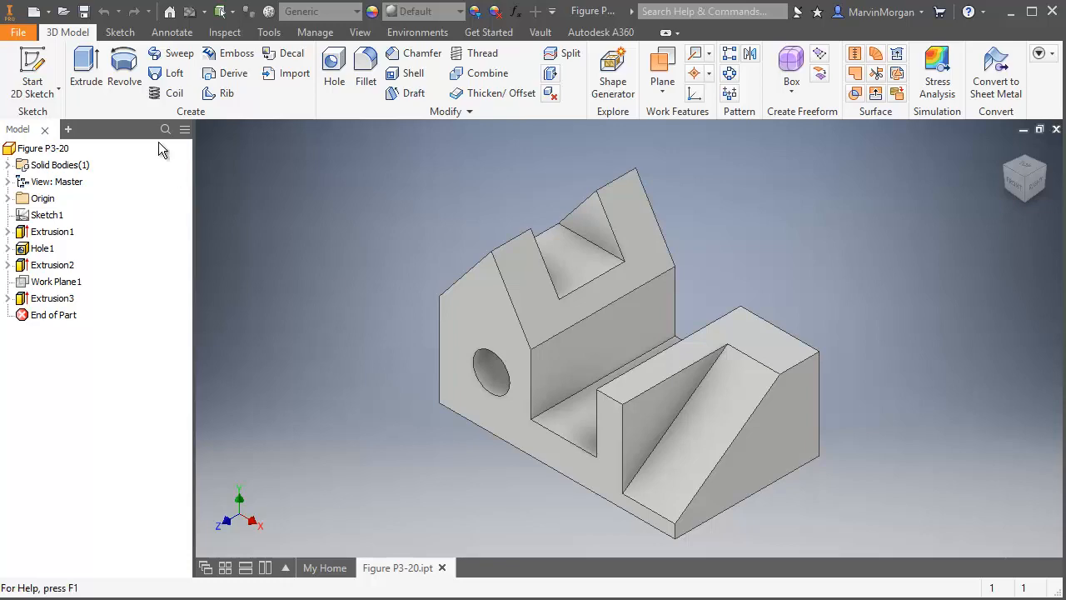
# Create a new part from the metric Standard (mm).ipt template
pyautogui.click(38, 16)
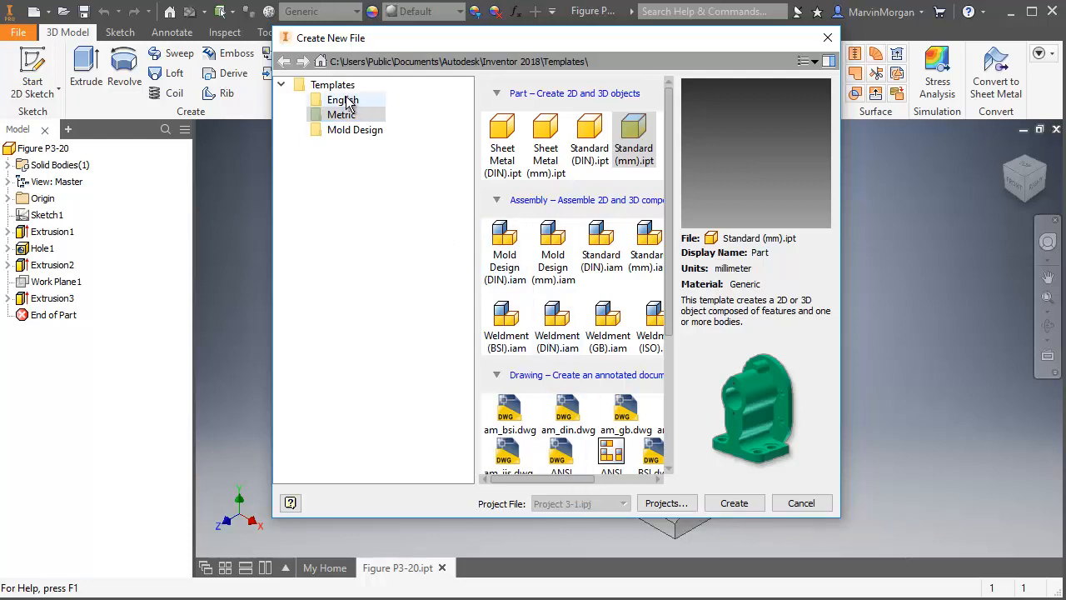
pyautogui.click(639, 139)
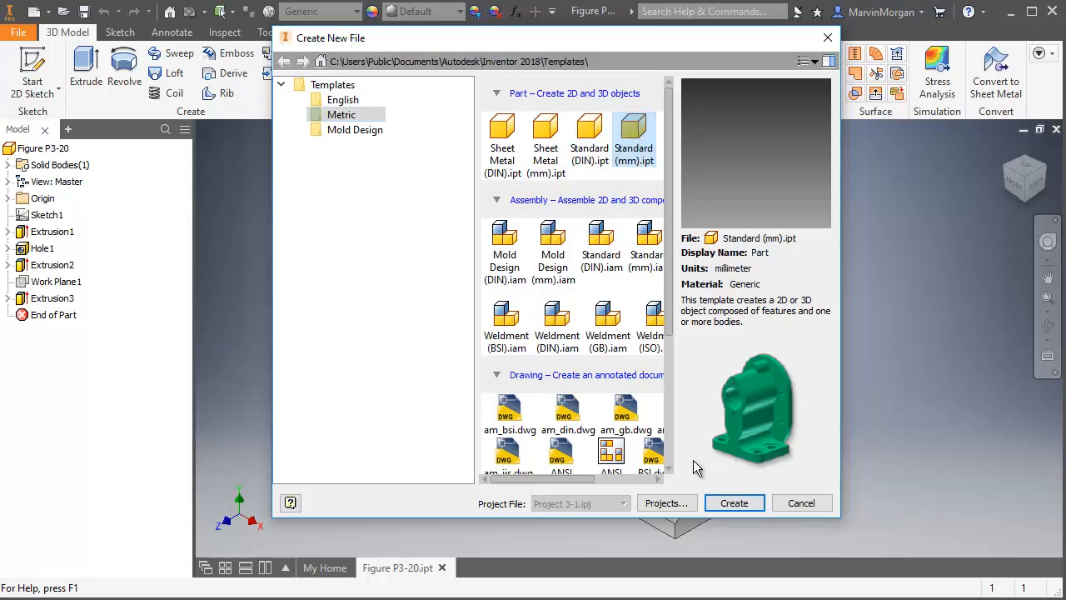
pyautogui.click(734, 503)
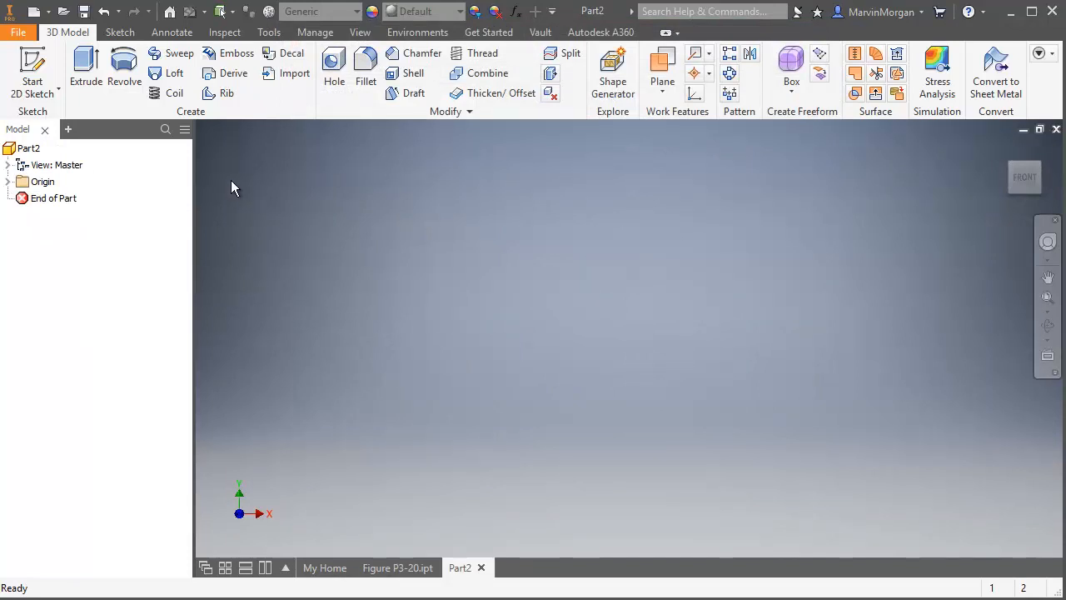
# Start a 2D sketch on the XY plane, viewed from the front
pyautogui.click(38, 69)
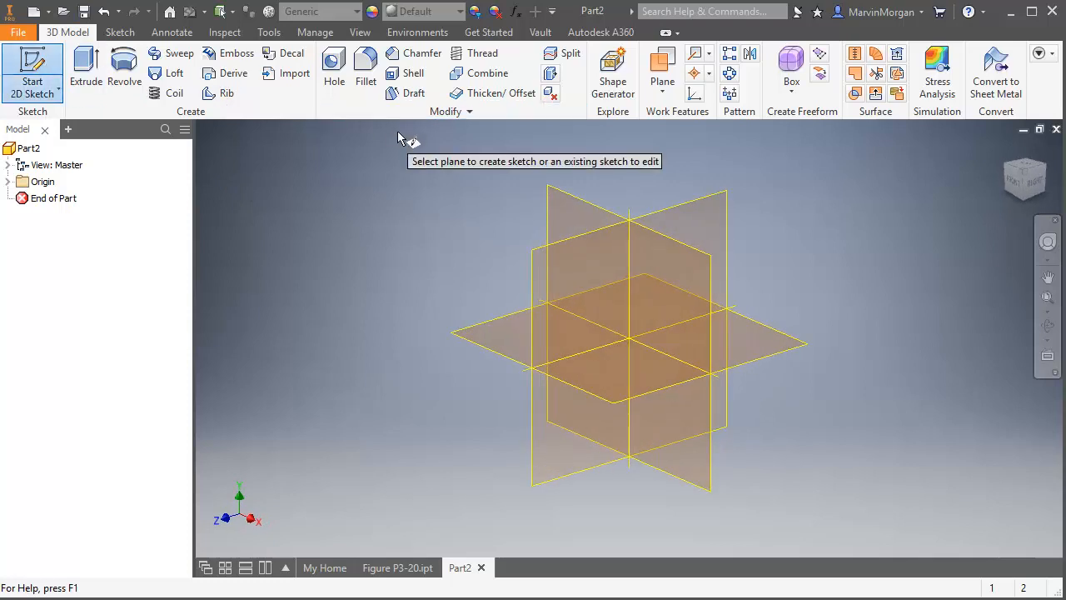
pyautogui.click(1024, 185)
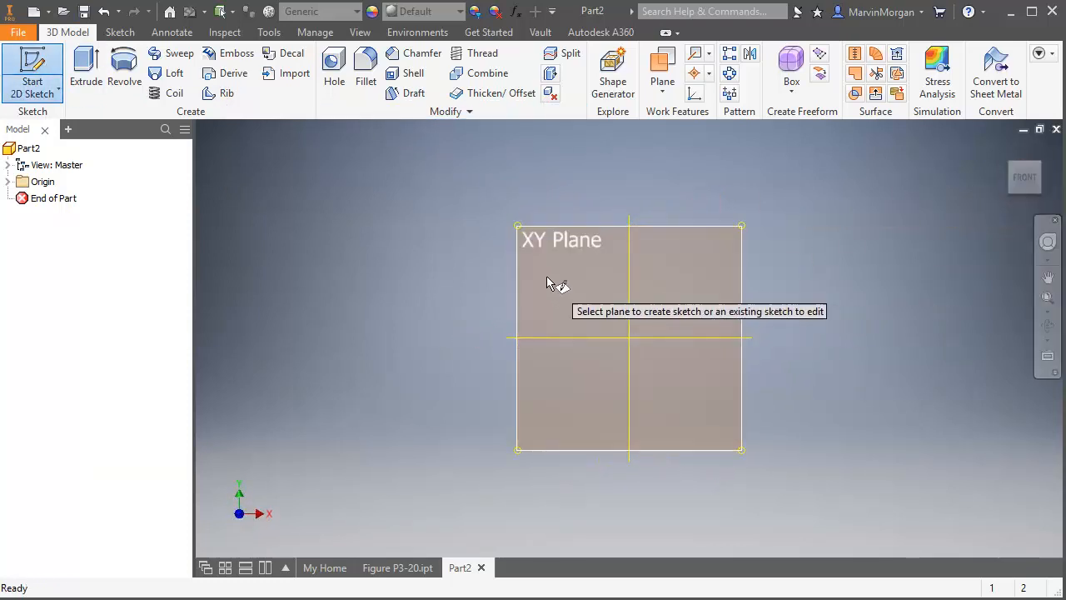
pyautogui.click(547, 284)
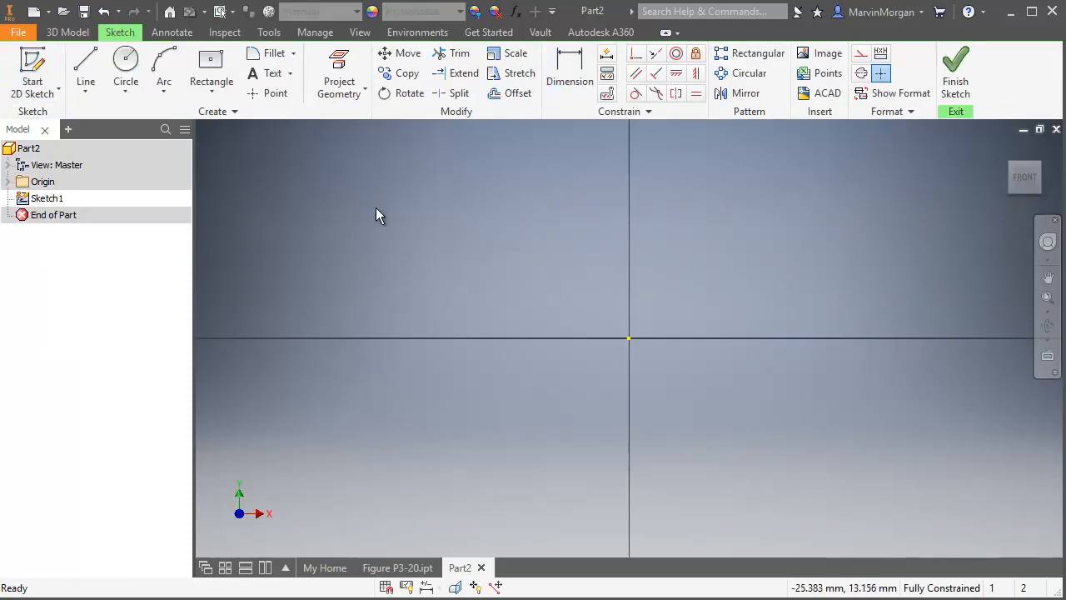
# Draw a horizontal base line about 107 mm long, running right from the origin
pyautogui.moveTo(376, 215)
pyautogui.mouseDown(button='middle')
pyautogui.moveTo(235, 265)
pyautogui.moveTo(229, 279)
pyautogui.mouseUp(button='middle')
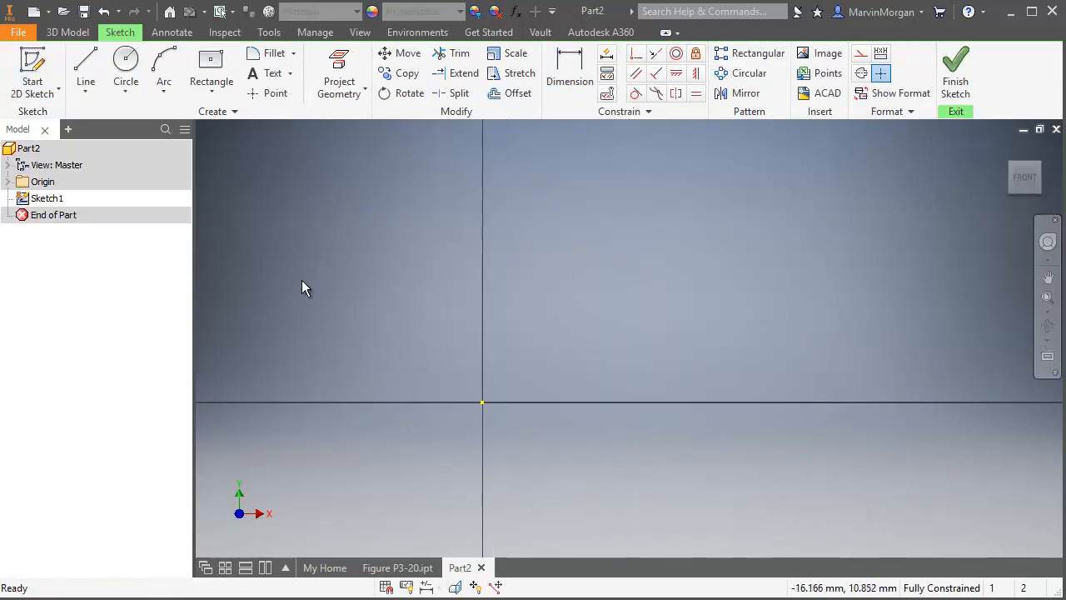
pyautogui.click(86, 70)
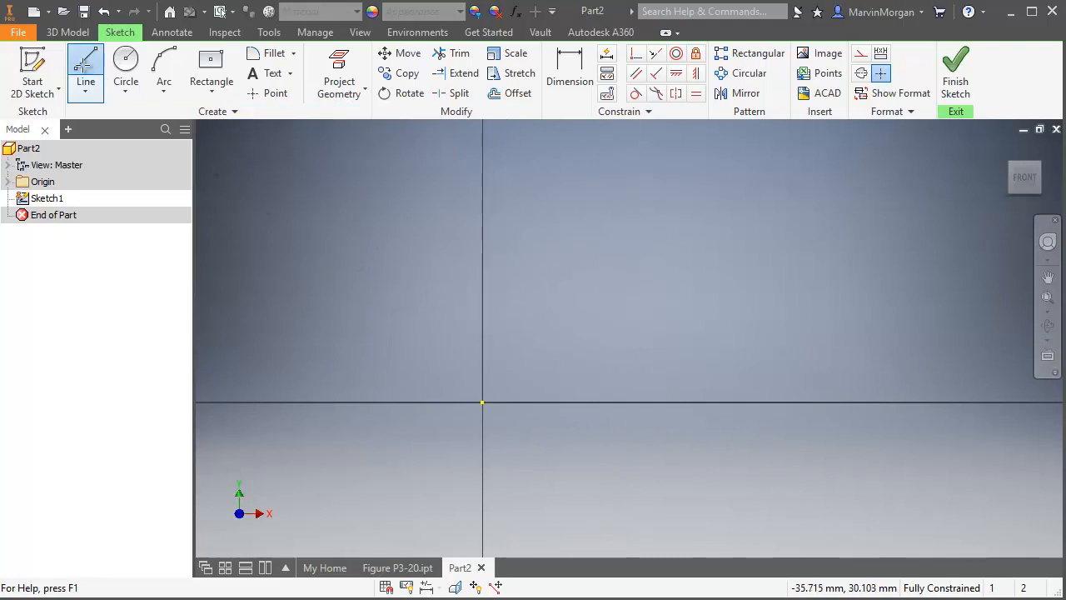
pyautogui.click(482, 402)
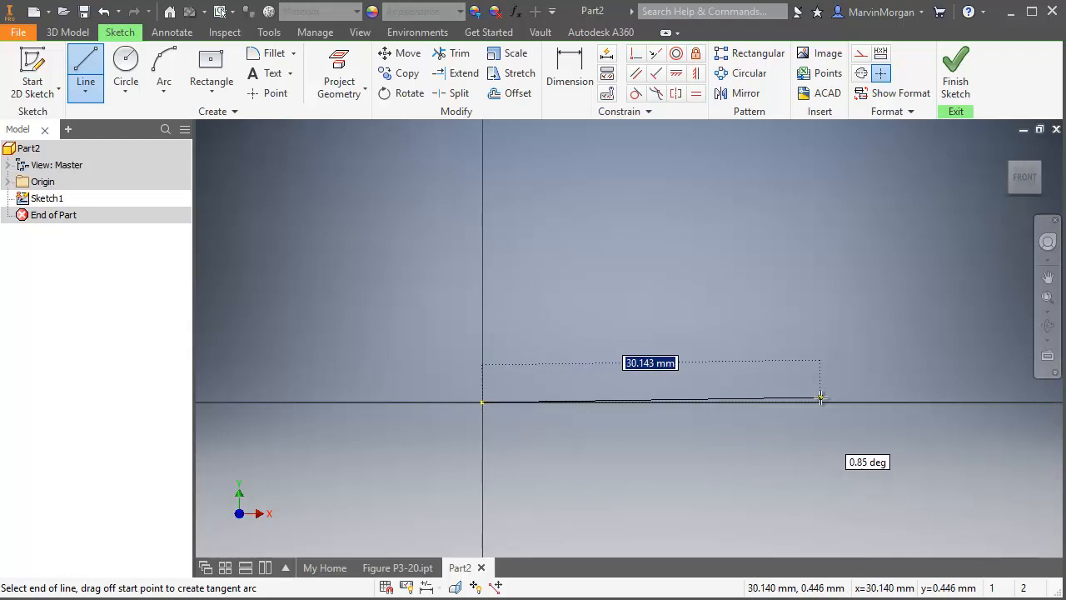
pyautogui.scroll(-5, 788, 368)
pyautogui.scroll(9, 788, 367)
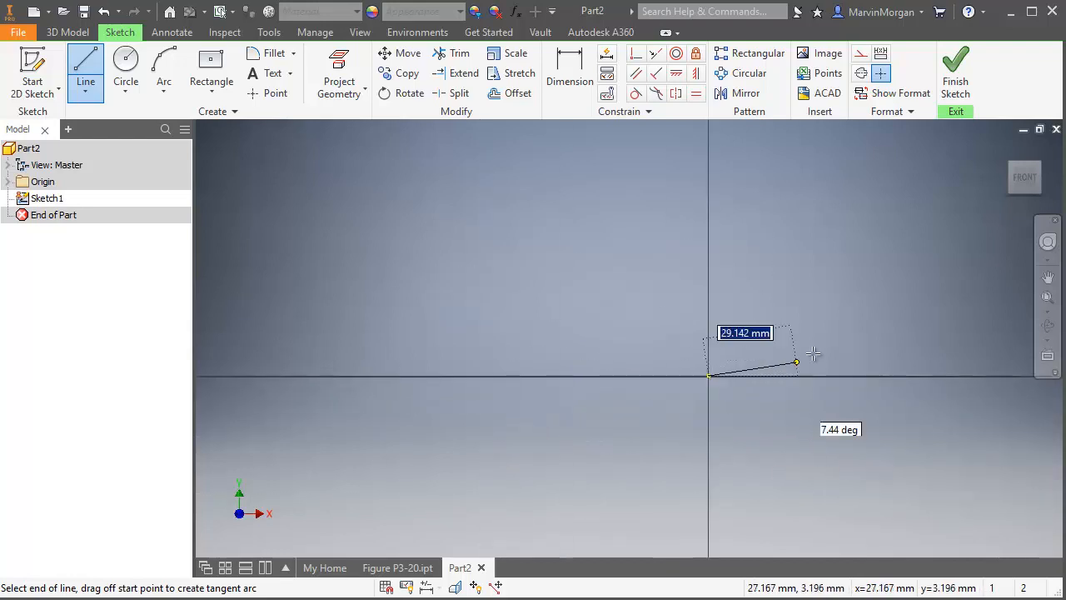
pyautogui.moveTo(813, 354)
pyautogui.mouseDown(button='middle')
pyautogui.moveTo(405, 370)
pyautogui.moveTo(474, 360)
pyautogui.mouseUp(button='middle')
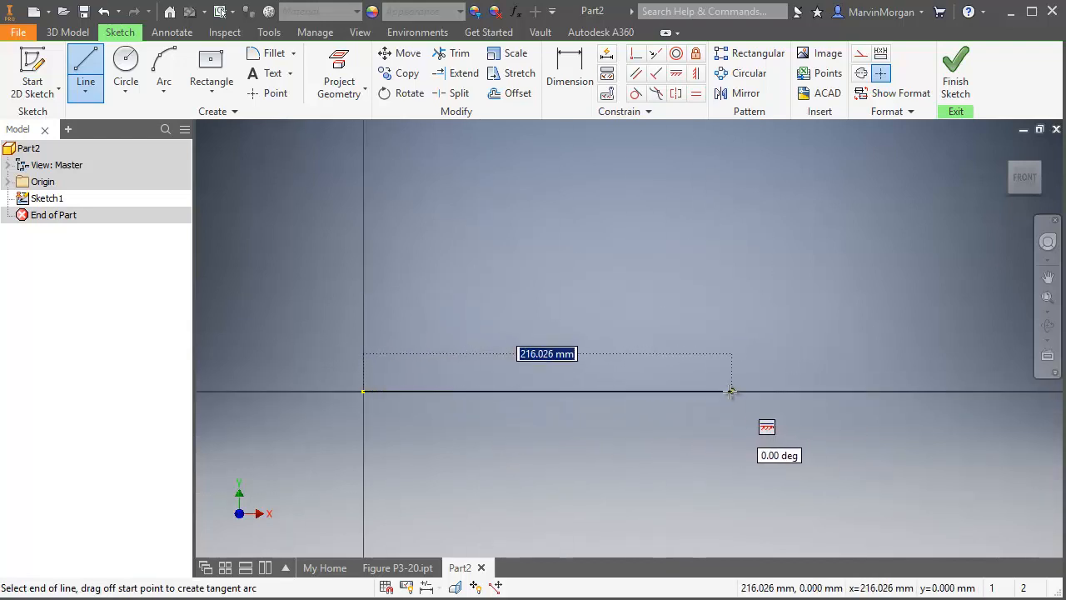
pyautogui.click(546, 392)
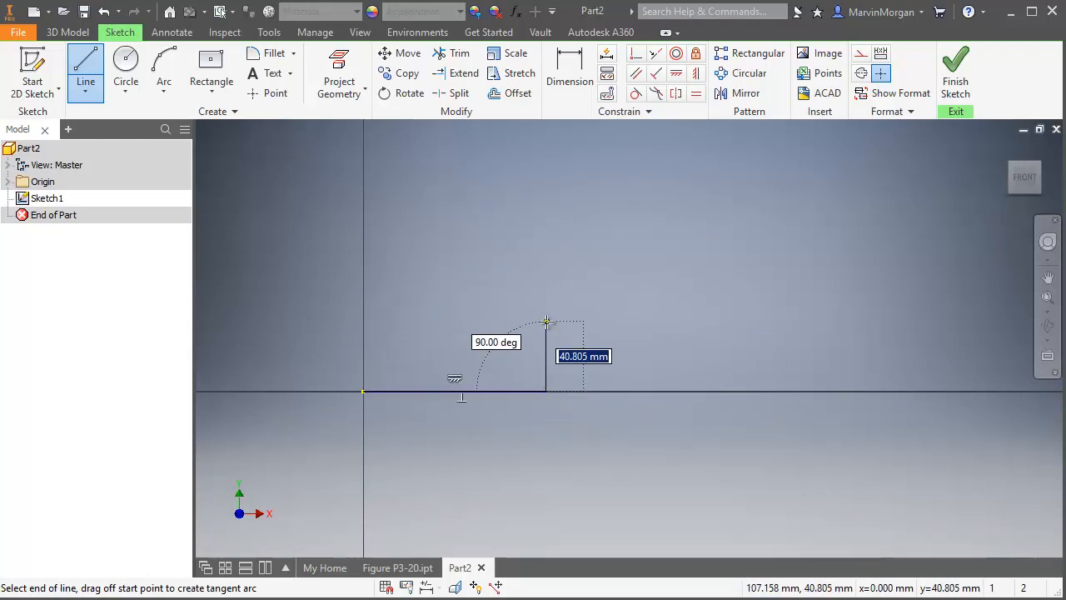
# Continue the profile from the base line's end: about 41 mm up, 43 mm left, 20 mm down, 20 mm left and 35 mm up
pyautogui.click(546, 321)
pyautogui.click(473, 322)
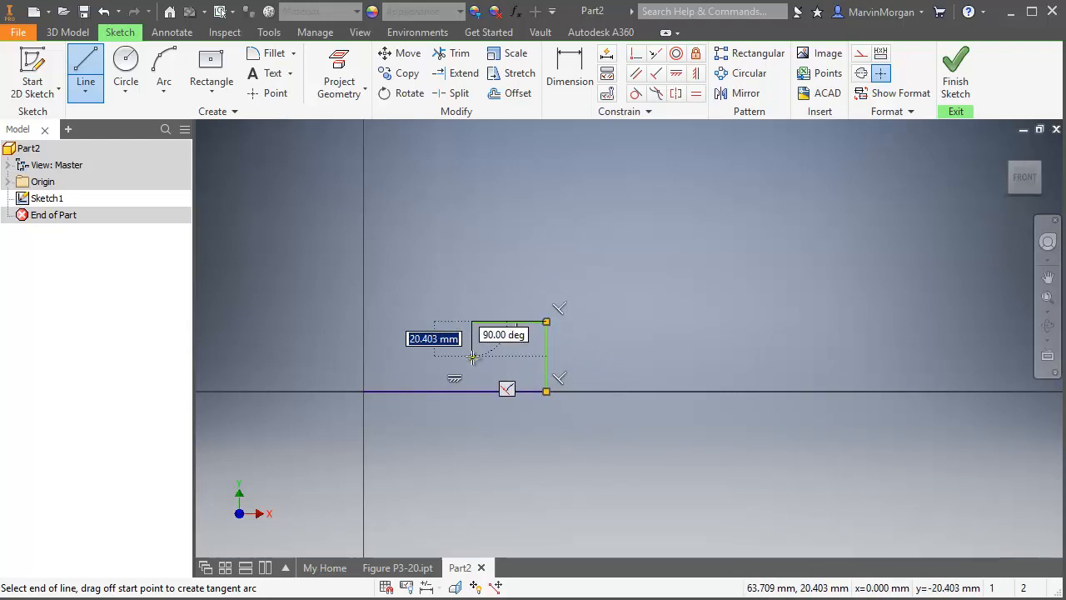
pyautogui.click(472, 357)
pyautogui.click(439, 356)
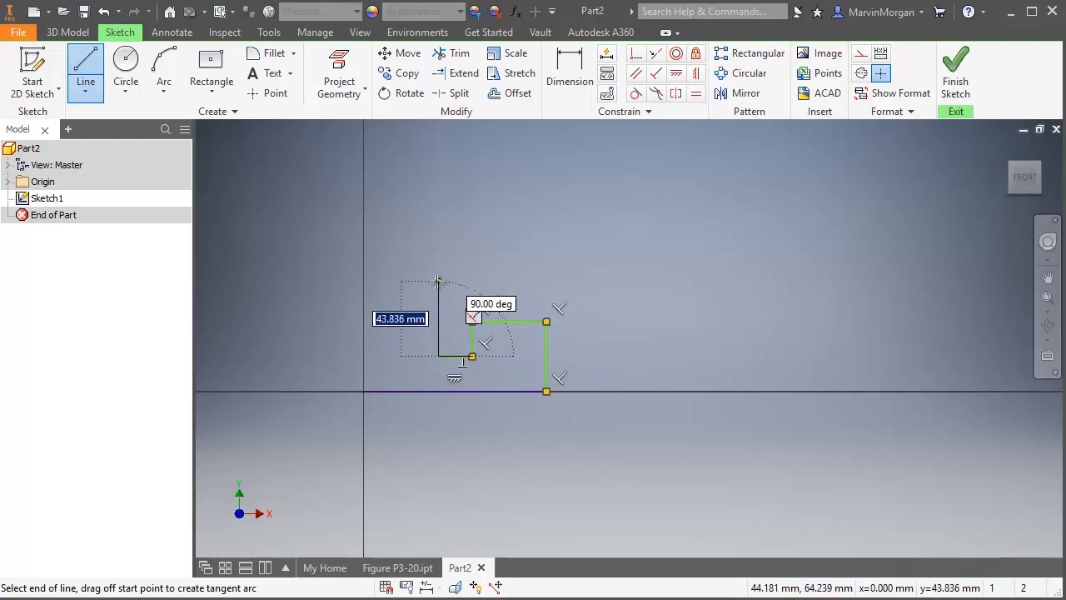
pyautogui.click(439, 296)
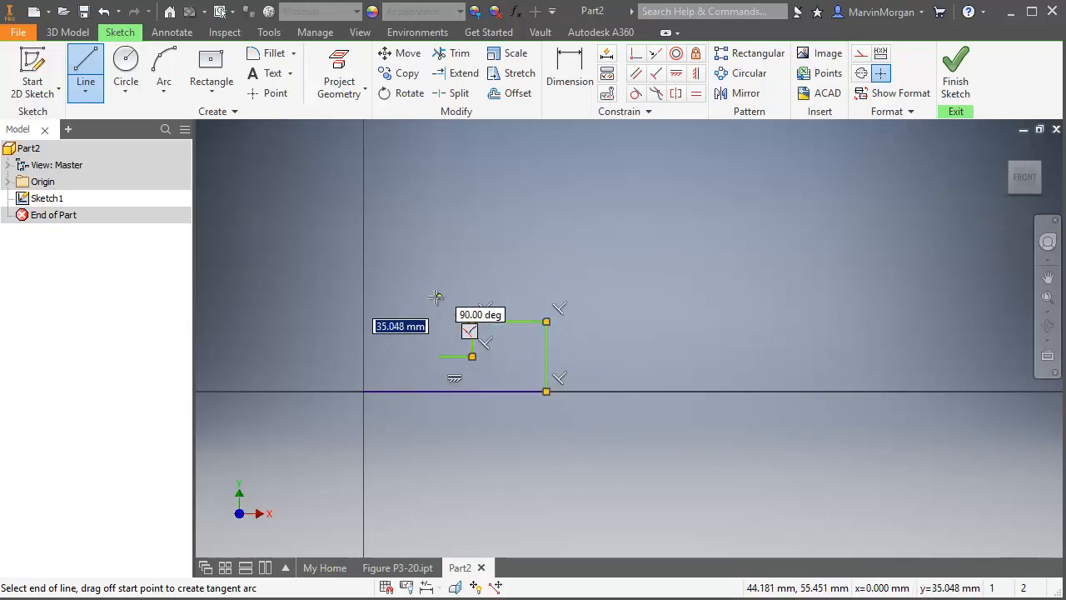
# Close the profile with two sloped lines forming a peak and a vertical line about 53 mm long down to the origin
pyautogui.click(403, 236)
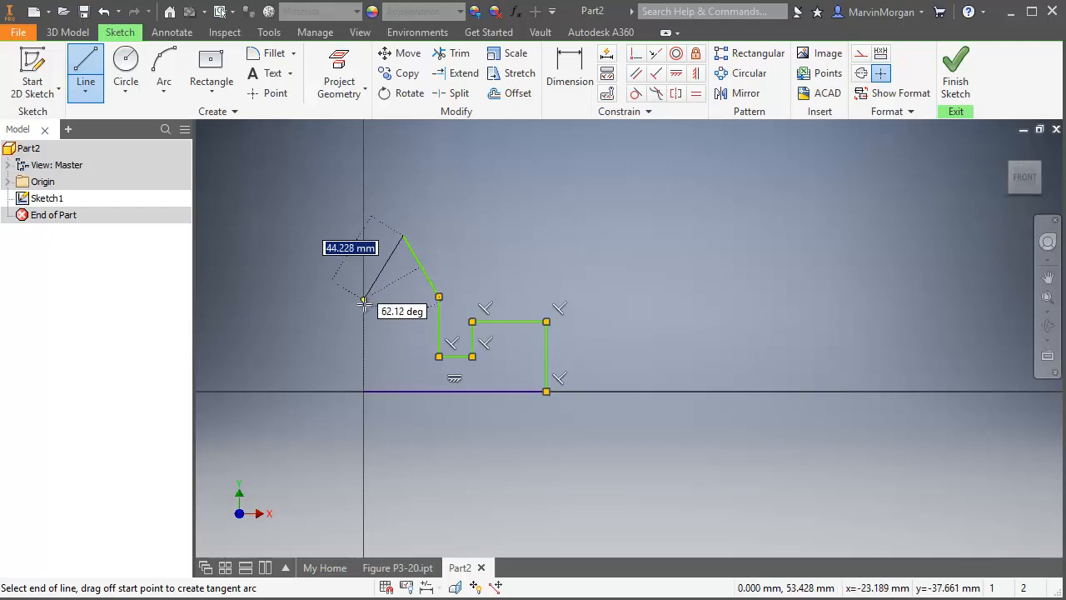
pyautogui.click(365, 303)
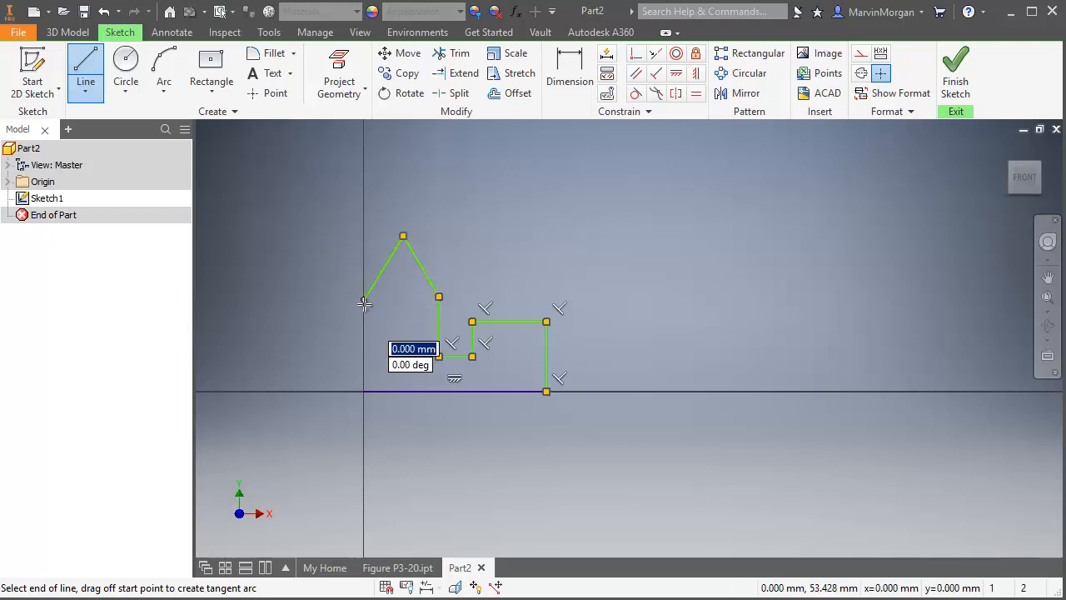
pyautogui.click(365, 391)
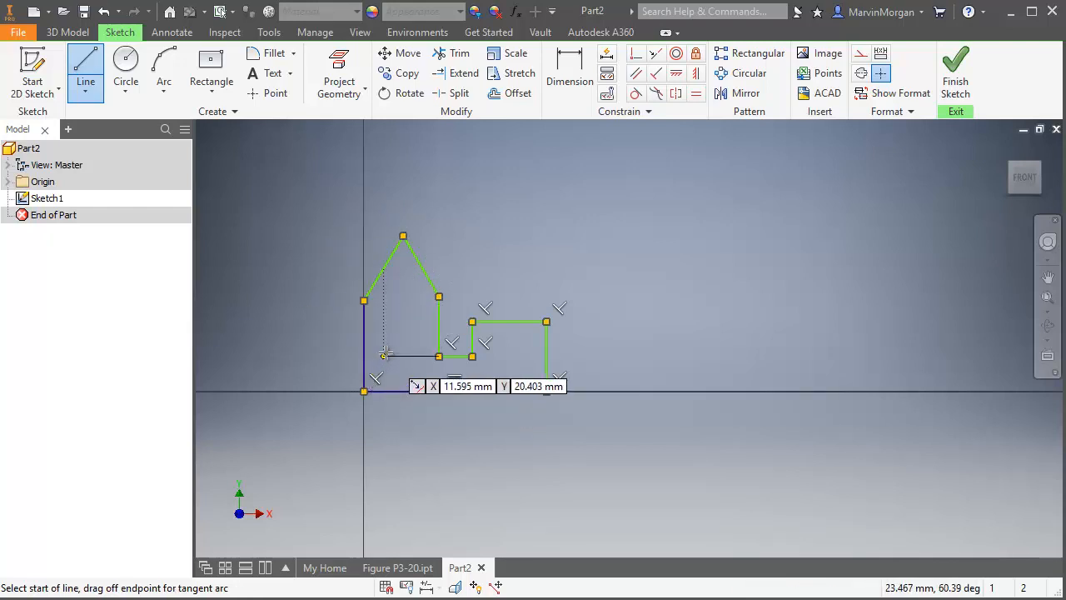
pyautogui.press('Escape')
# Dimension the height of the profile's right vertical edge as 25 mm
pyautogui.moveTo(391, 336)
pyautogui.mouseDown(button='middle')
pyautogui.moveTo(400, 298)
pyautogui.moveTo(442, 298)
pyautogui.moveTo(384, 389)
pyautogui.mouseUp(button='middle')
pyautogui.scroll(4, 442, 298)
pyautogui.click(569, 72)
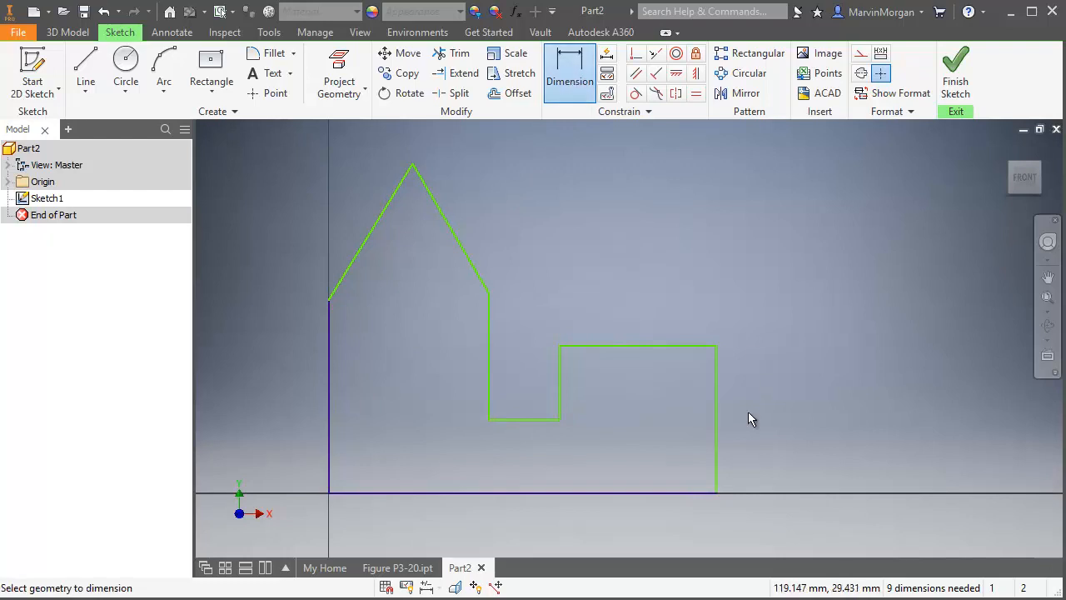
pyautogui.click(715, 423)
pyautogui.click(774, 419)
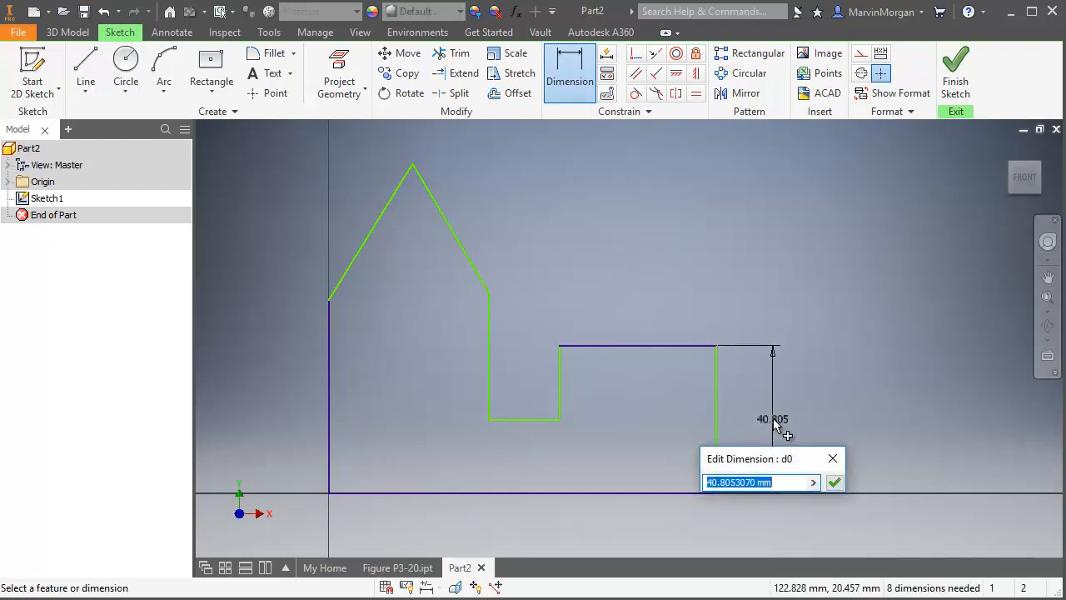
pyautogui.write('25')
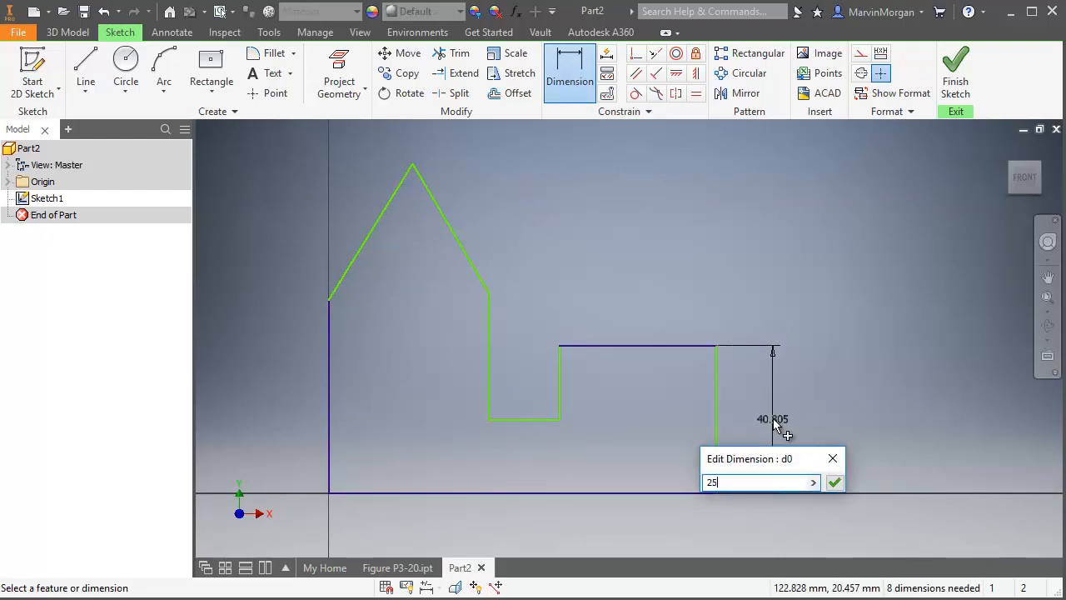
pyautogui.press('Return')
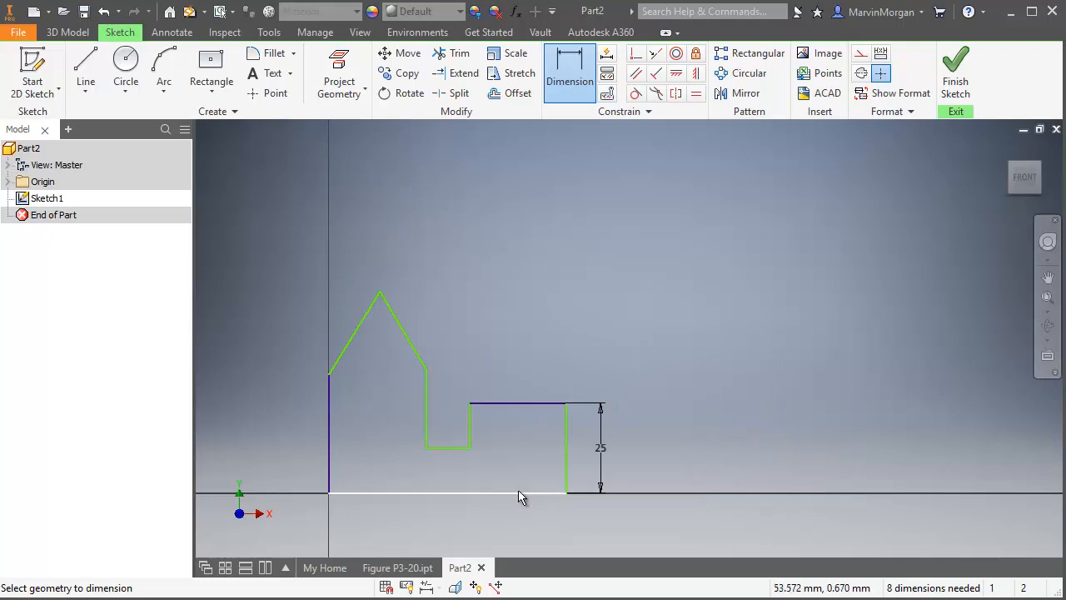
# Dimension the overall length of the profile's bottom edge as 90 mm
pyautogui.scroll(3, 517, 480)
pyautogui.moveTo(561, 447)
pyautogui.mouseDown(button='middle')
pyautogui.moveTo(679, 298)
pyautogui.moveTo(730, 266)
pyautogui.mouseUp(button='middle')
pyautogui.click(627, 324)
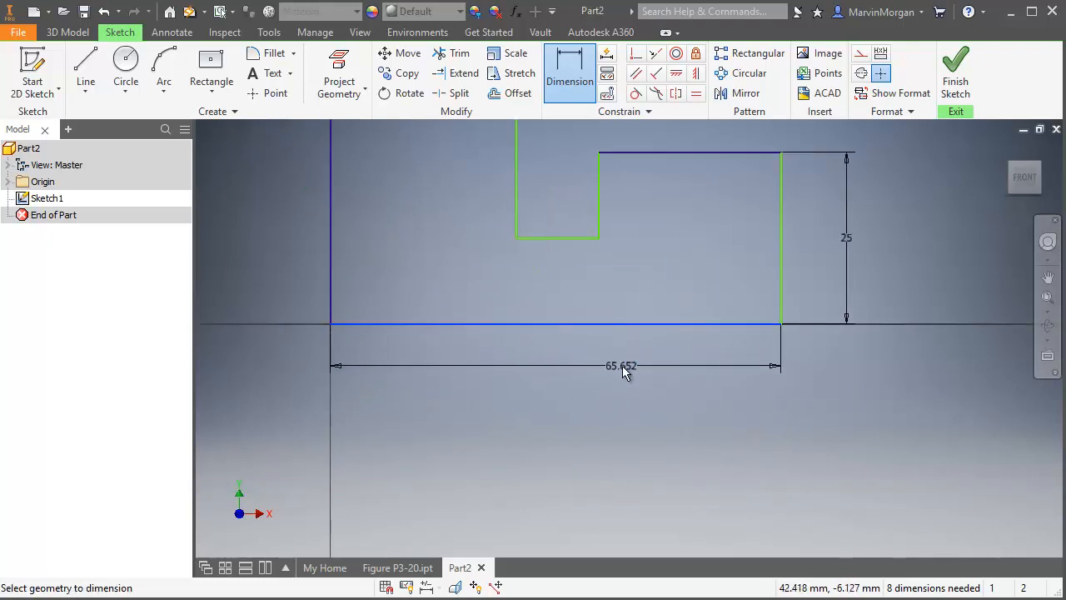
pyautogui.click(623, 367)
pyautogui.write('90')
pyautogui.press('Return')
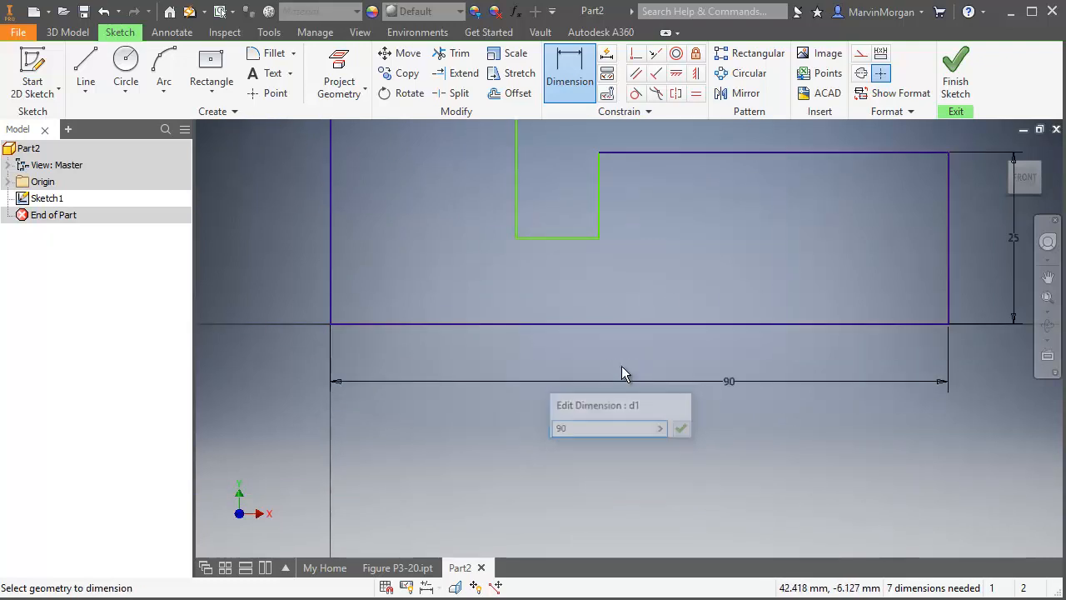
# Dimension the top horizontal edge of the right-hand block as 30 mm
pyautogui.moveTo(722, 193)
pyautogui.mouseDown(button='middle')
pyautogui.moveTo(617, 316)
pyautogui.moveTo(604, 387)
pyautogui.mouseUp(button='middle')
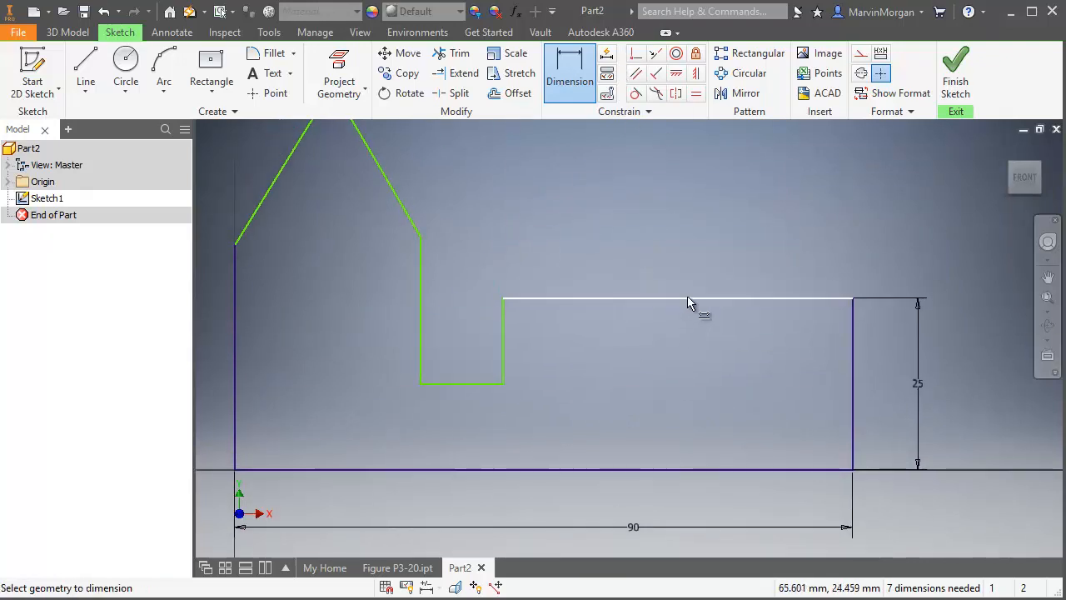
pyautogui.click(687, 298)
pyautogui.click(690, 259)
pyautogui.write('30')
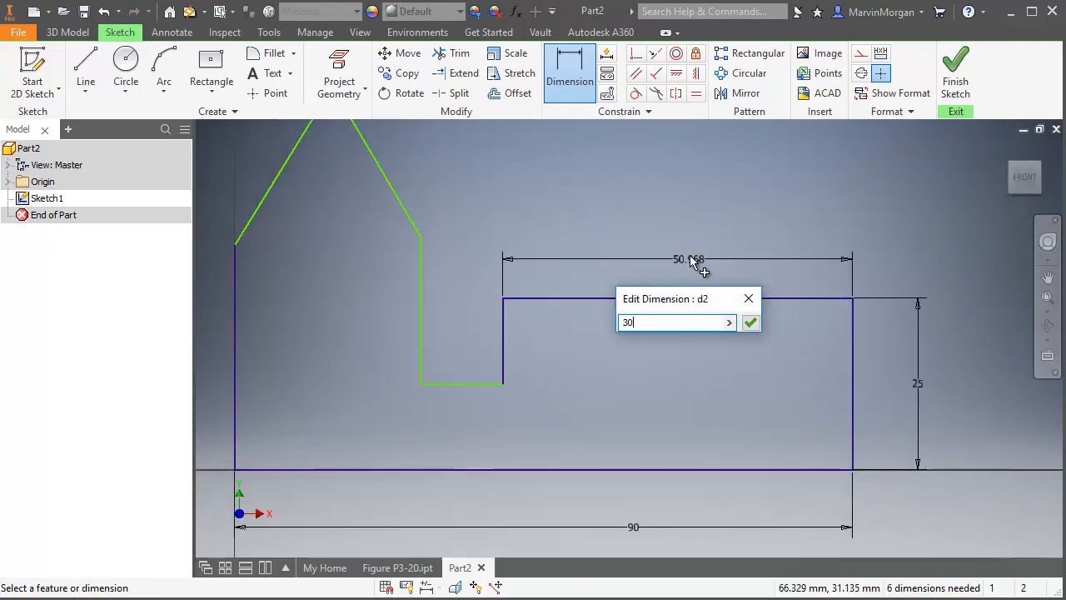
pyautogui.press('Return')
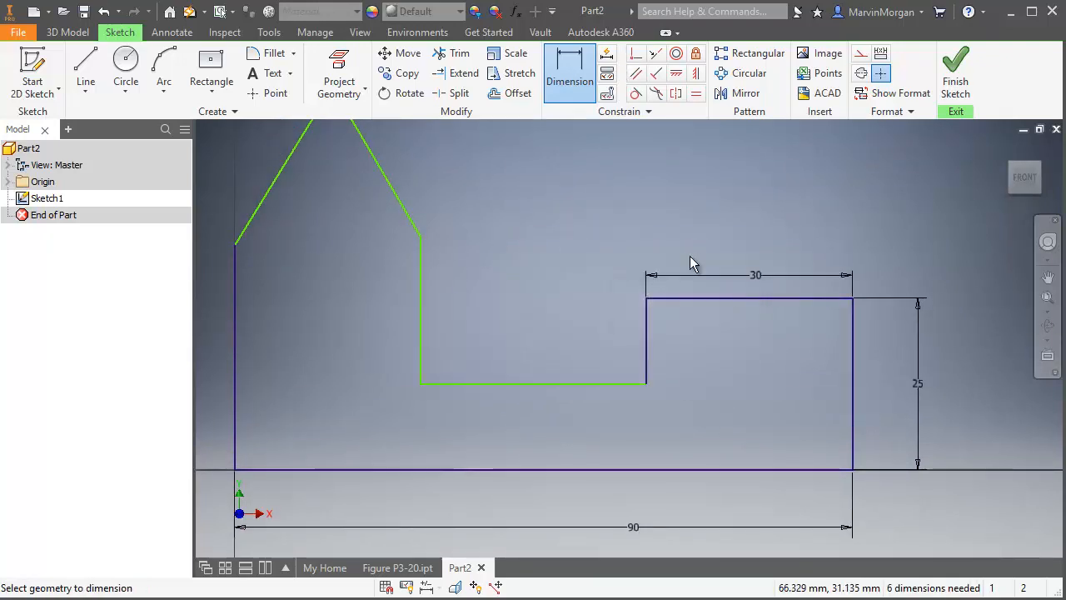
# Dimension the notch floor's height above the base line as 12 mm
pyautogui.click(573, 383)
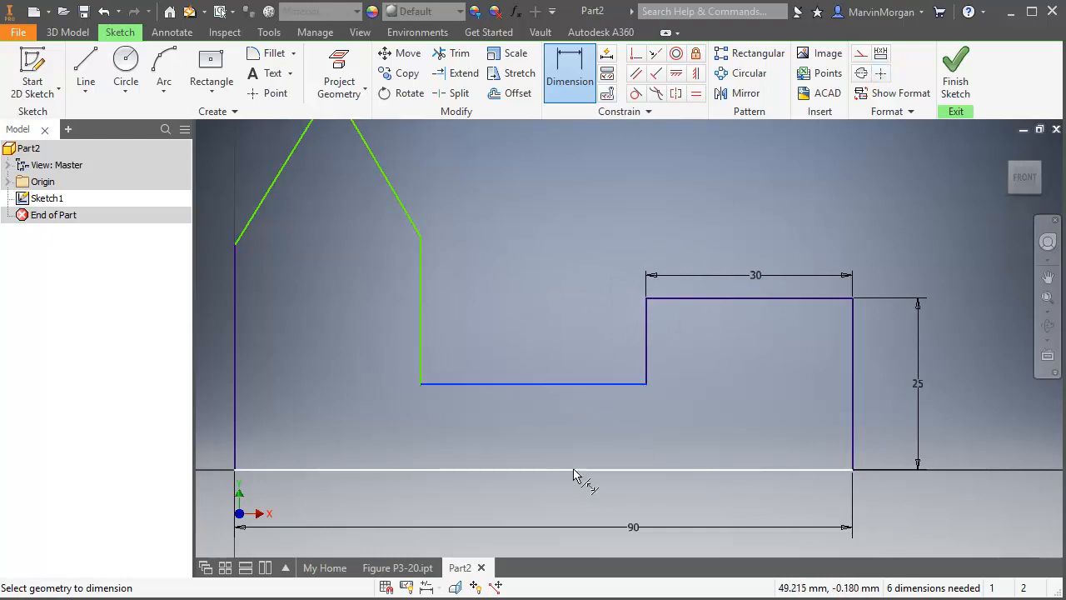
pyautogui.click(576, 470)
pyautogui.click(578, 439)
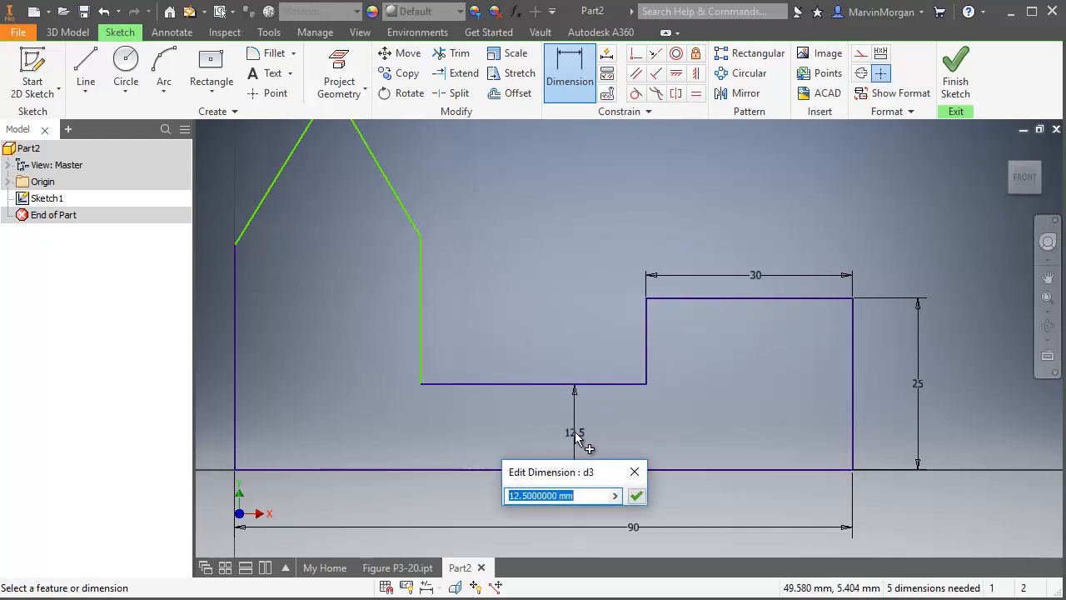
pyautogui.write('12')
pyautogui.press('Return')
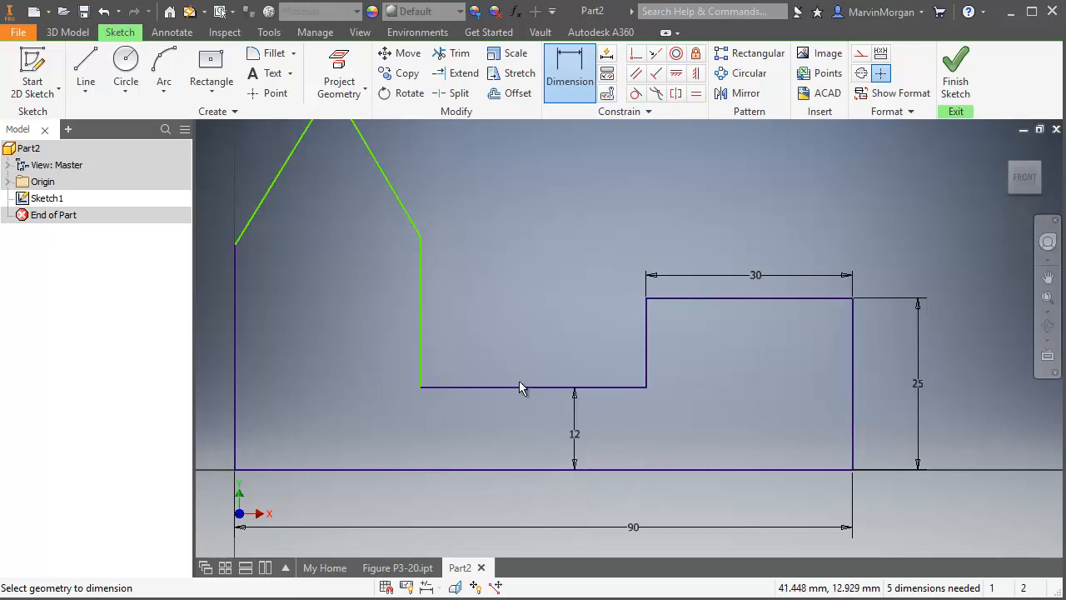
# Dimension the width of the notch floor as 25 mm
pyautogui.click(520, 387)
pyautogui.click(519, 358)
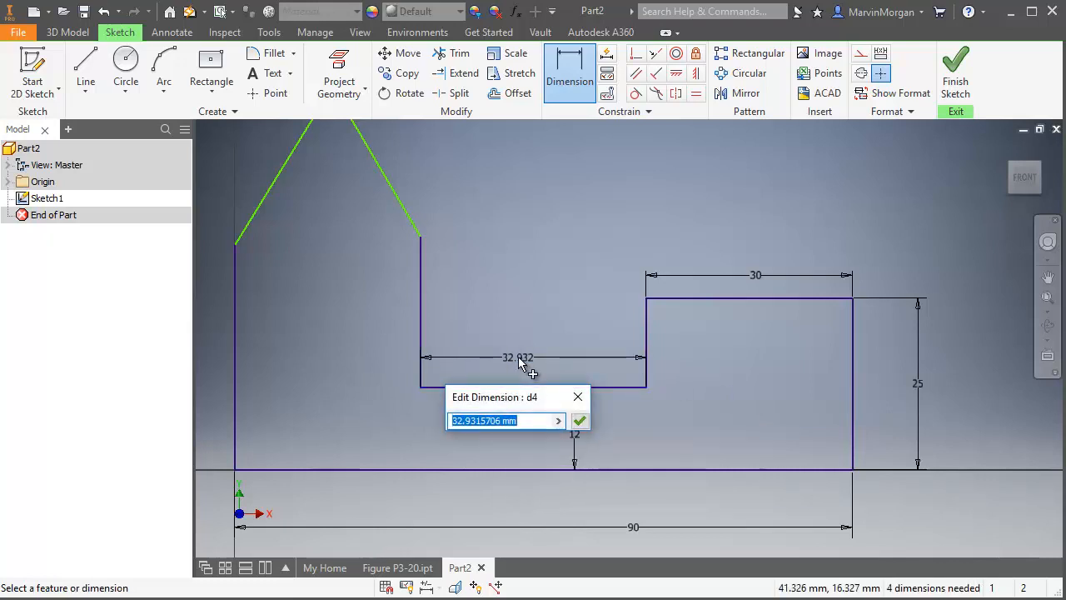
pyautogui.write('25')
pyautogui.press('Return')
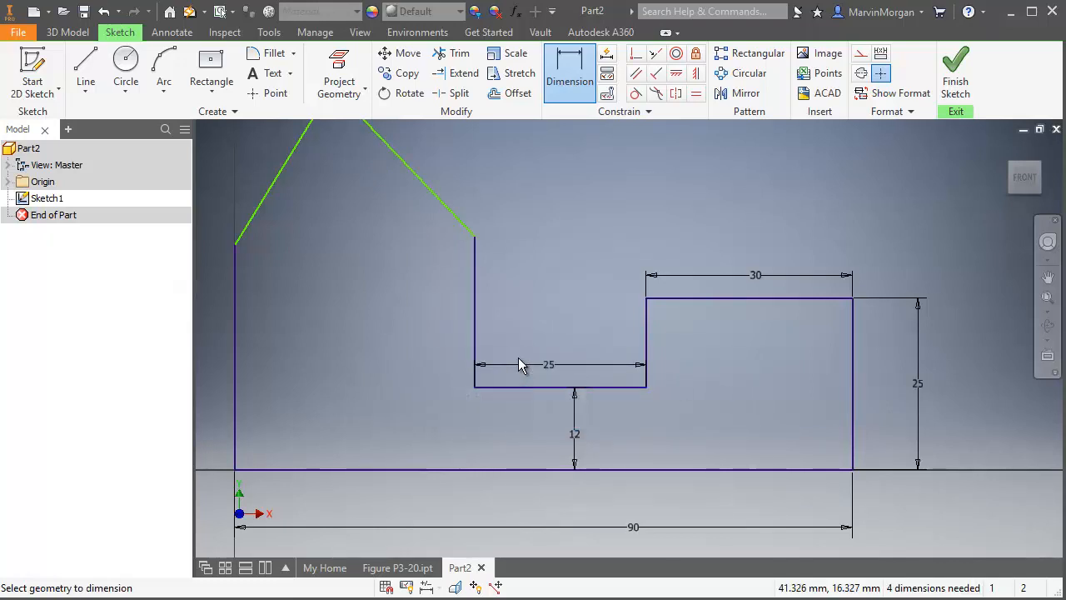
# Dimension the height of the profile's left vertical edge as 35 mm
pyautogui.moveTo(421, 337); pyautogui.dragTo(645, 341, button='middle')
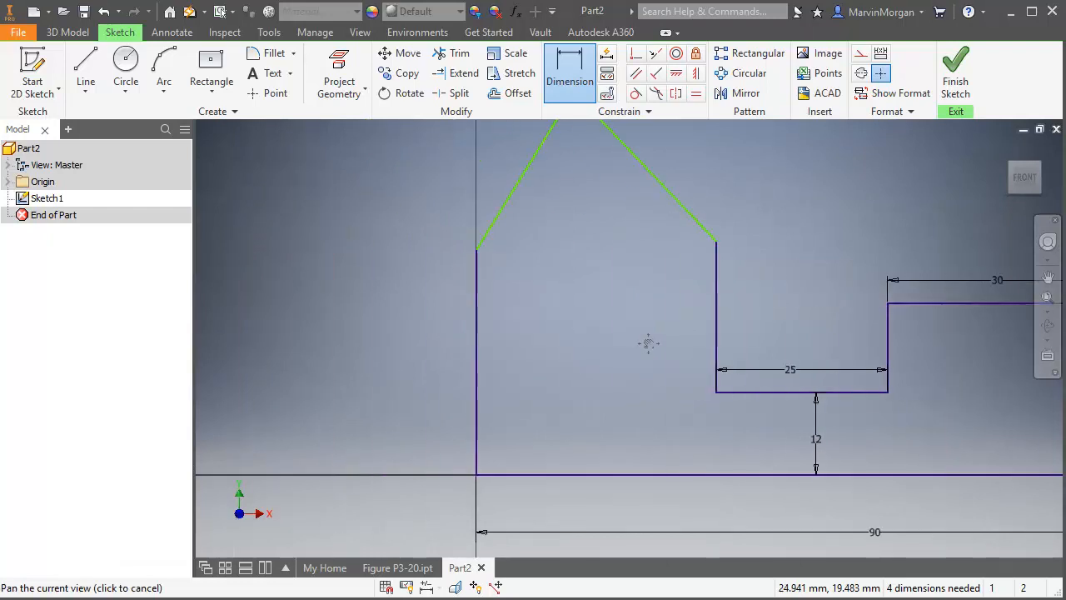
pyautogui.click(473, 307)
pyautogui.click(439, 308)
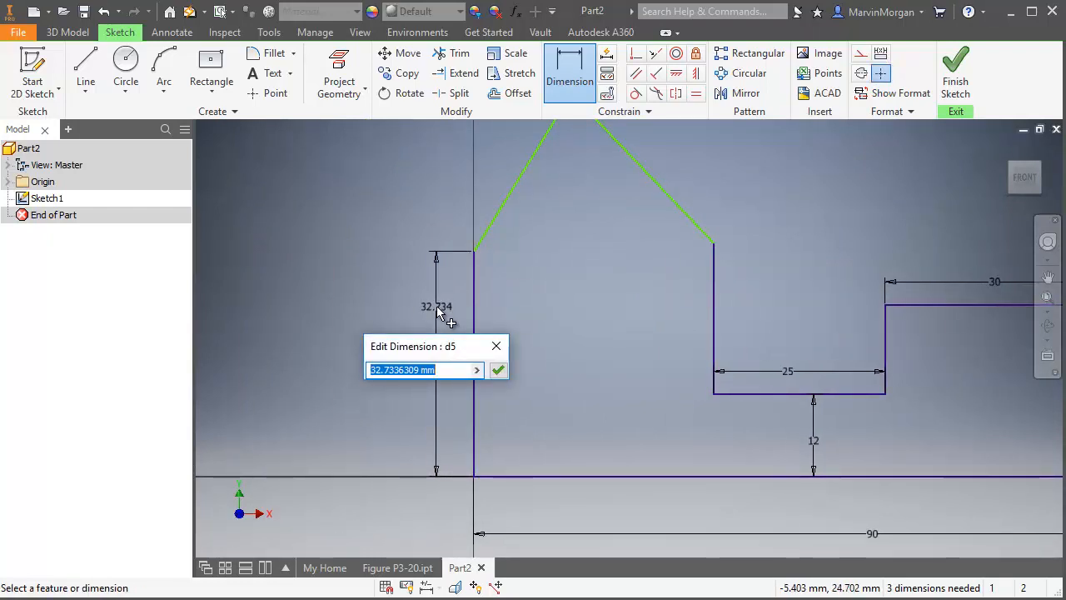
pyautogui.write('35')
pyautogui.press('Return')
pyautogui.moveTo(521, 346); pyautogui.dragTo(522, 346, button='middle')
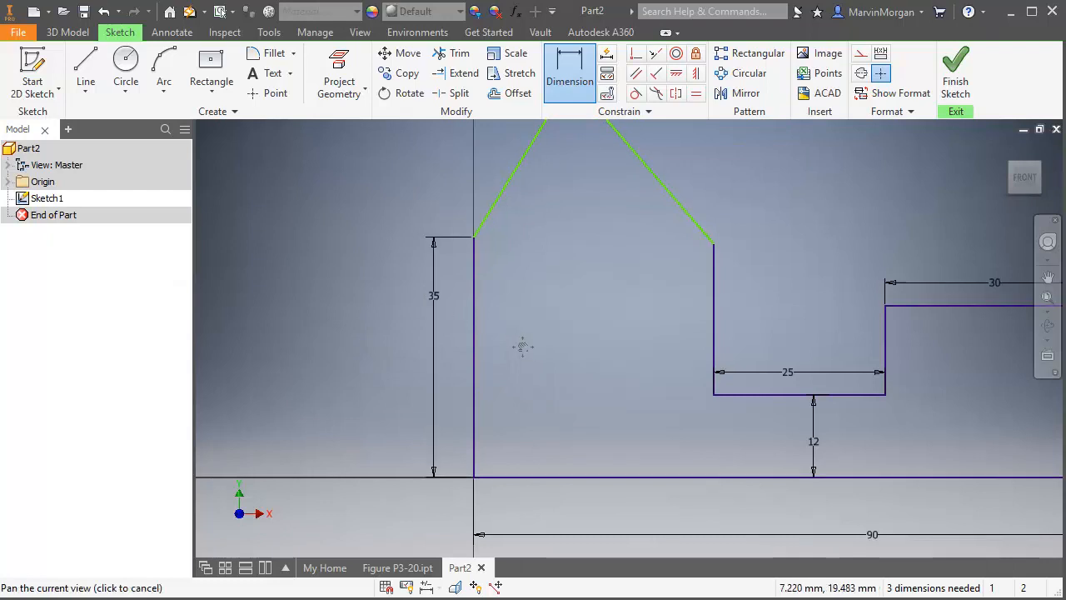
# Dimension the height of the profile's peak above the base line as 60 mm
pyautogui.press('Home')
pyautogui.click(538, 395)
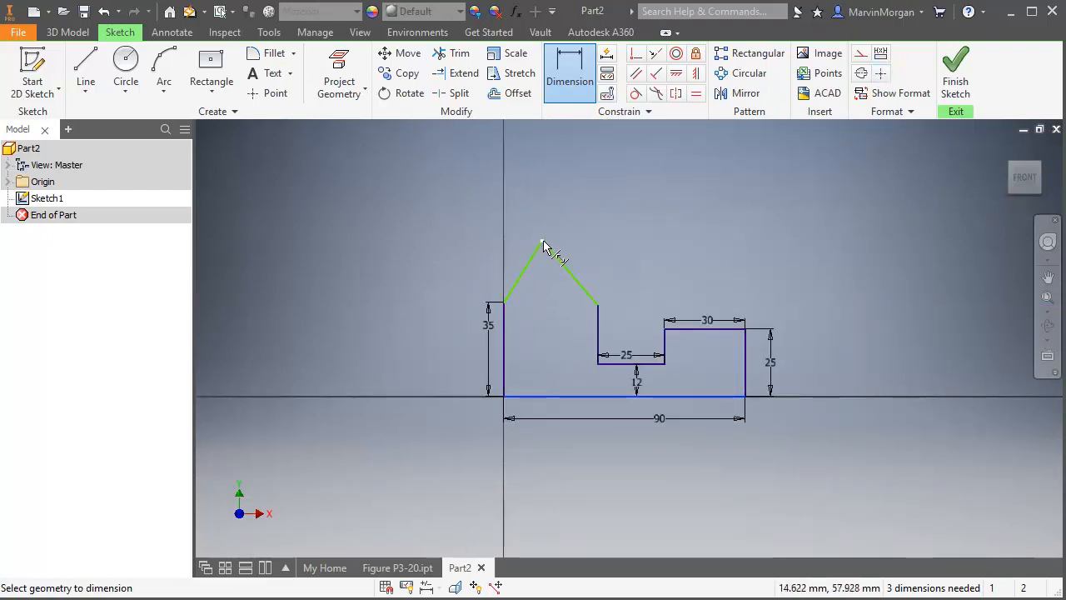
pyautogui.click(543, 242)
pyautogui.click(424, 259)
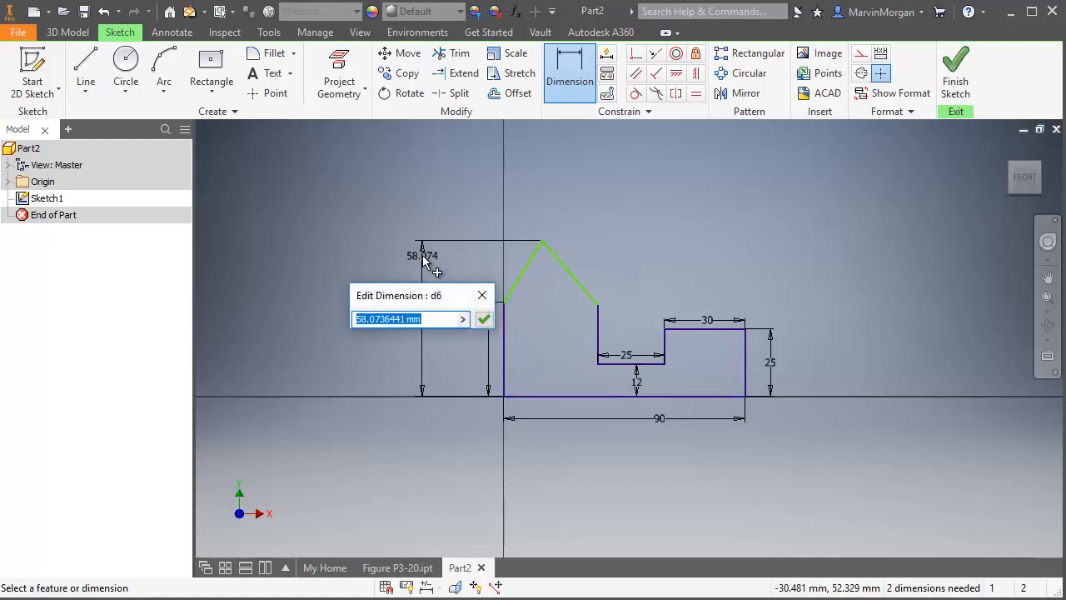
pyautogui.write('60')
pyautogui.press('Return')
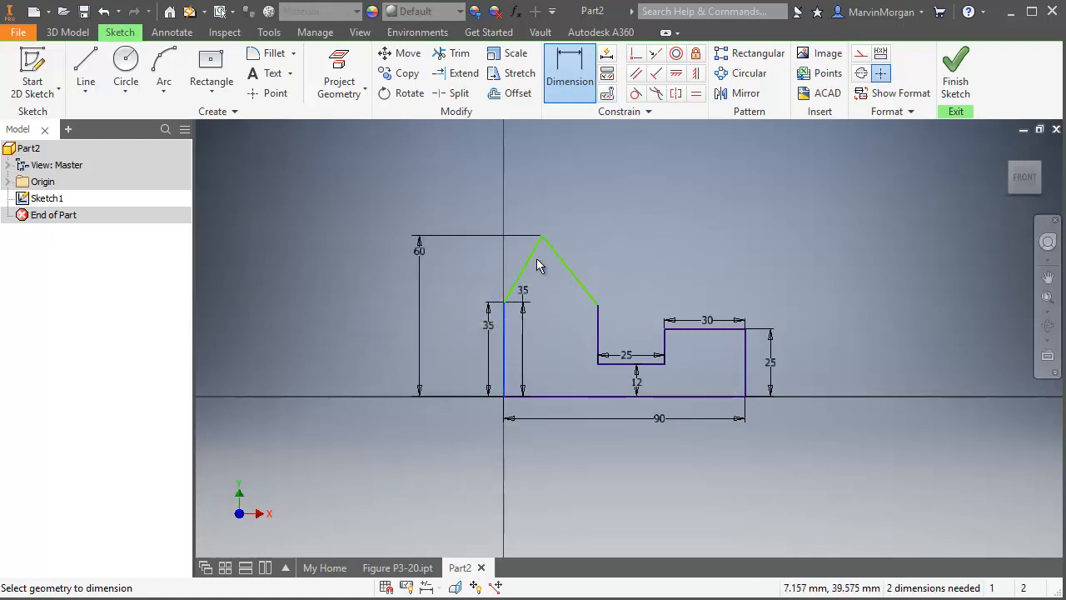
# Dimension the horizontal distance from the profile's left vertical edge to the peak as 20 mm
pyautogui.scroll(-4, 541, 240)
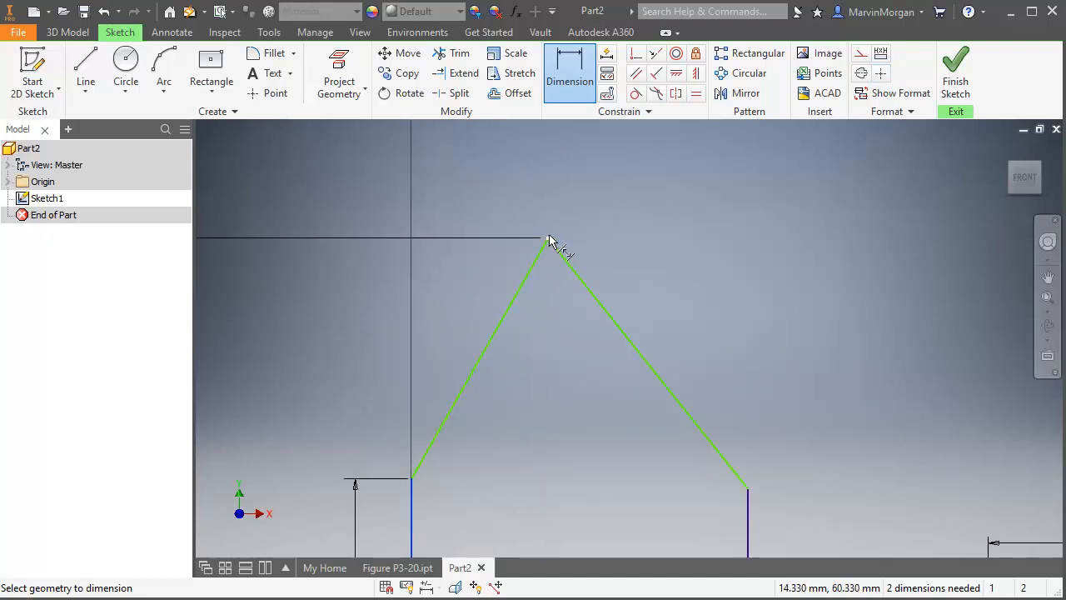
pyautogui.click(546, 240)
pyautogui.click(486, 207)
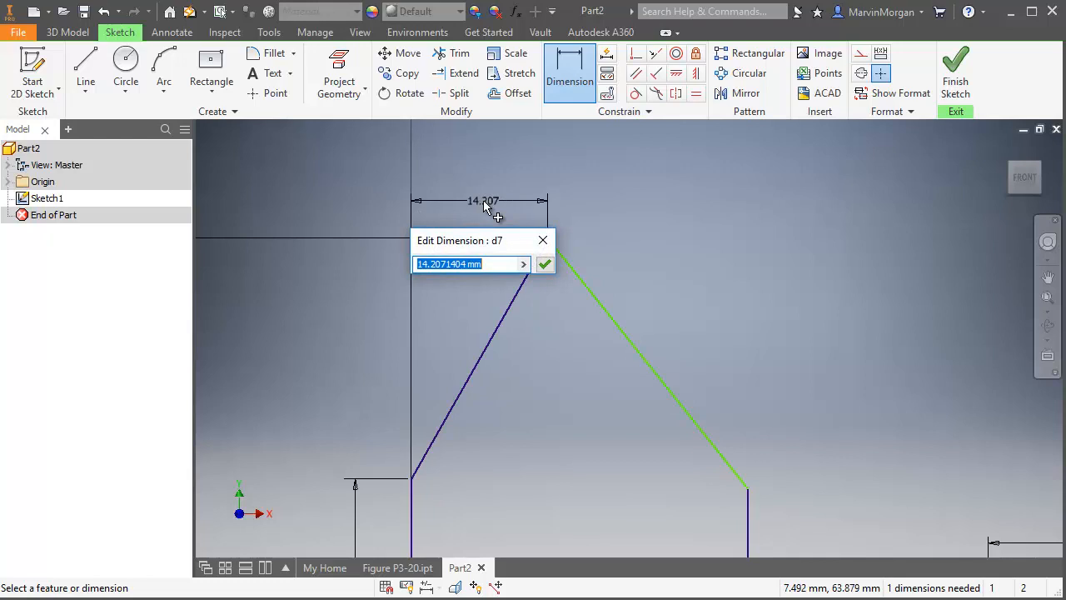
pyautogui.write('20')
pyautogui.press('Return')
# Dimension the height above the base line of the corner where the right slope meets the vertical edge as 35 mm
pyautogui.press('F2')
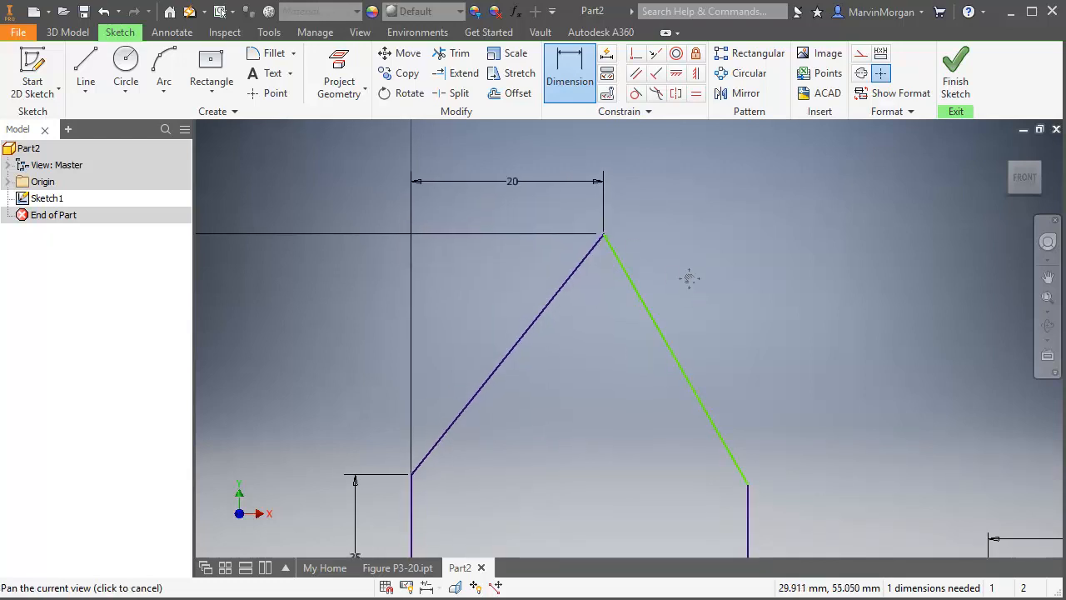
pyautogui.moveTo(689, 279); pyautogui.dragTo(642, 245, button='middle')
pyautogui.scroll(-2, 685, 257)
pyautogui.moveTo(731, 300)
pyautogui.mouseDown(button='middle')
pyautogui.moveTo(683, 212)
pyautogui.moveTo(673, 164)
pyautogui.mouseUp(button='middle')
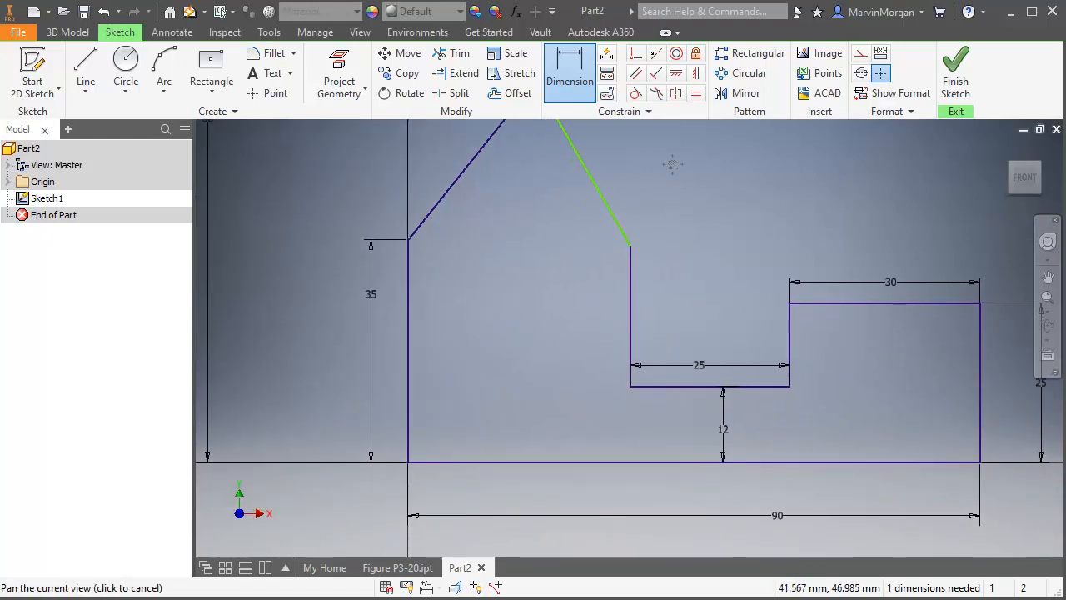
pyautogui.press('Escape')
pyautogui.moveTo(664, 265)
pyautogui.mouseDown(button='middle')
pyautogui.moveTo(663, 255)
pyautogui.moveTo(631, 251)
pyautogui.mouseUp(button='middle')
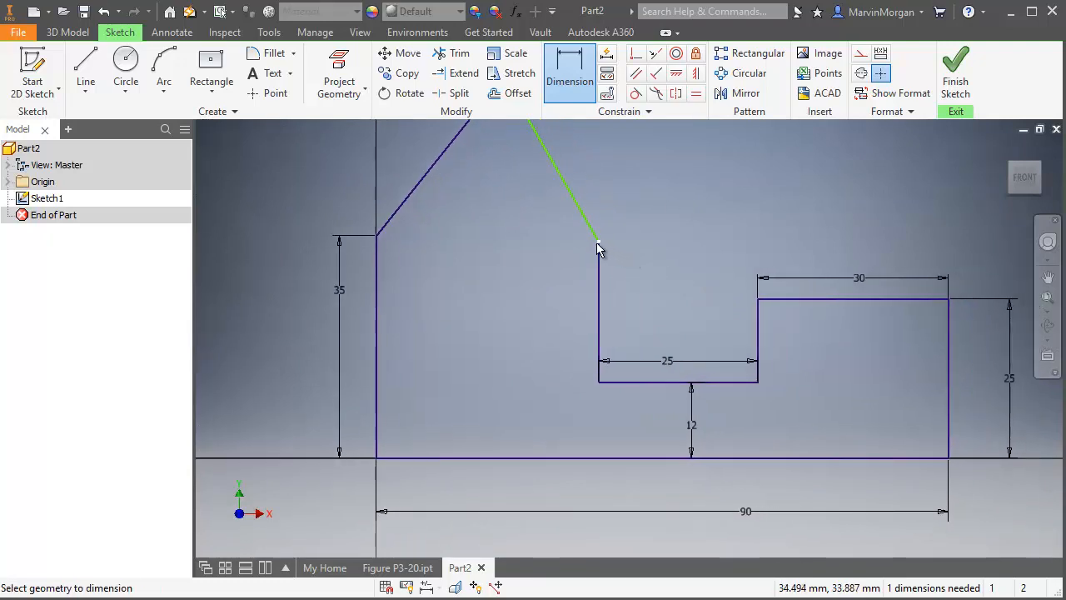
pyautogui.click(587, 465)
pyautogui.click(565, 383)
pyautogui.write('35')
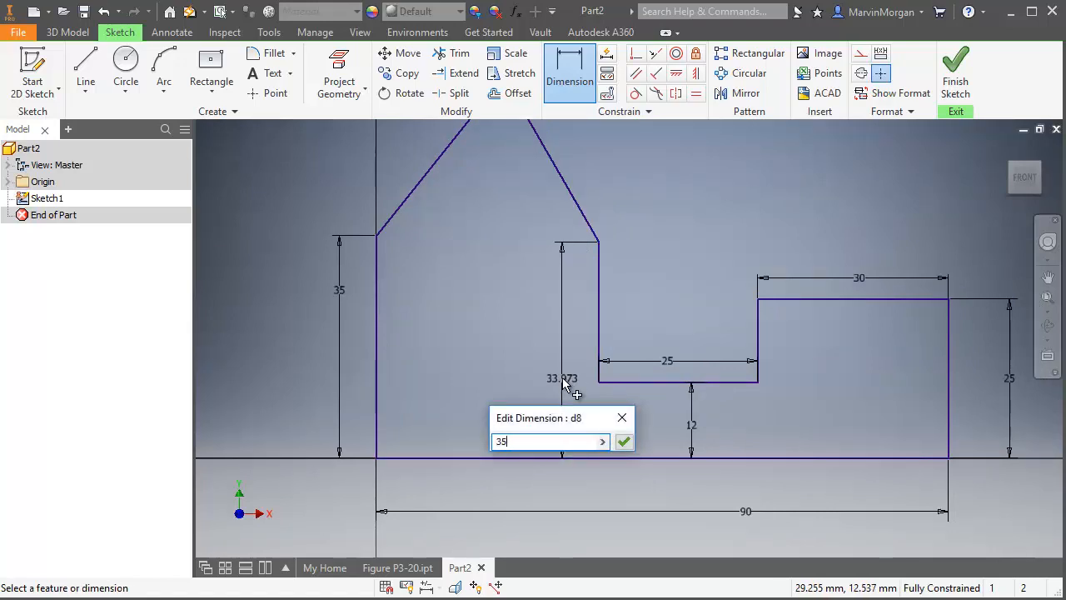
pyautogui.press('Return')
# Place a sketch point inside the tall left part of the profile, about 17.6 mm from its left vertical edge
pyautogui.moveTo(588, 298); pyautogui.dragTo(431, 358, button='middle')
pyautogui.scroll(-3, 435, 352)
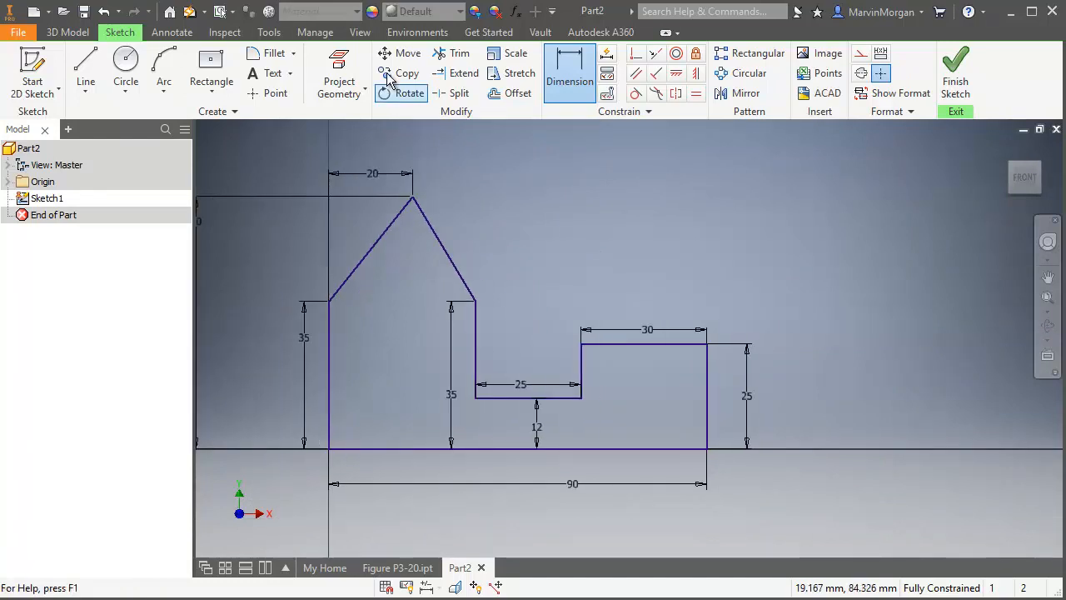
pyautogui.click(272, 92)
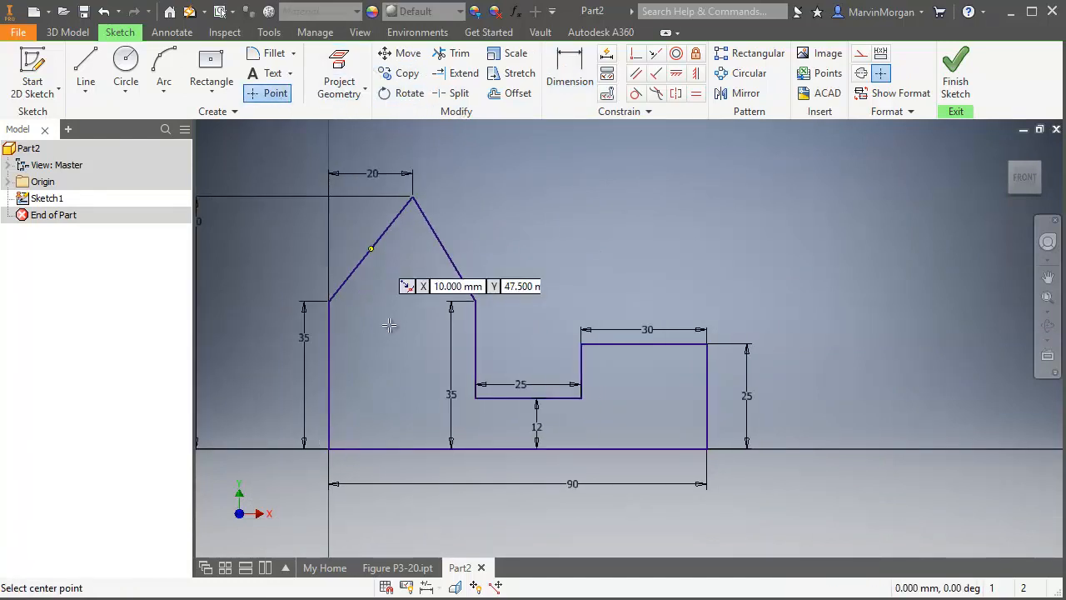
pyautogui.click(403, 375)
pyautogui.press('Escape')
# Dimension the horizontal distance from the profile's left vertical edge to the sketch point as 20 mm
pyautogui.click(570, 73)
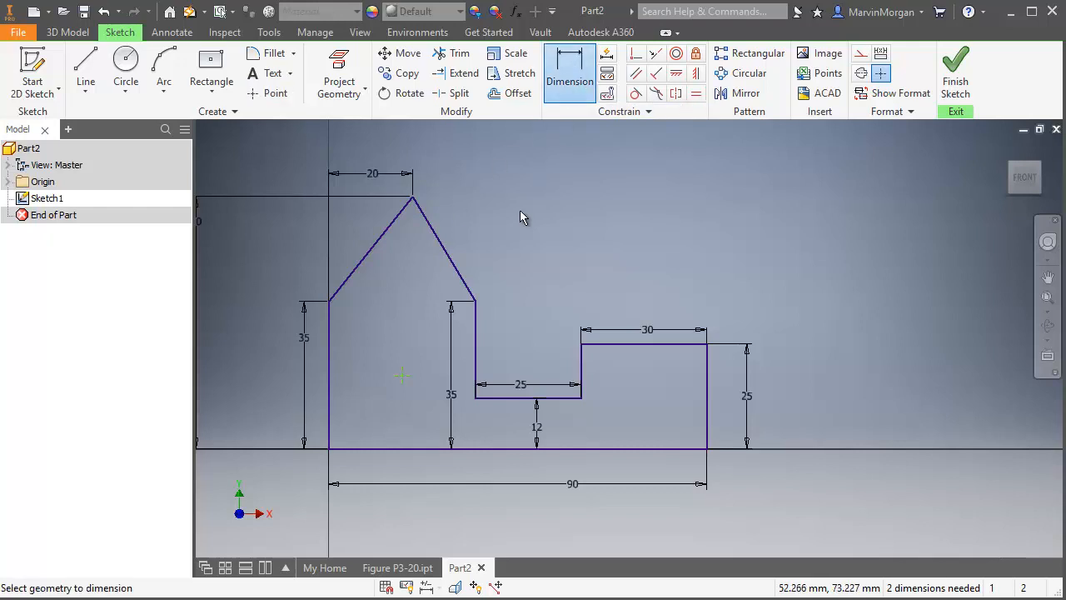
pyautogui.click(332, 381)
pyautogui.click(402, 375)
pyautogui.click(360, 375)
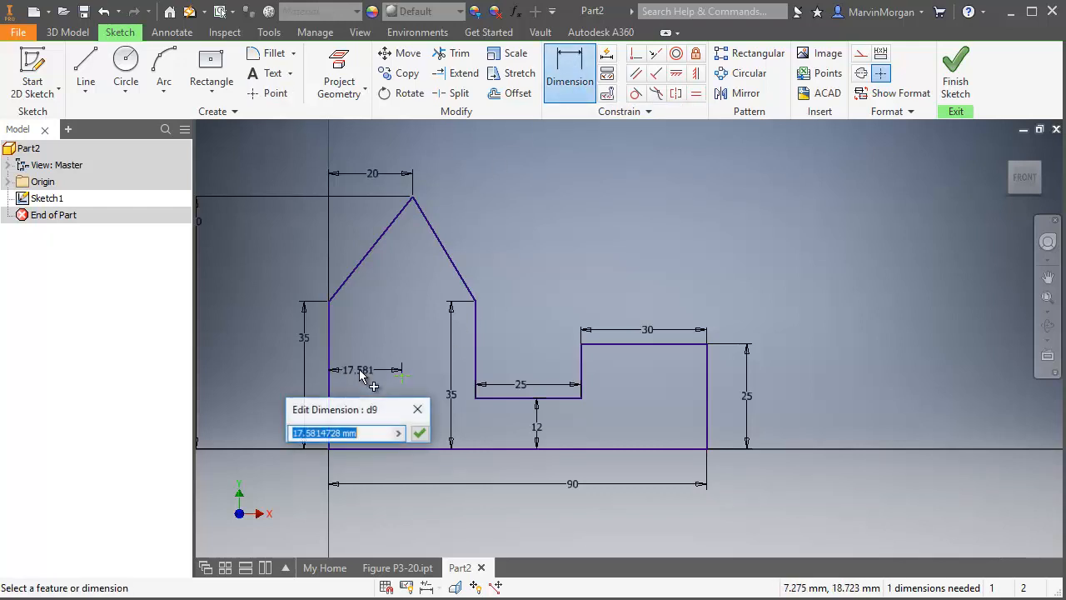
pyautogui.write('20')
pyautogui.press('Return')
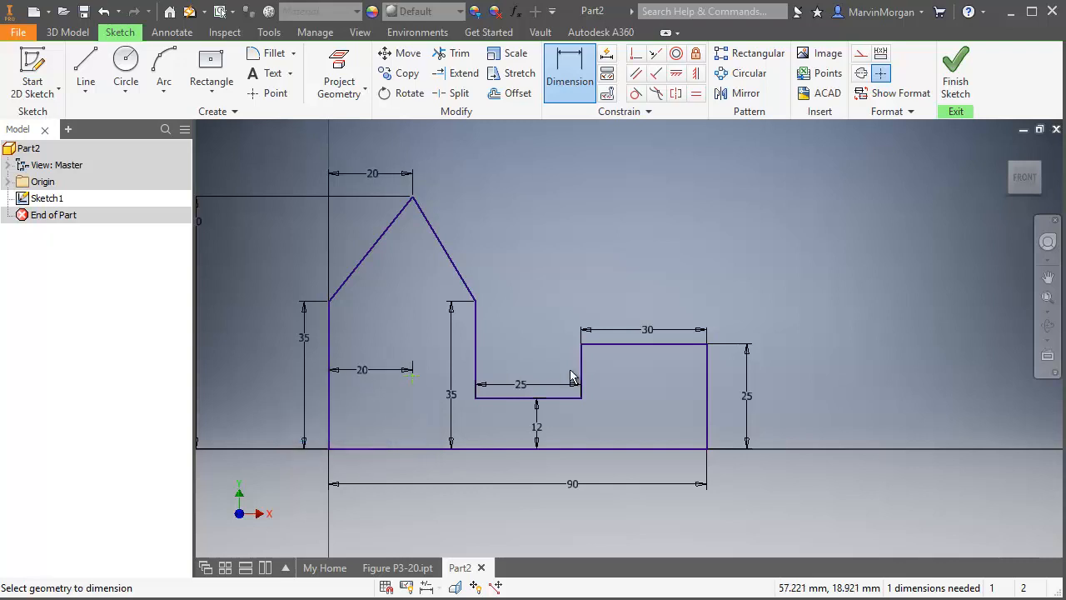
# Dimension the sketch point's height above the base line as 20 mm
pyautogui.click(412, 378)
pyautogui.click(421, 448)
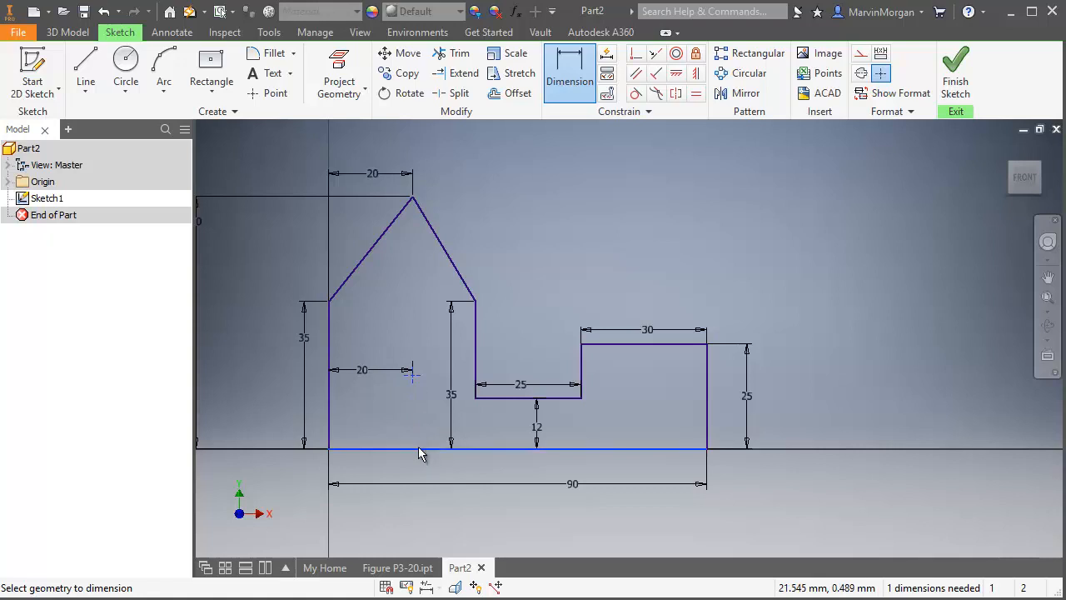
pyautogui.click(409, 428)
pyautogui.write('20')
pyautogui.press('Return')
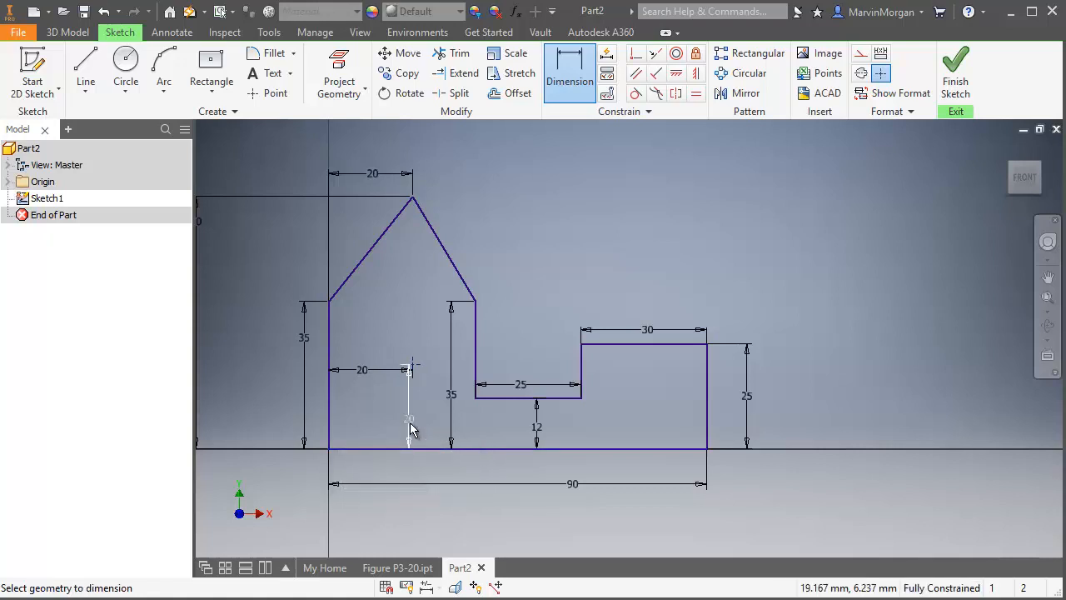
pyautogui.moveTo(409, 428); pyautogui.dragTo(406, 419, button='middle')
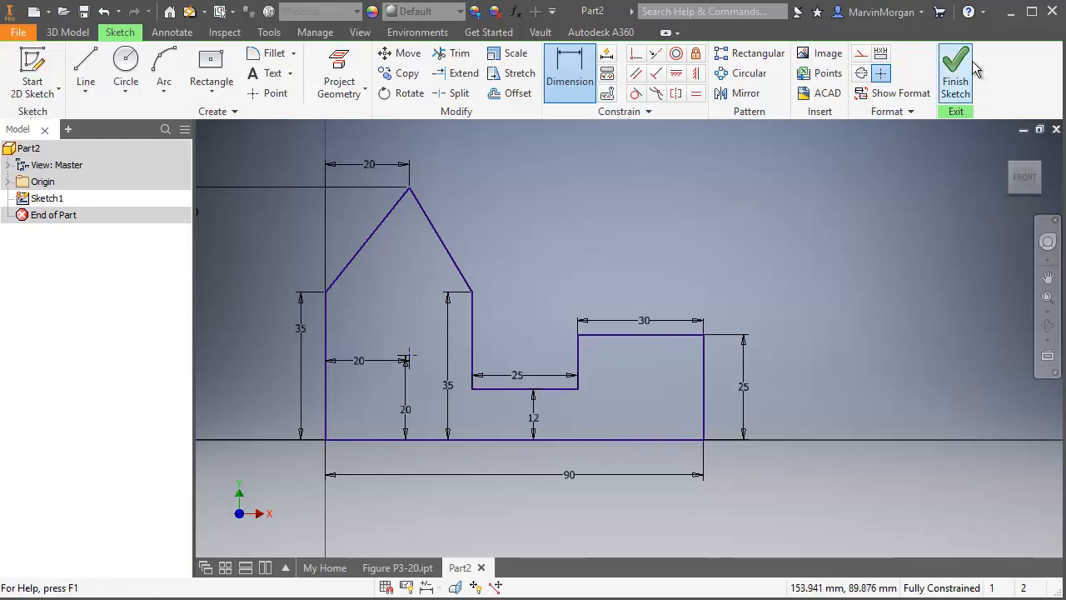
# Finish the sketch and extrude the profile by a distance of 55 mm in the reversed direction (Direction 2)
pyautogui.click(958, 81)
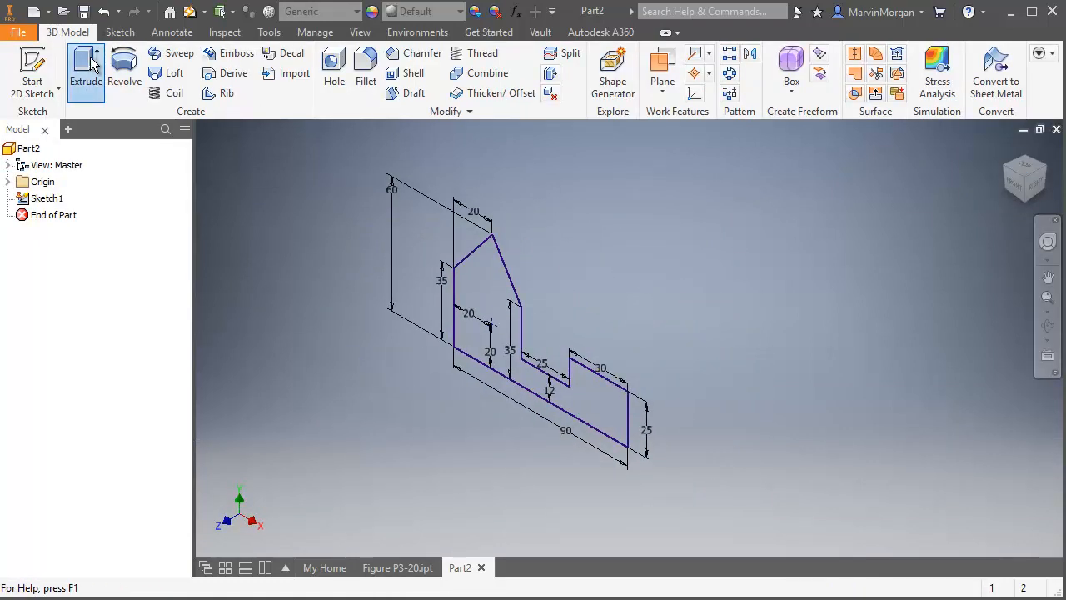
pyautogui.click(86, 75)
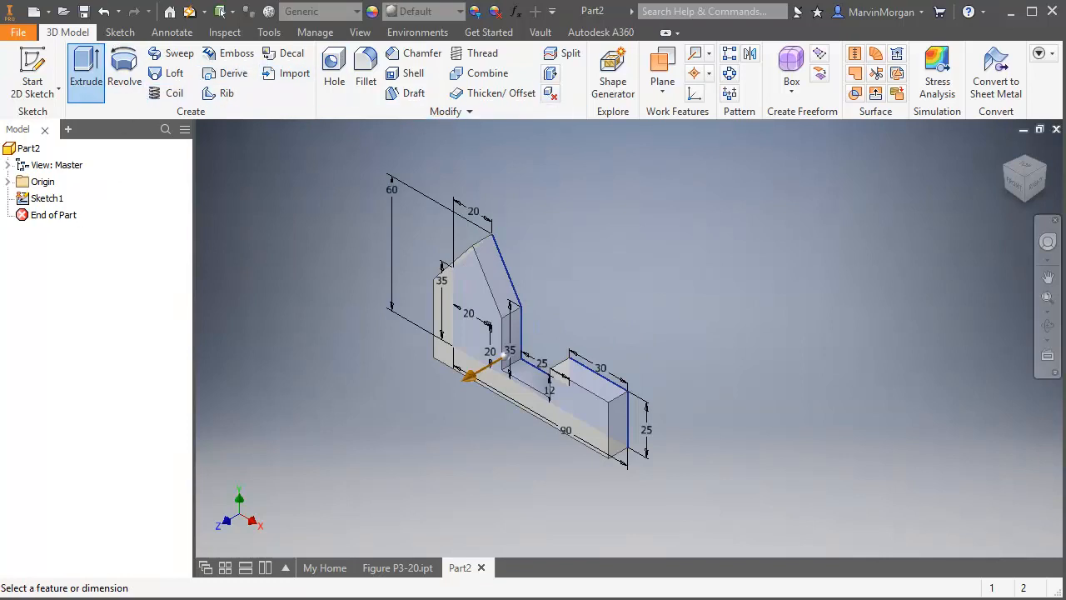
pyautogui.moveTo(716, 208); pyautogui.dragTo(836, 190)
pyautogui.click(881, 295)
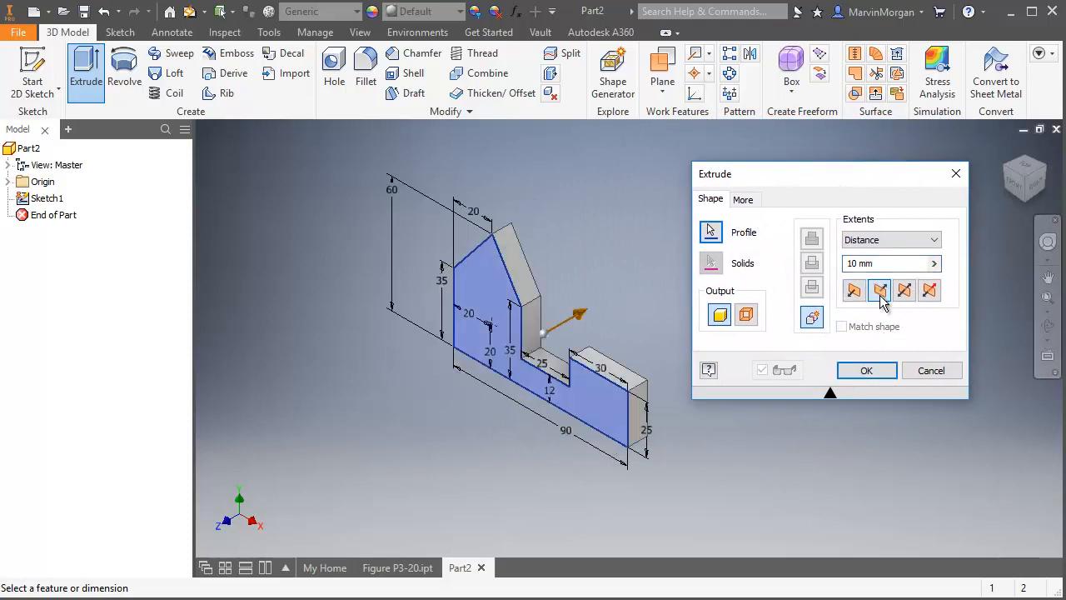
pyautogui.click(882, 263)
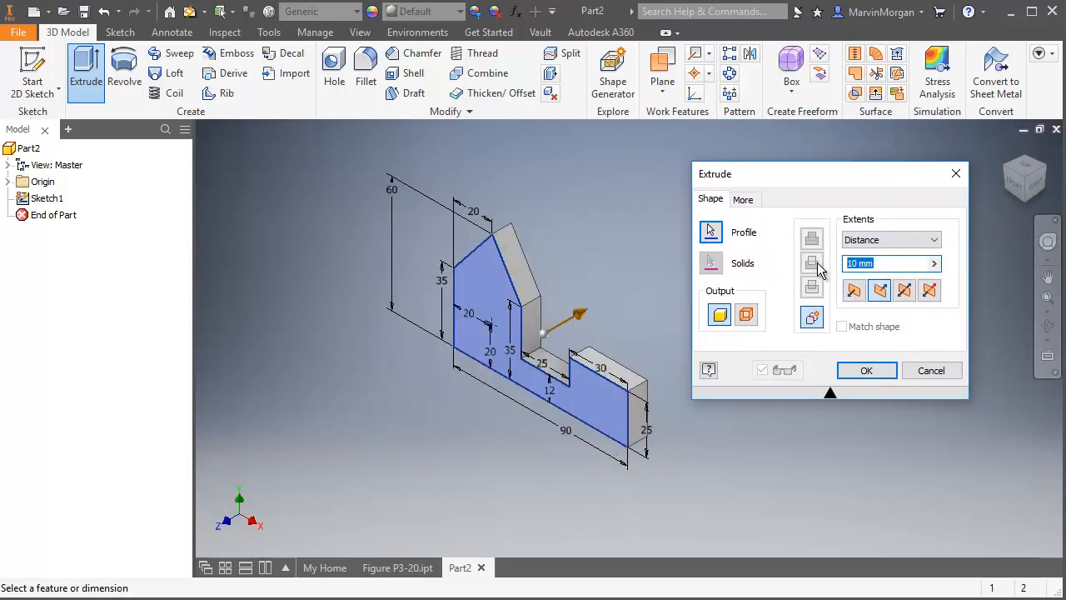
pyautogui.write('55')
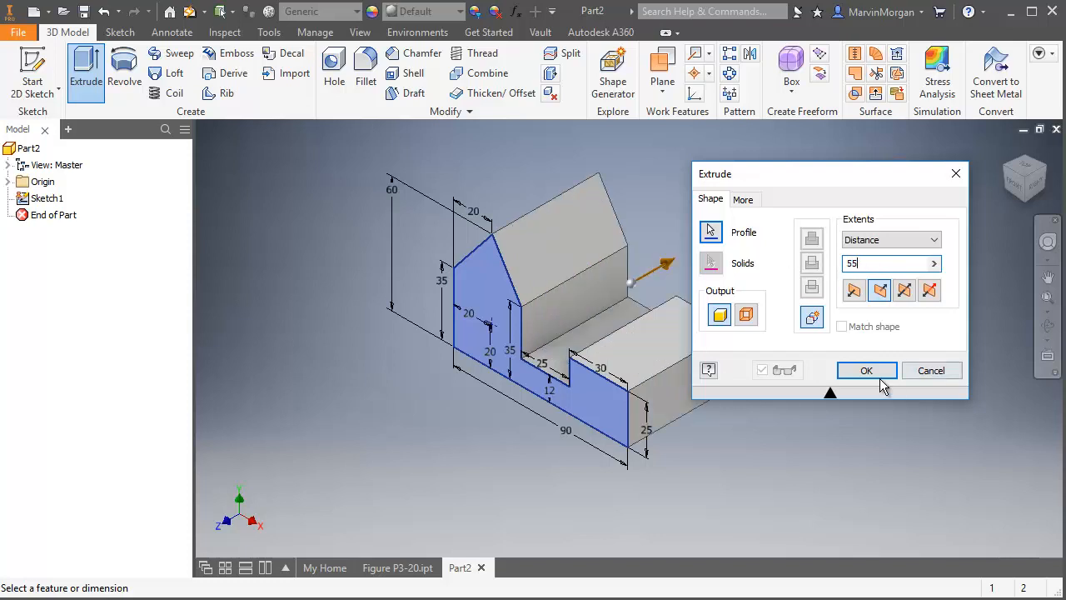
pyautogui.click(874, 367)
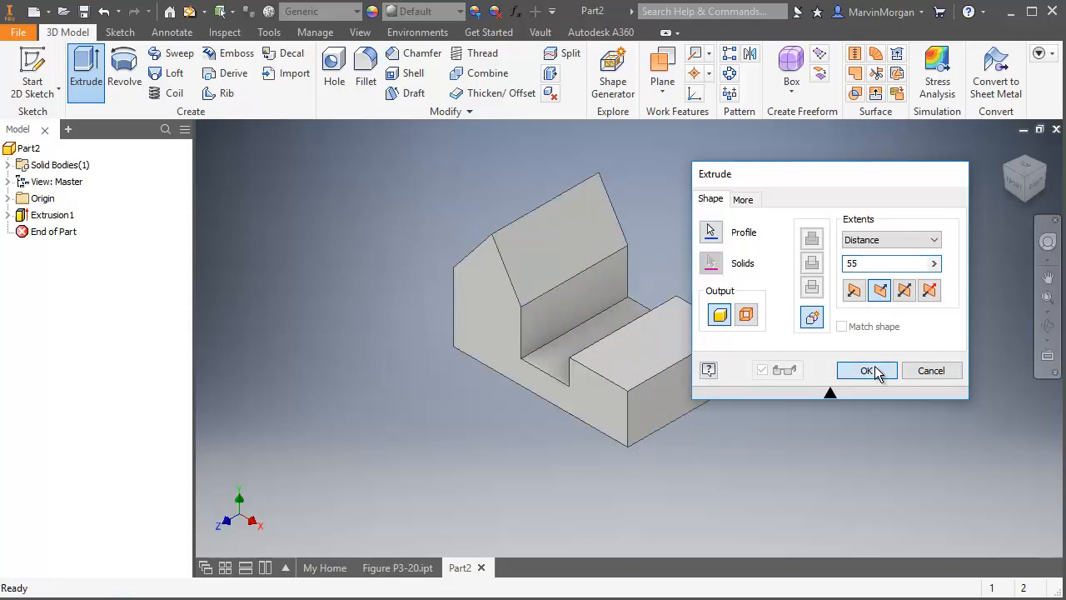
# Start a sketch on the low block's outer end face and draw a slanted line from about 42 mm along its top edge to about 7 mm up its left edge
pyautogui.moveTo(821, 292); pyautogui.dragTo(767, 300, button='middle')
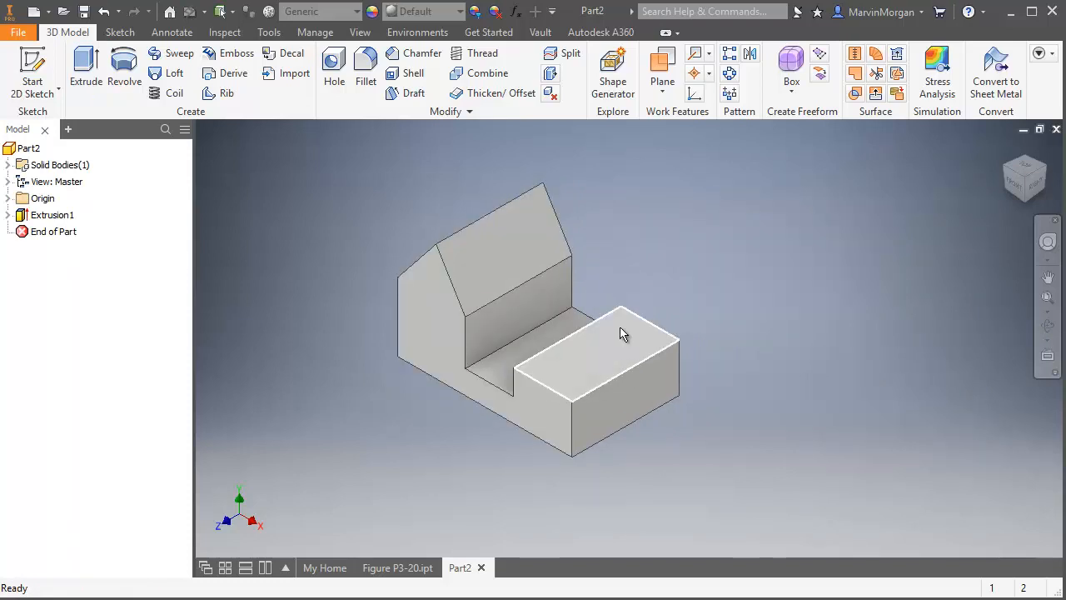
pyautogui.click(46, 69)
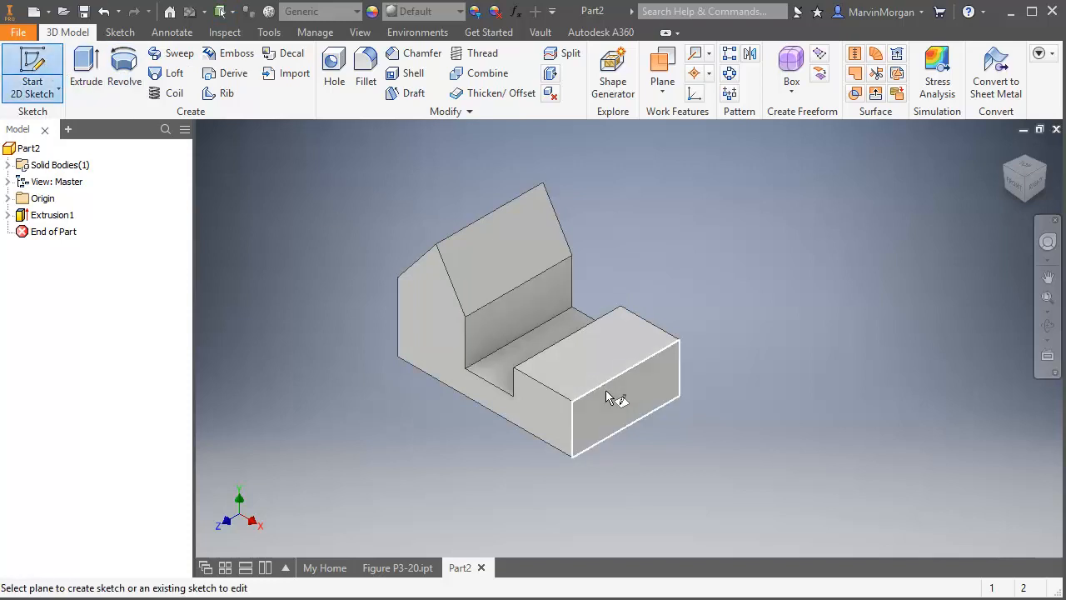
pyautogui.click(611, 404)
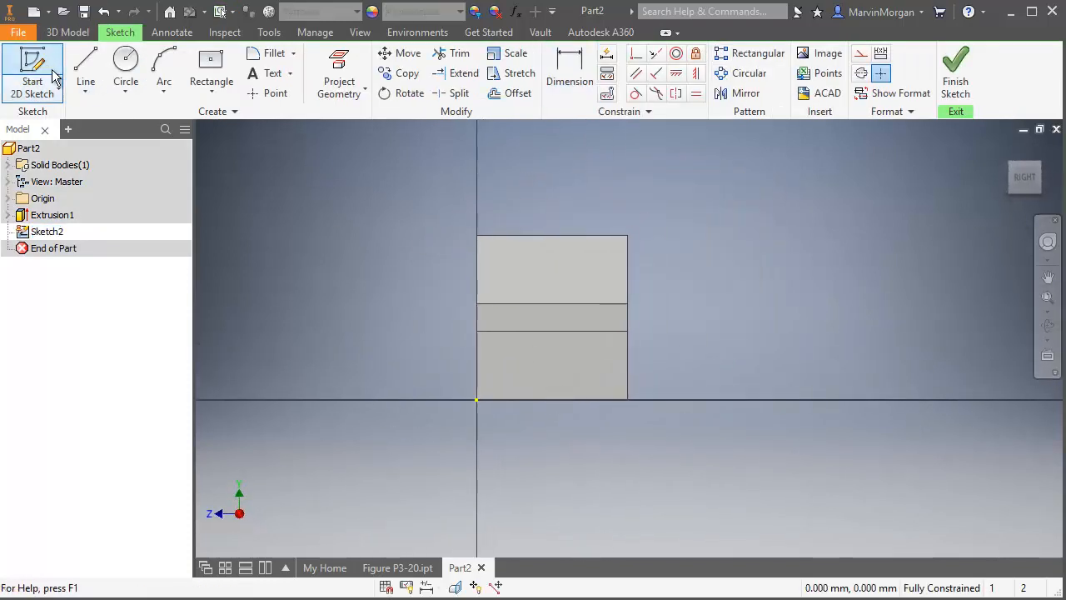
pyautogui.click(86, 71)
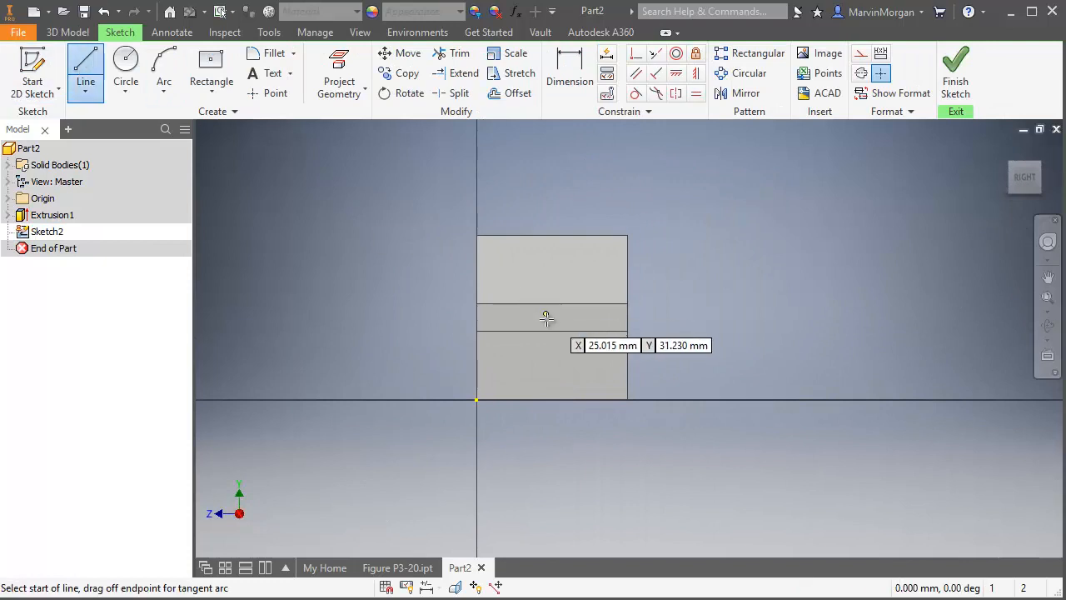
pyautogui.click(592, 331)
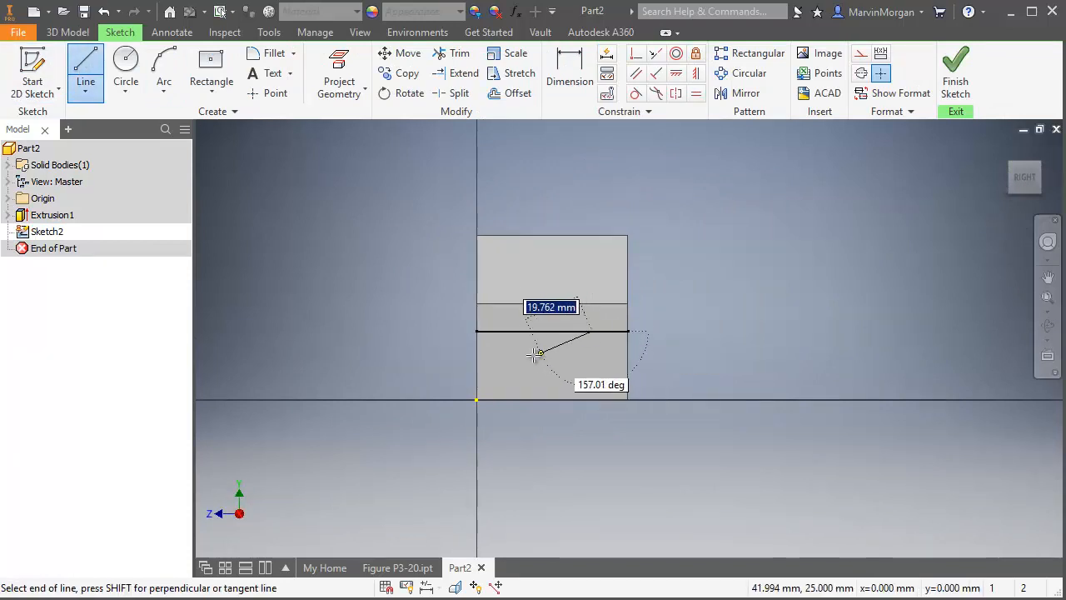
pyautogui.click(478, 380)
pyautogui.press('Escape')
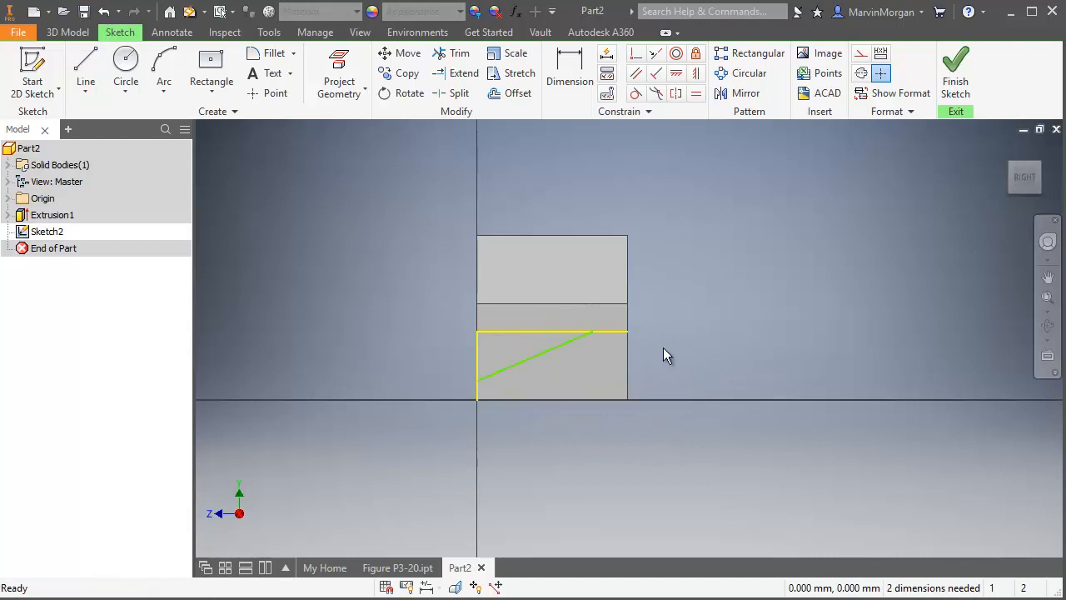
# Dimension the height of the slanted line's lower end above the face's bottom edge as 5 mm
pyautogui.scroll(5, 587, 370)
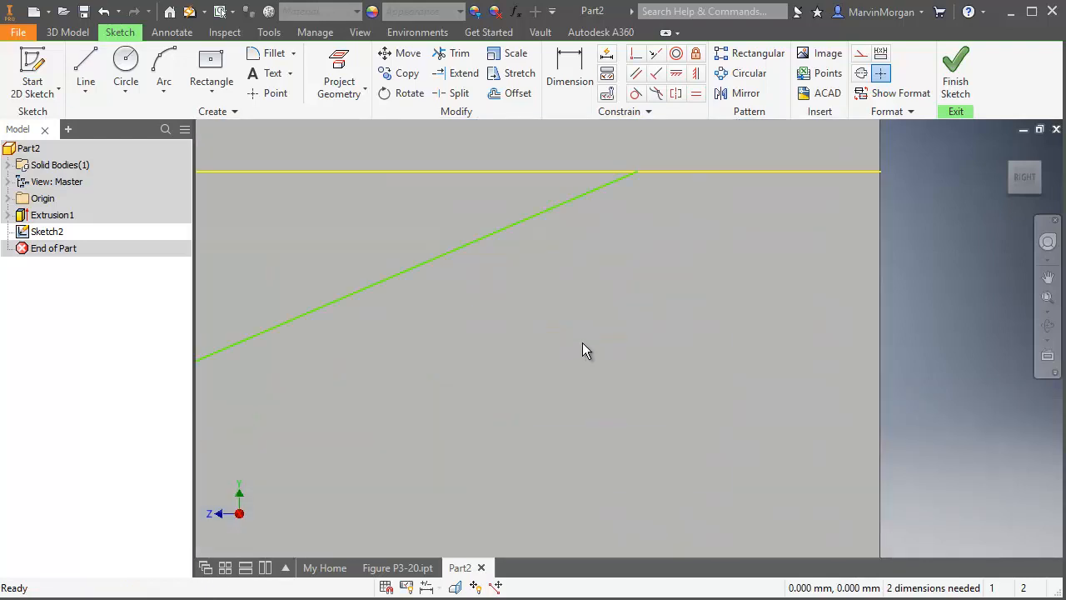
pyautogui.moveTo(584, 343); pyautogui.dragTo(734, 286, button='middle')
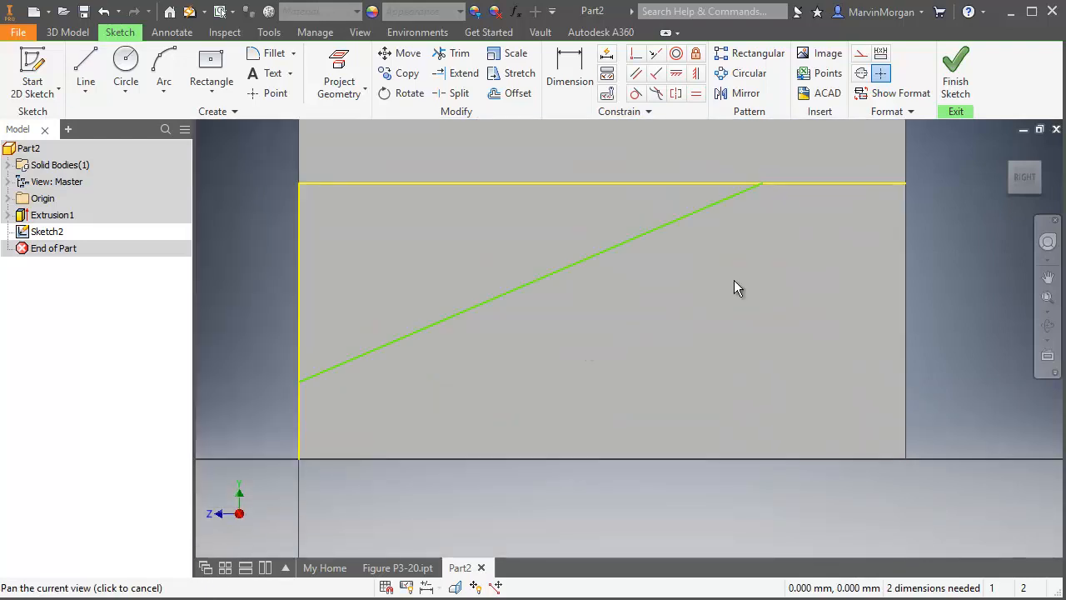
pyautogui.click(576, 79)
pyautogui.moveTo(427, 358); pyautogui.dragTo(457, 326, button='middle')
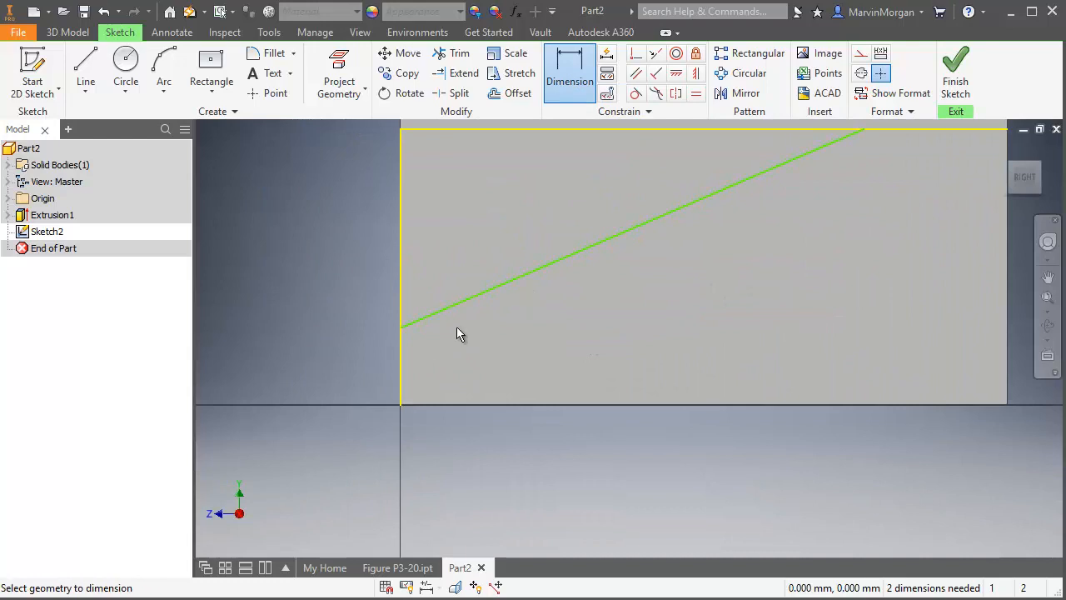
pyautogui.click(405, 330)
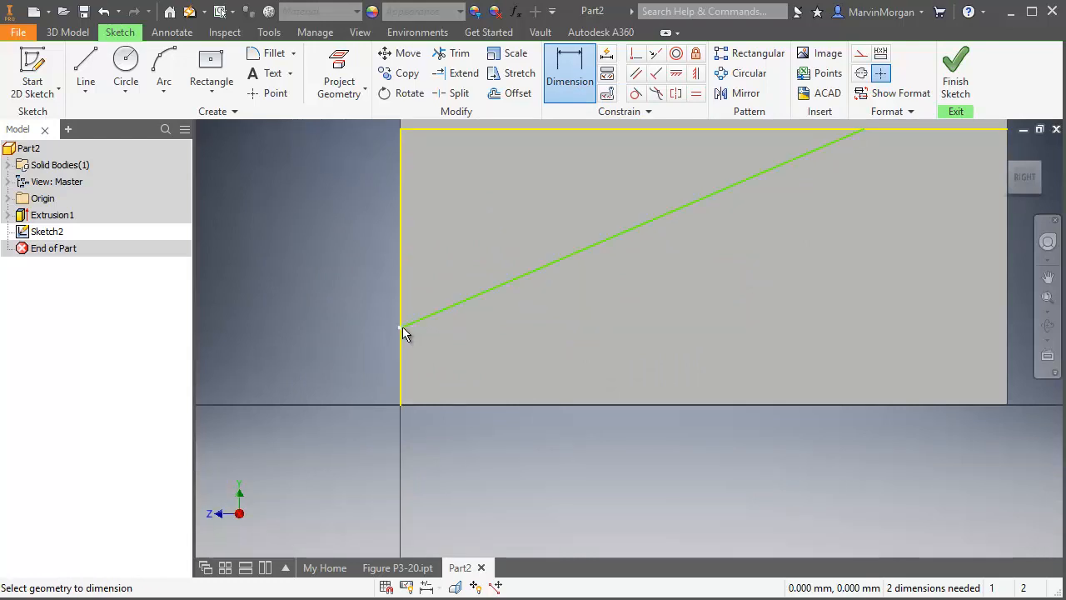
pyautogui.click(425, 405)
pyautogui.click(344, 372)
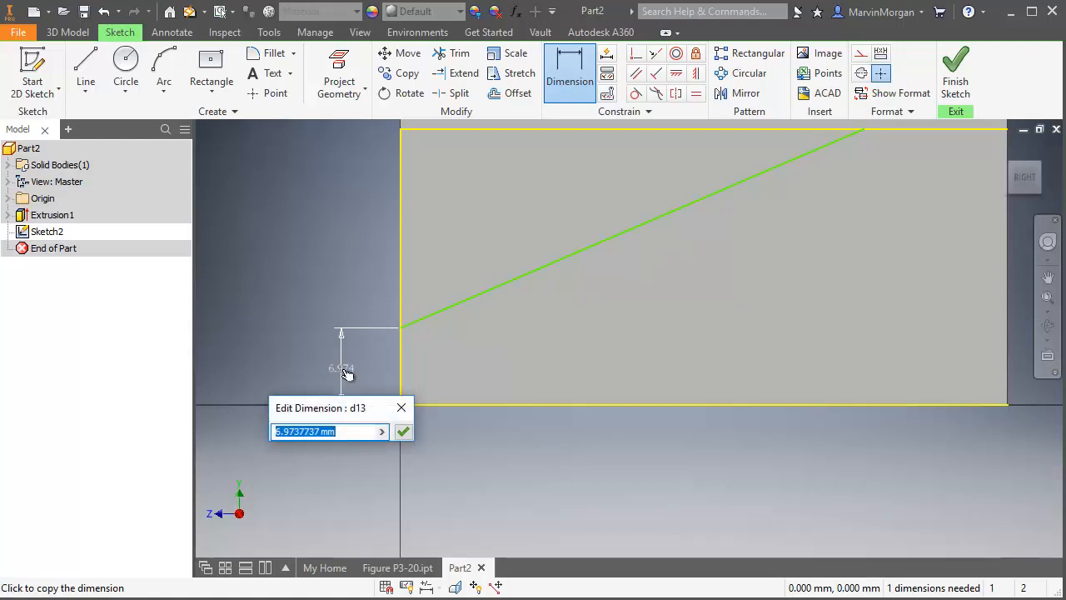
pyautogui.write('5')
pyautogui.press('Return')
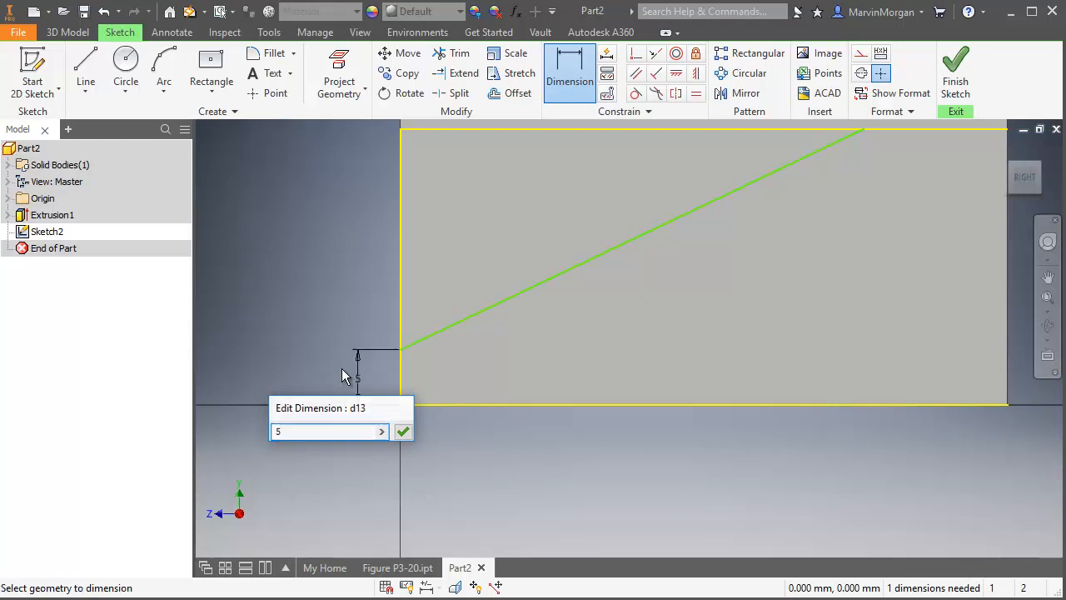
# Dimension the horizontal distance from the slanted line's upper end to the face's right vertical edge as 15 mm
pyautogui.scroll(-2, 687, 365)
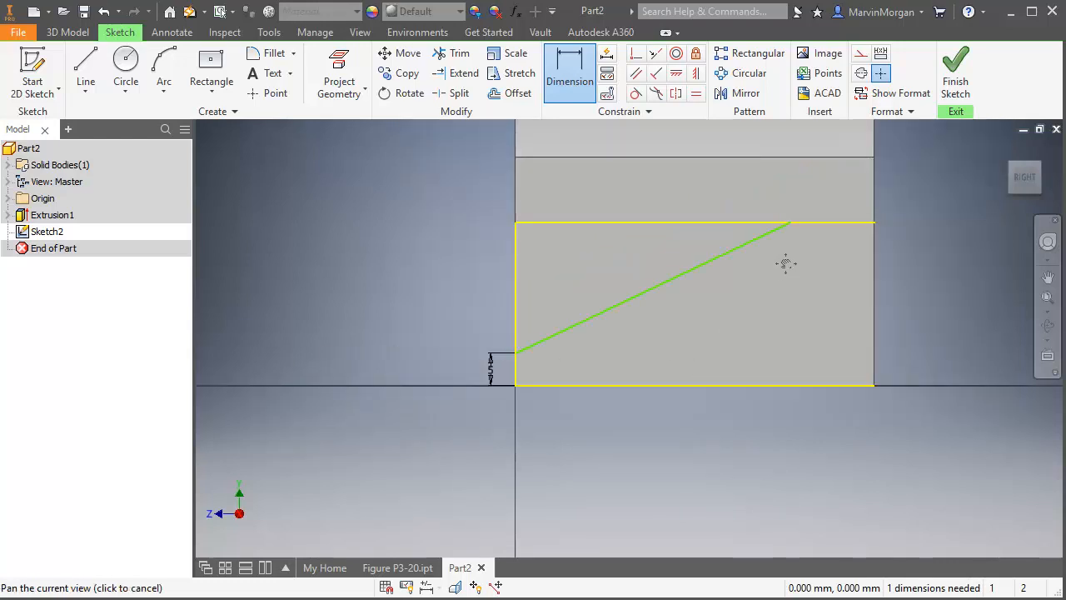
pyautogui.moveTo(786, 262); pyautogui.dragTo(709, 292, button='middle')
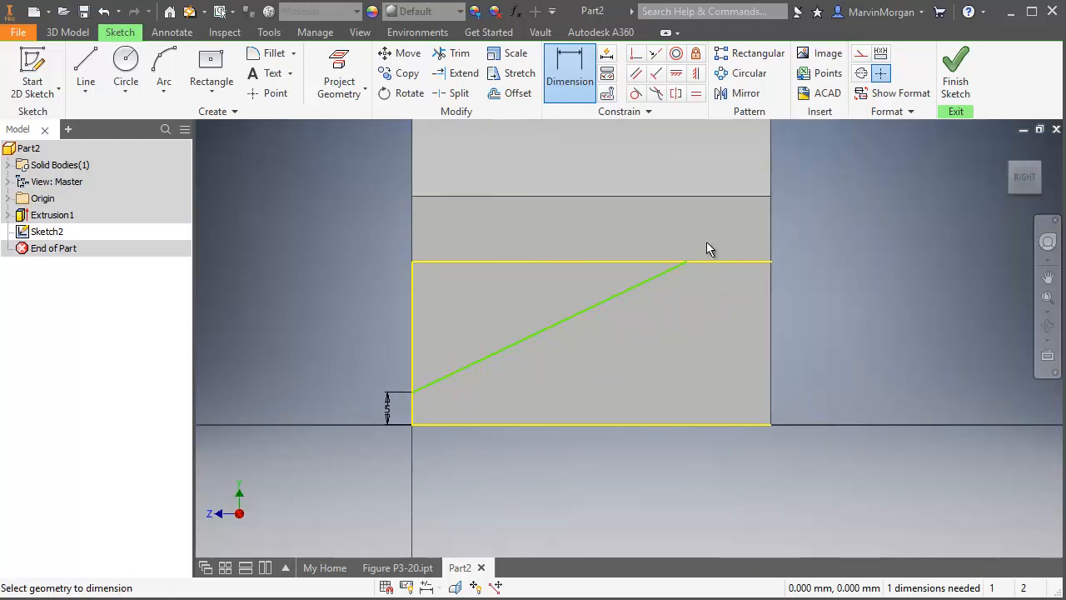
pyautogui.click(686, 262)
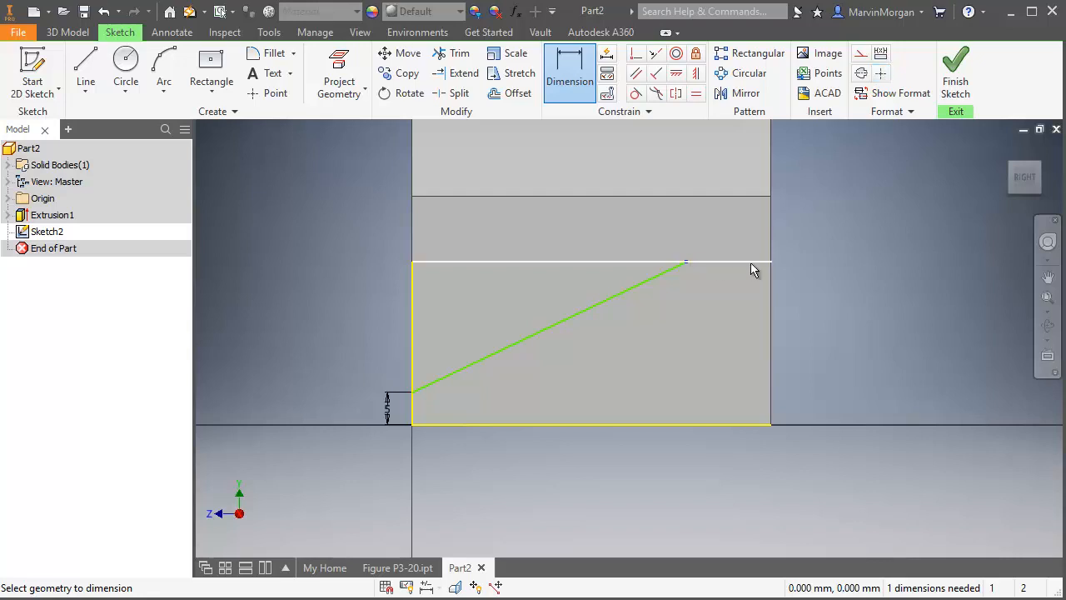
pyautogui.click(771, 290)
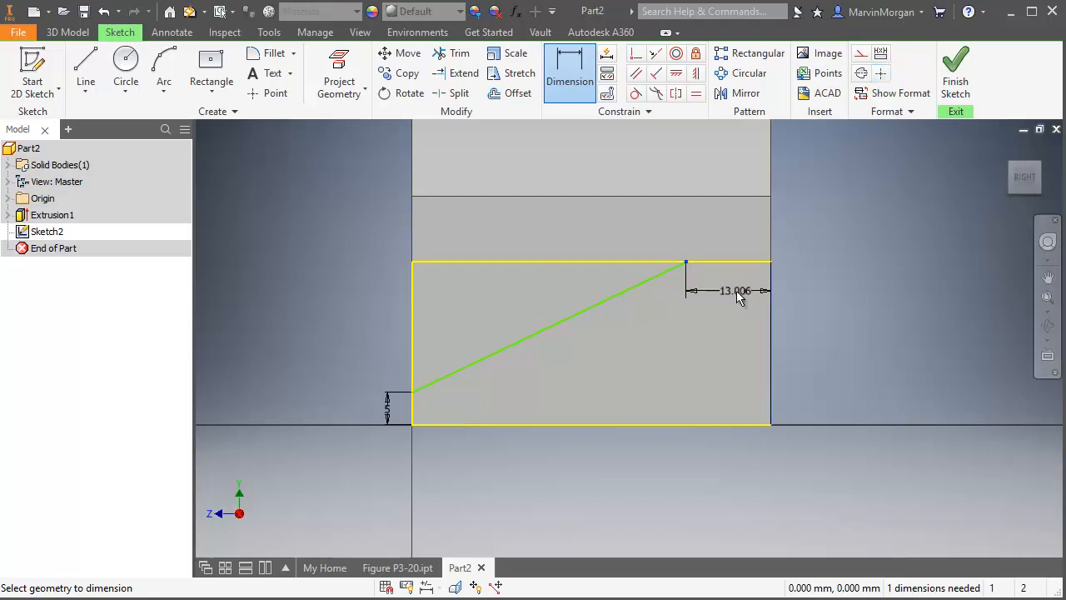
pyautogui.click(741, 296)
pyautogui.write('15')
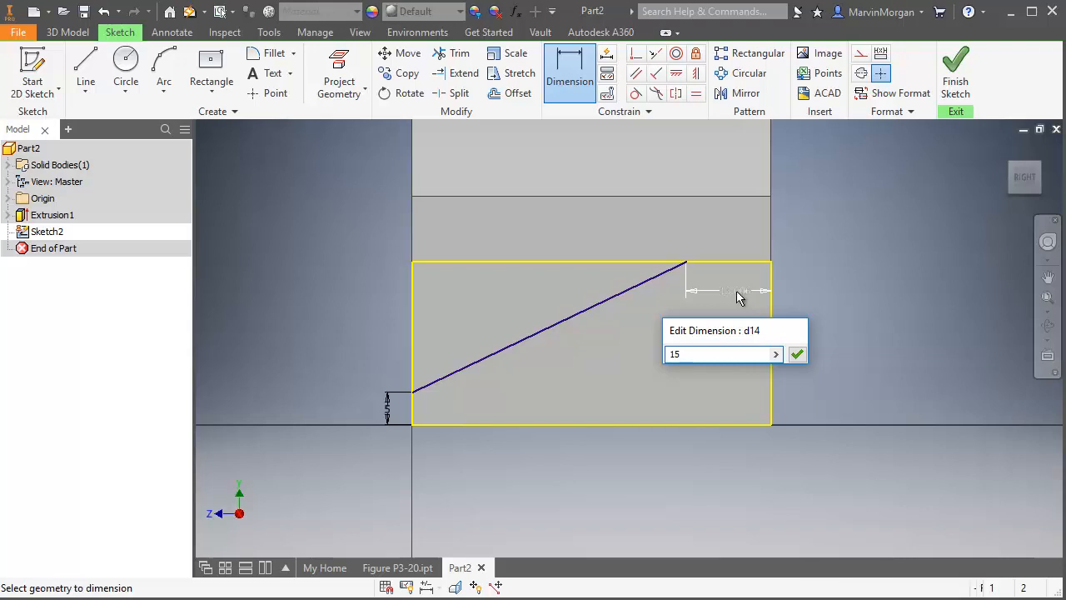
pyautogui.press('Return')
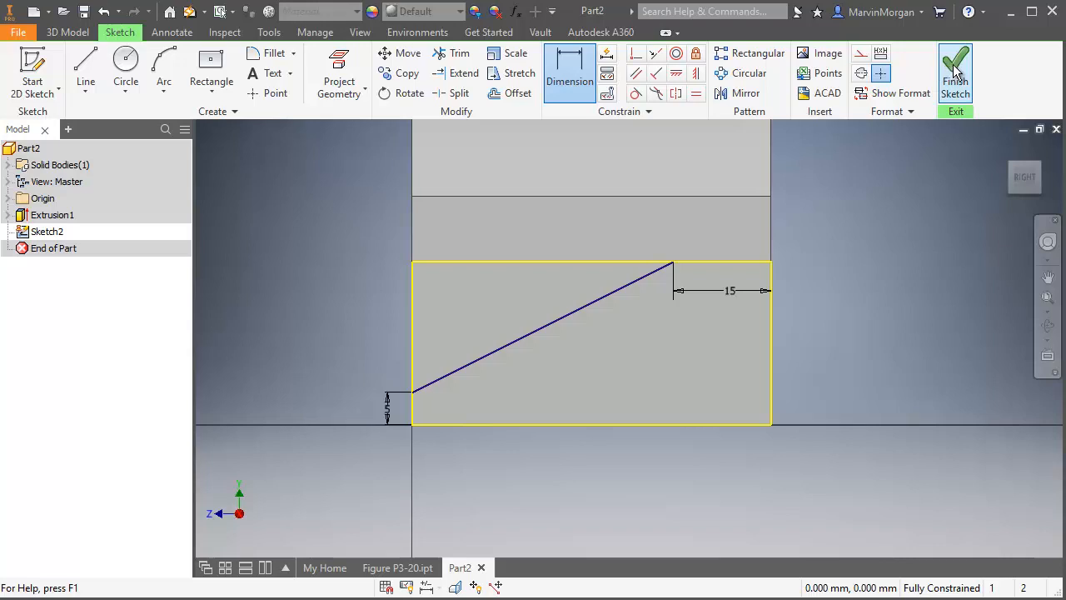
# Close the triangle above the slanted line with lines along the face's top and left edges, and finish the sketch
pyautogui.click(86, 62)
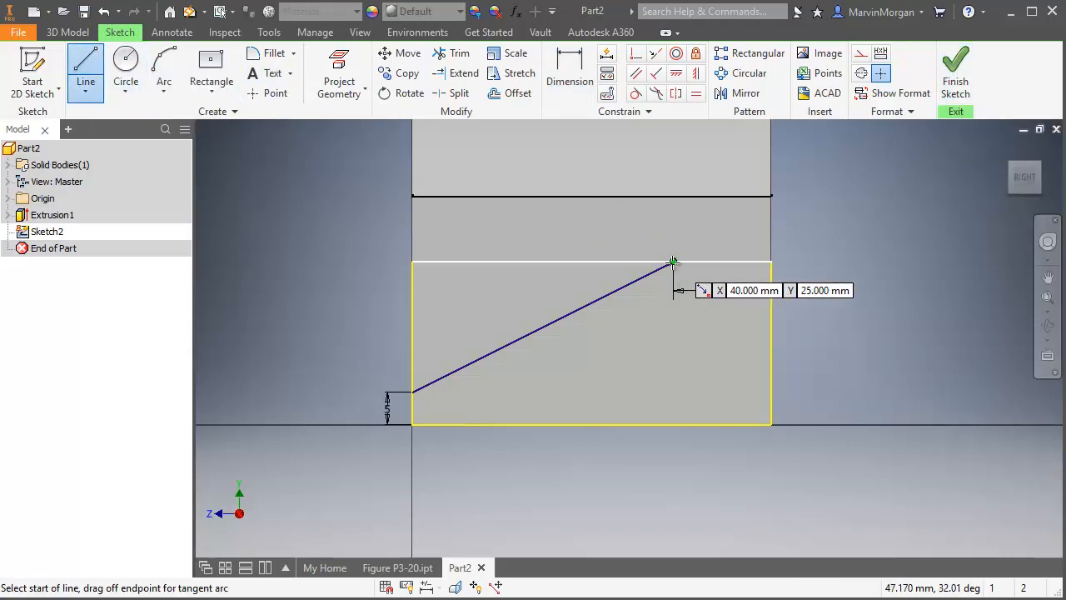
pyautogui.click(673, 264)
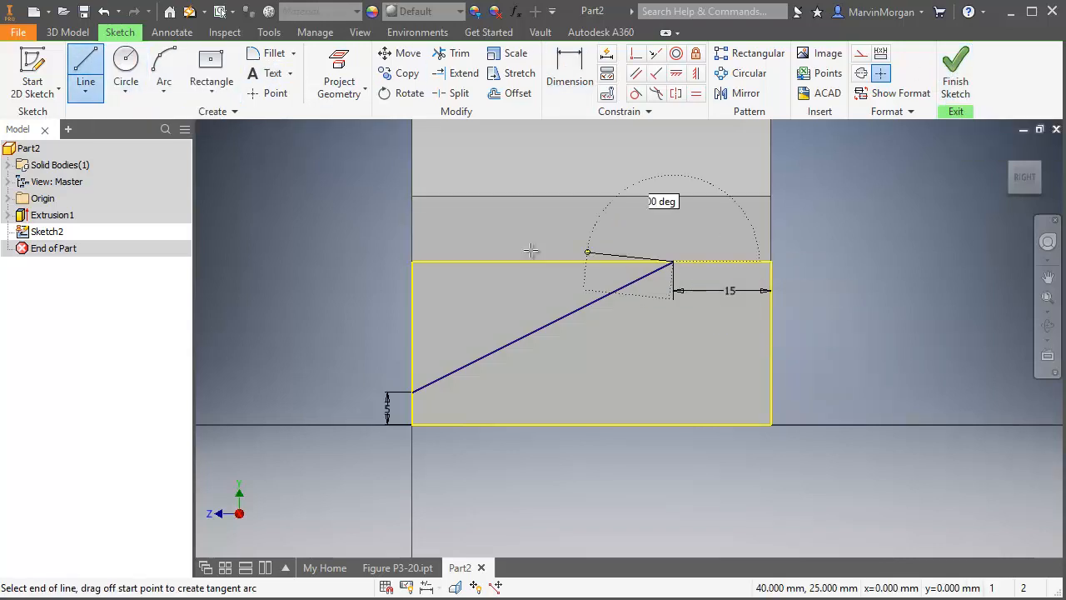
pyautogui.click(412, 263)
pyautogui.click(413, 392)
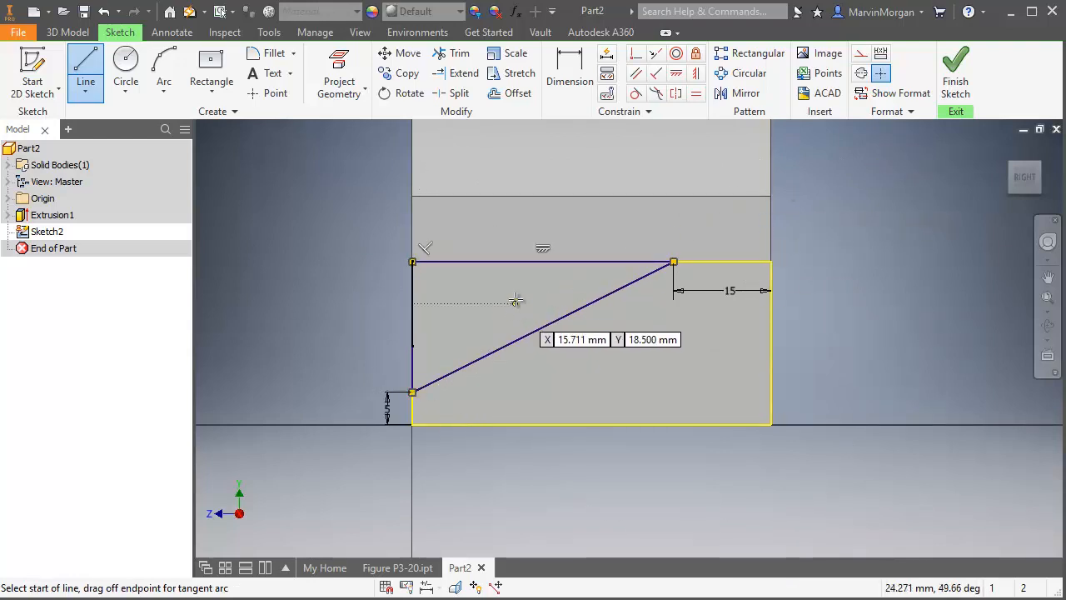
pyautogui.click(954, 75)
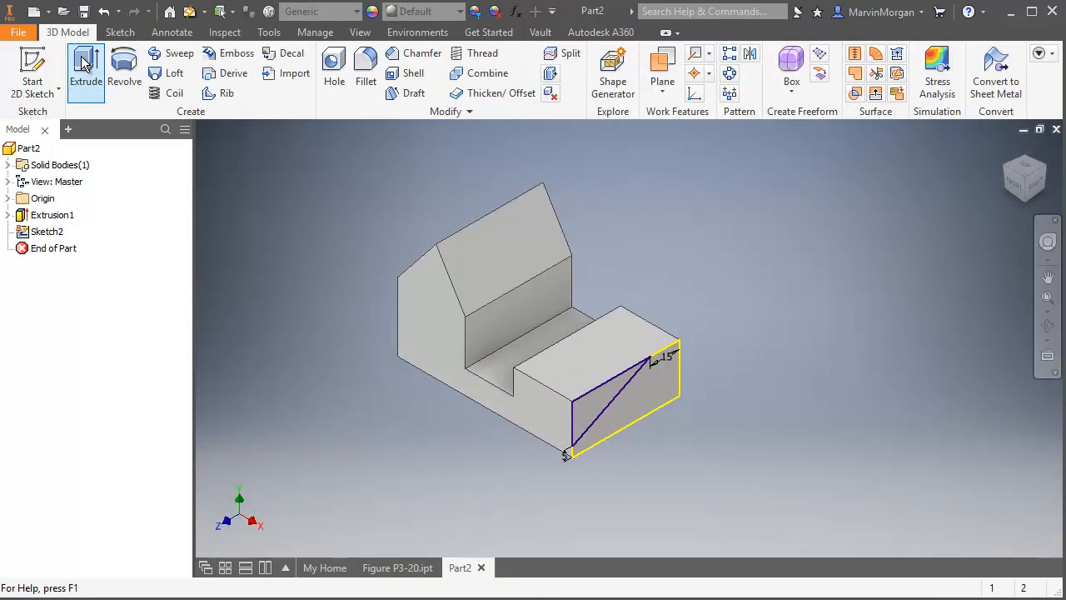
# Extrude the triangular profile as a cut 20 mm deep into the low block
pyautogui.click(85, 67)
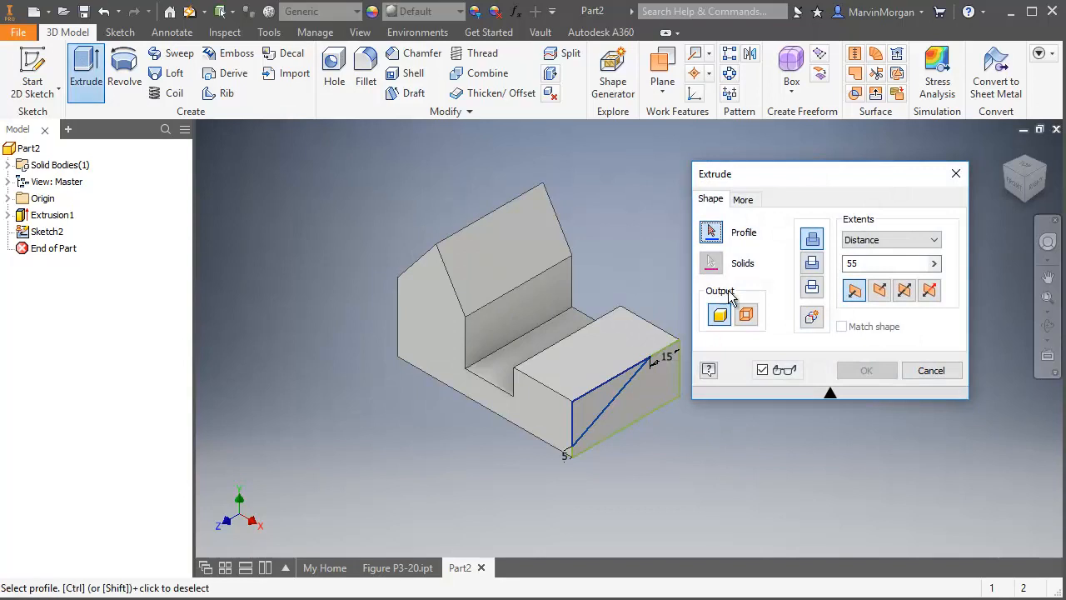
pyautogui.click(814, 263)
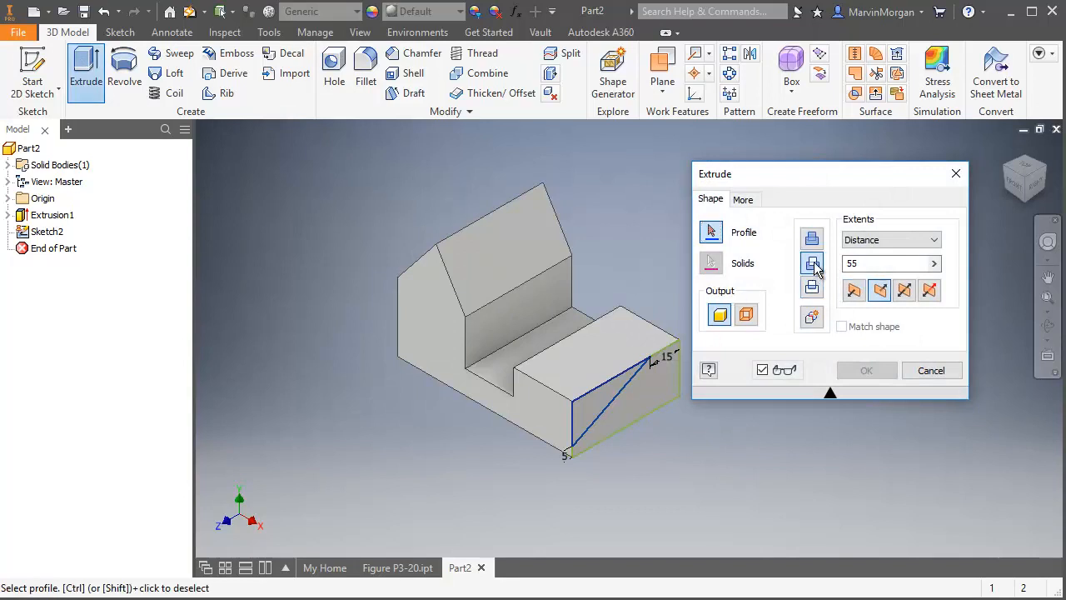
pyautogui.click(593, 406)
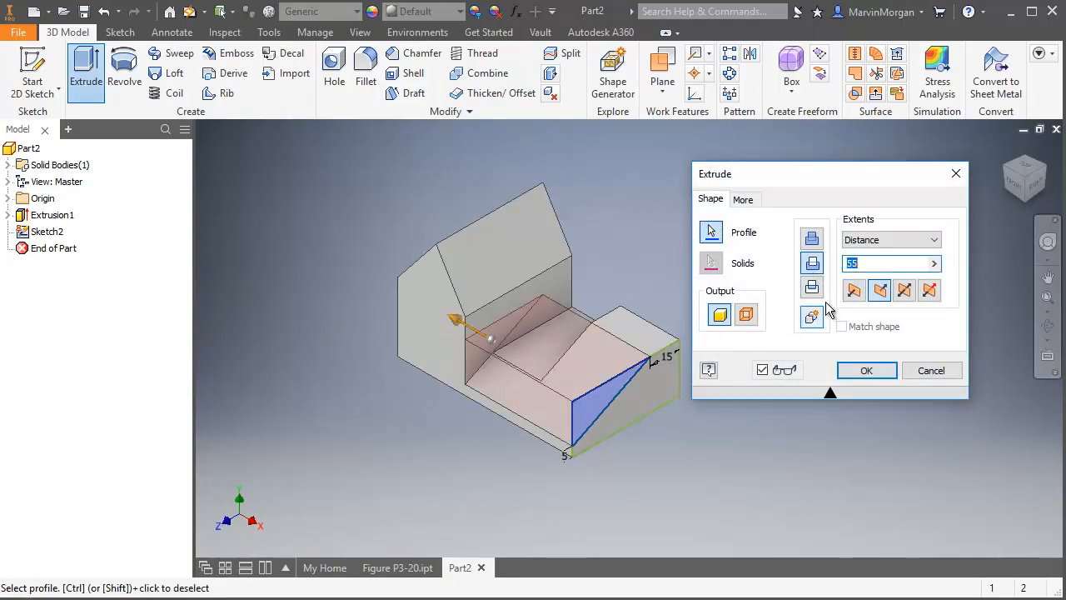
pyautogui.click(820, 265)
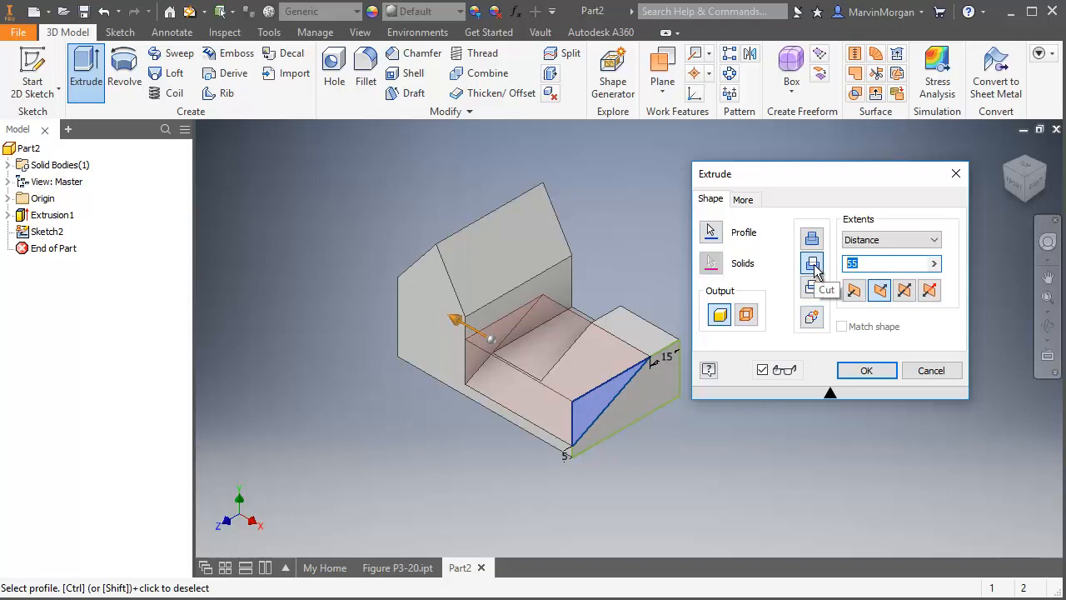
pyautogui.write('20')
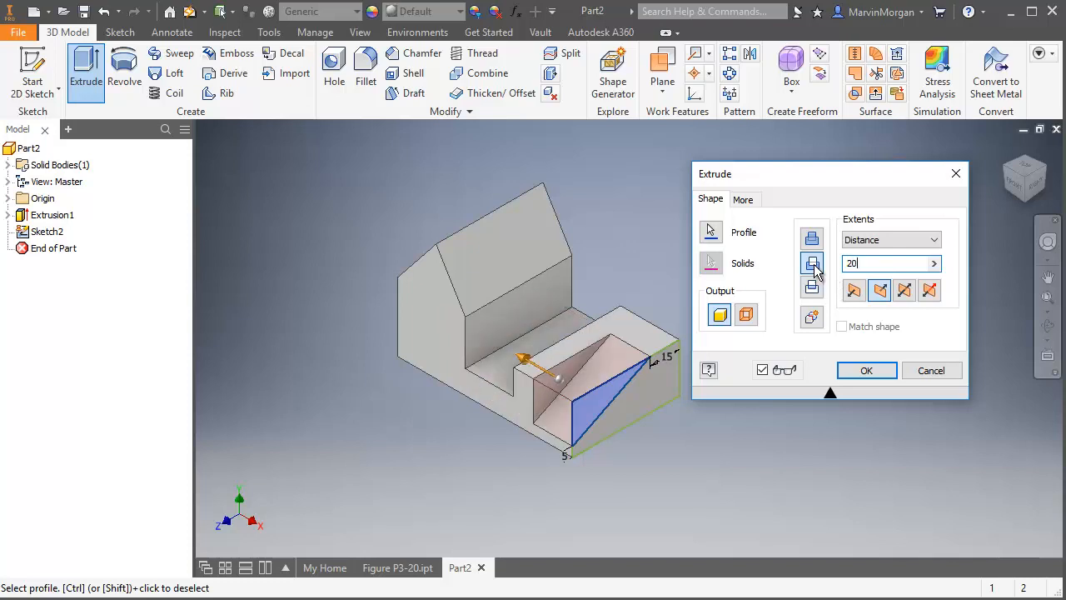
pyautogui.press('Return')
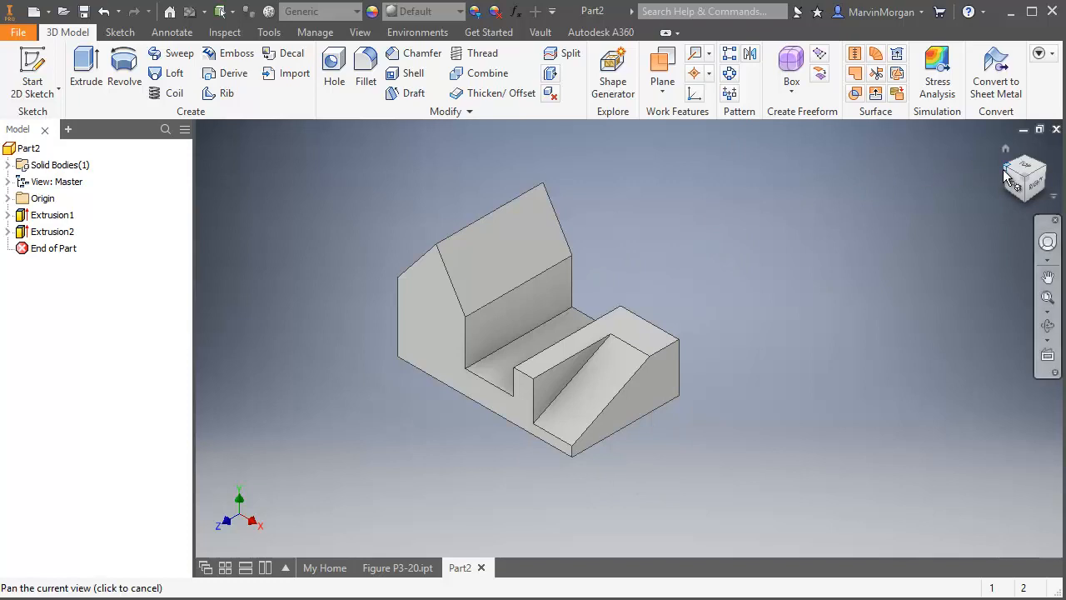
# Make the base profile sketch under the first extrusion visible so its hole centre point can be used
pyautogui.moveTo(1014, 173); pyautogui.dragTo(1013, 173)
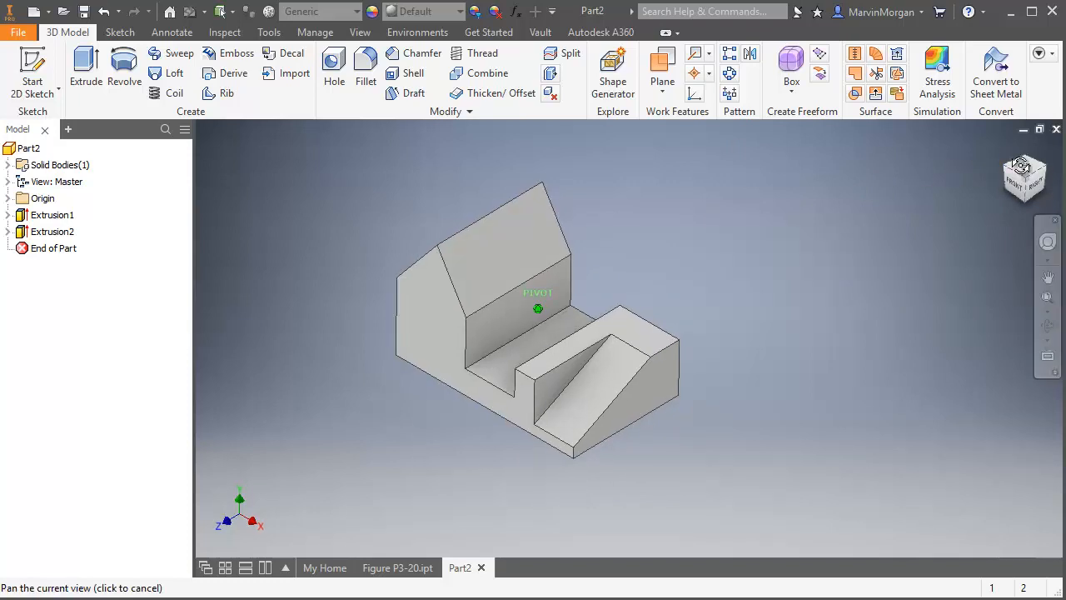
pyautogui.keyDown('shift'); pyautogui.moveTo(200, 172); pyautogui.dragTo(209, 143, button='middle'); pyautogui.keyUp('shift')
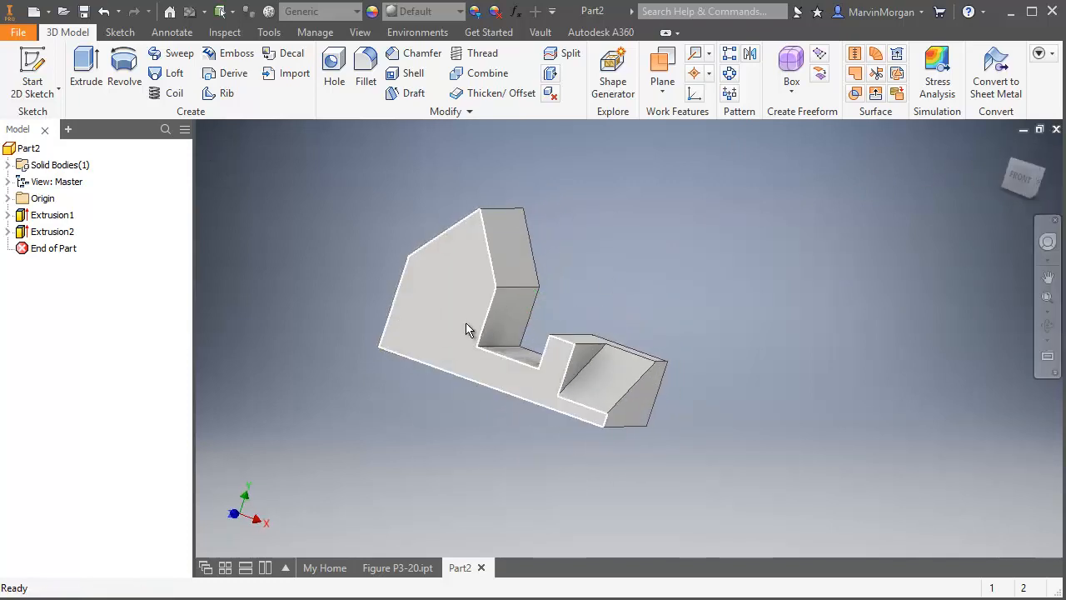
pyautogui.click(7, 215)
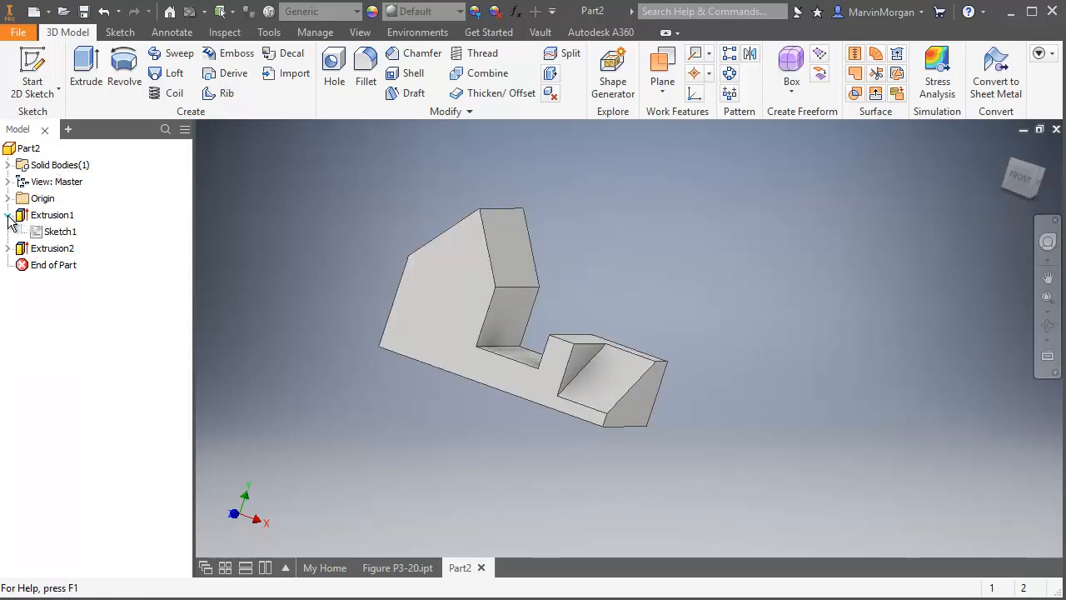
pyautogui.click(59, 230)
pyautogui.rightClick(59, 230)
pyautogui.click(95, 313)
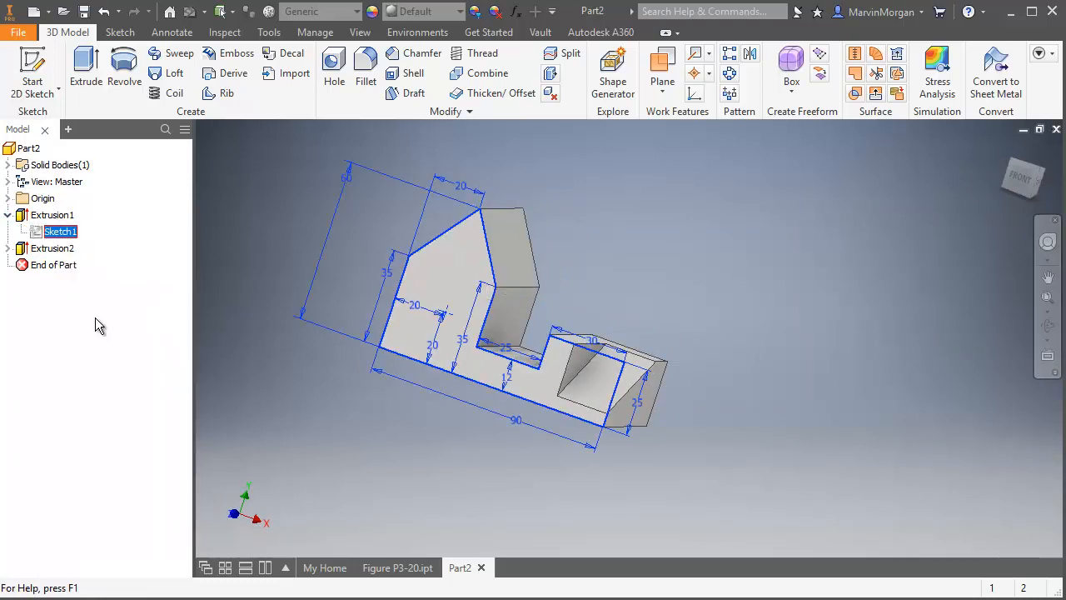
# Create a plain 14 mm diameter Through All hole at the sketch point on the tall block's side face
pyautogui.click(1027, 174)
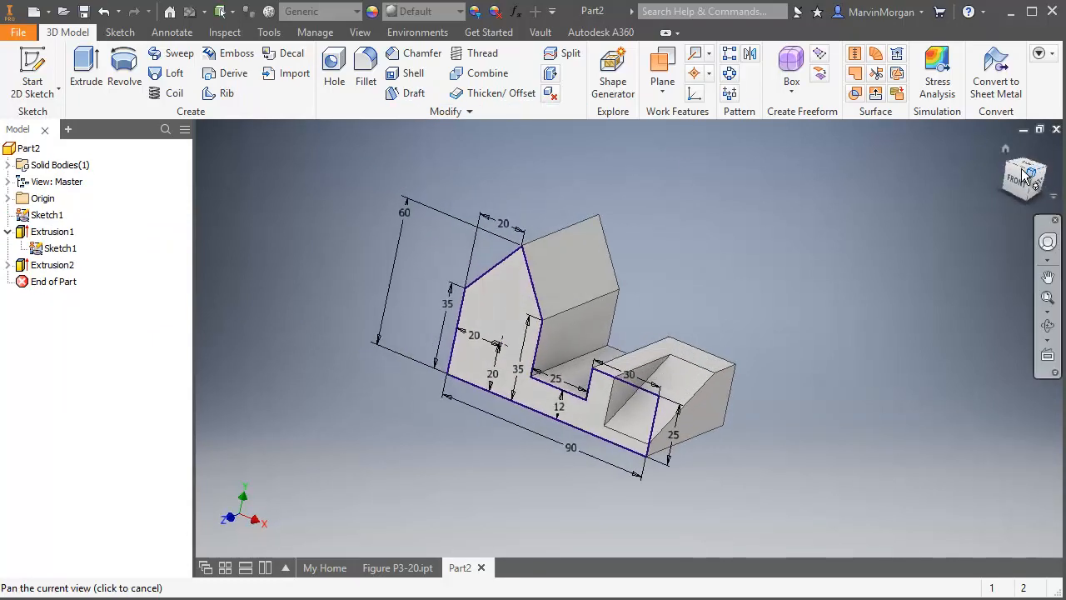
pyautogui.click(334, 66)
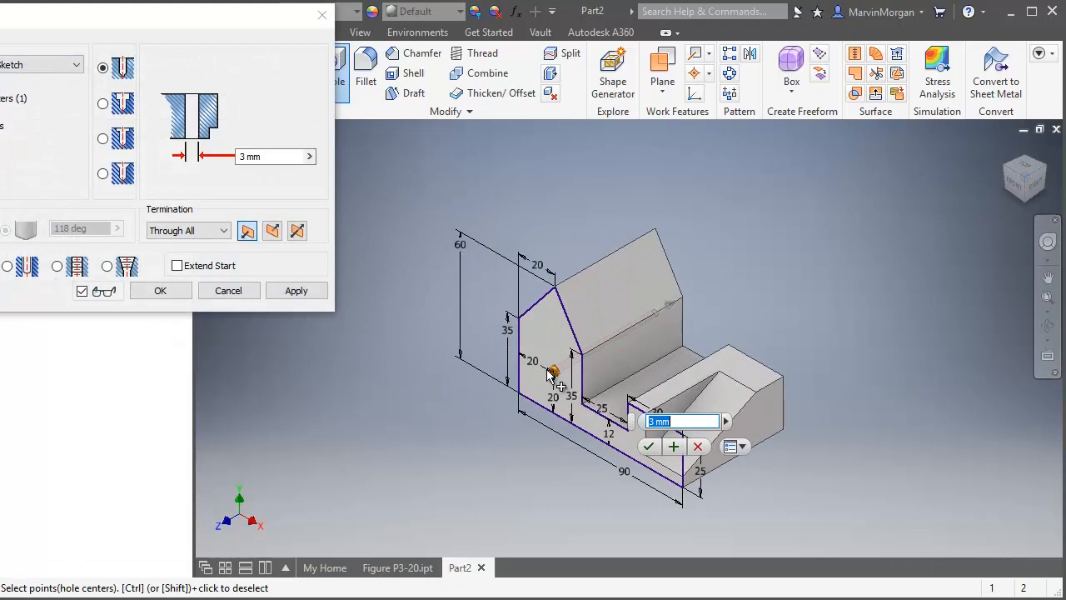
pyautogui.click(267, 156)
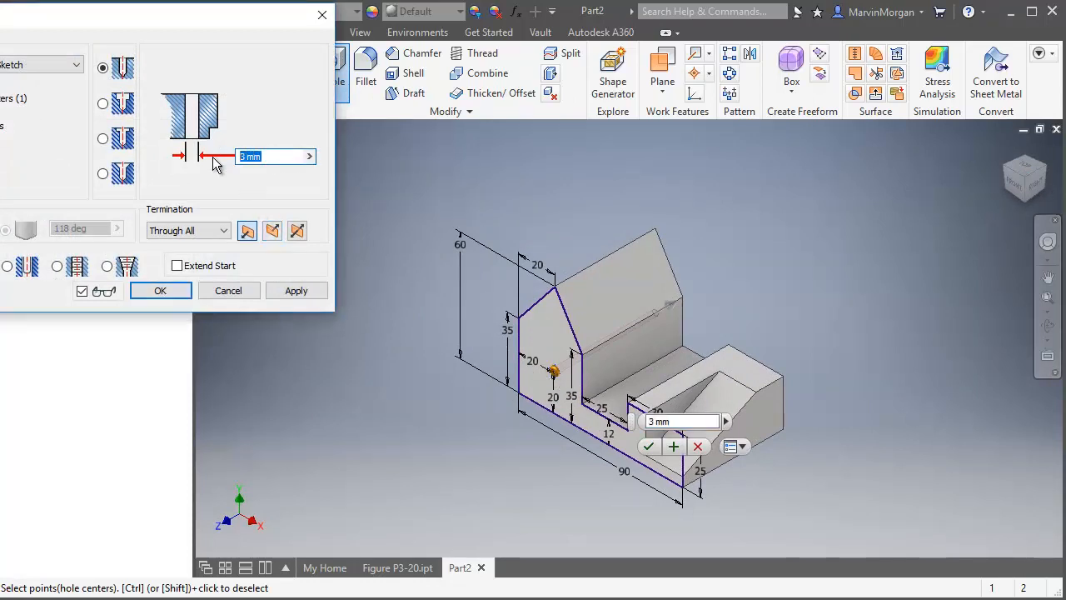
pyautogui.write('14')
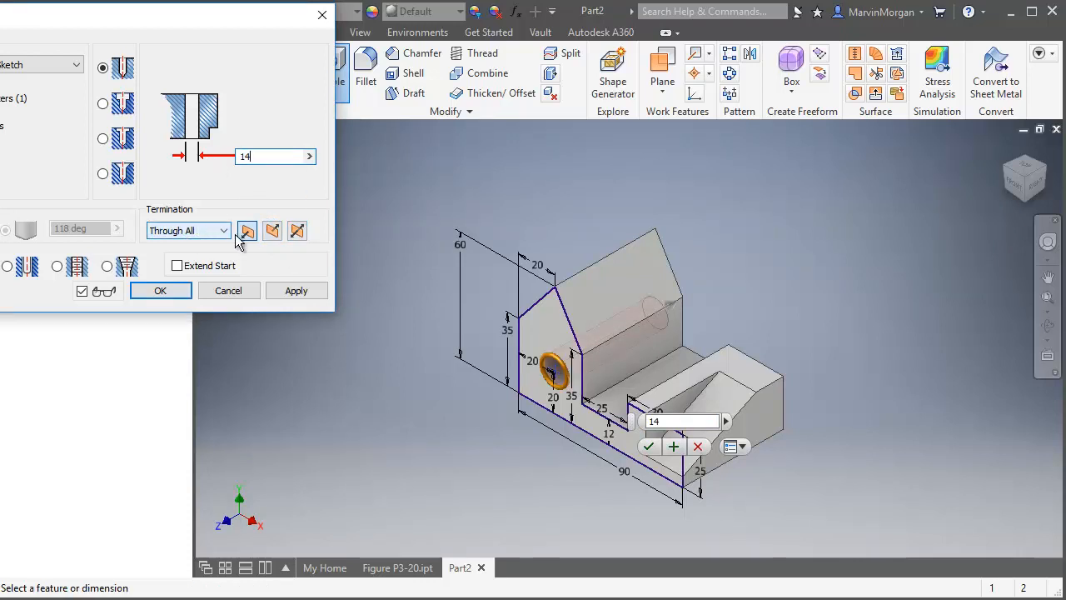
pyautogui.click(164, 295)
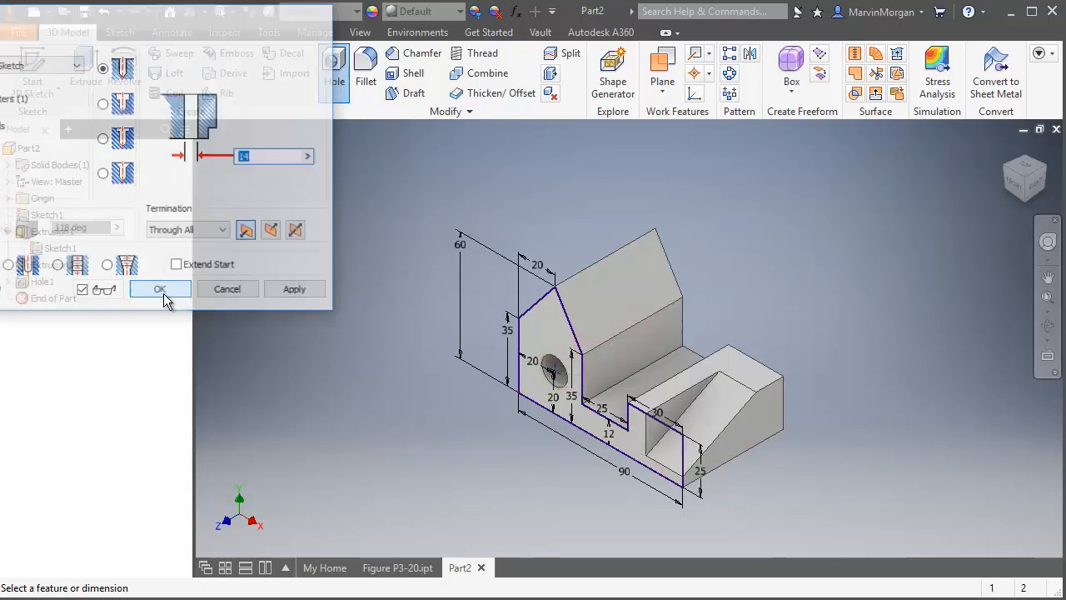
# Hide the shared base profile sketch
pyautogui.moveTo(608, 415); pyautogui.dragTo(509, 415, button='middle')
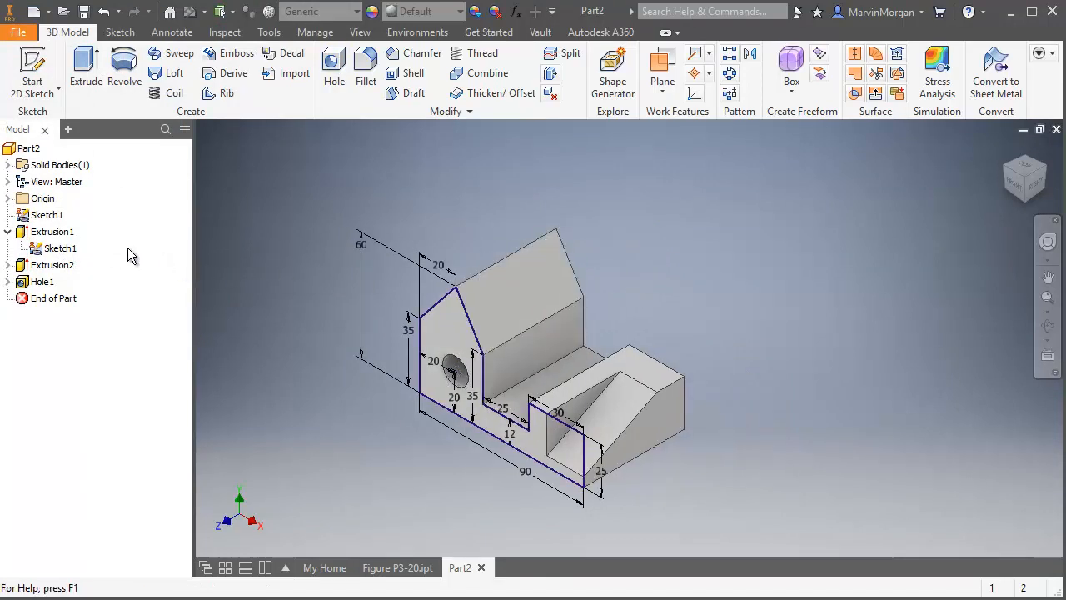
pyautogui.rightClick(68, 253)
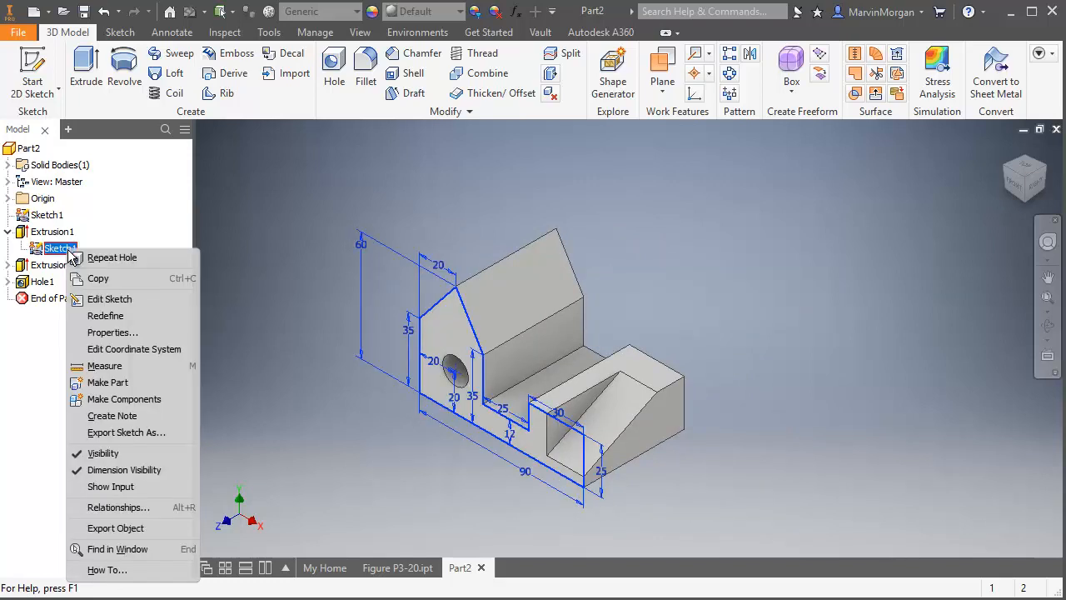
pyautogui.click(127, 450)
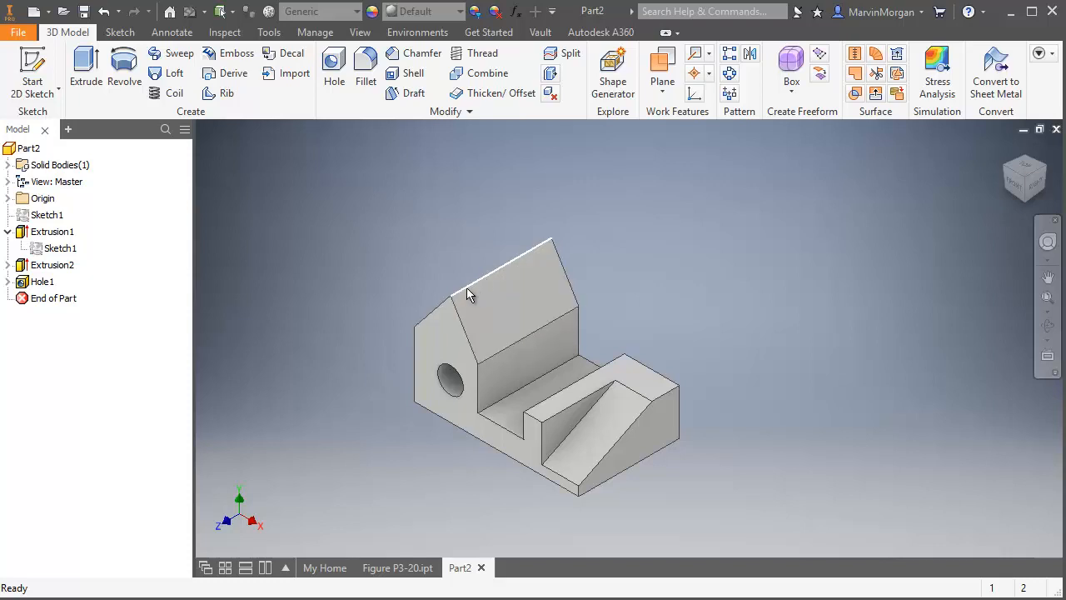
# Create a work plane offset -60 mm from the part's bottom face, parallel to it above the peak
pyautogui.click(1048, 325)
pyautogui.moveTo(844, 350); pyautogui.dragTo(704, 298)
pyautogui.press('Escape')
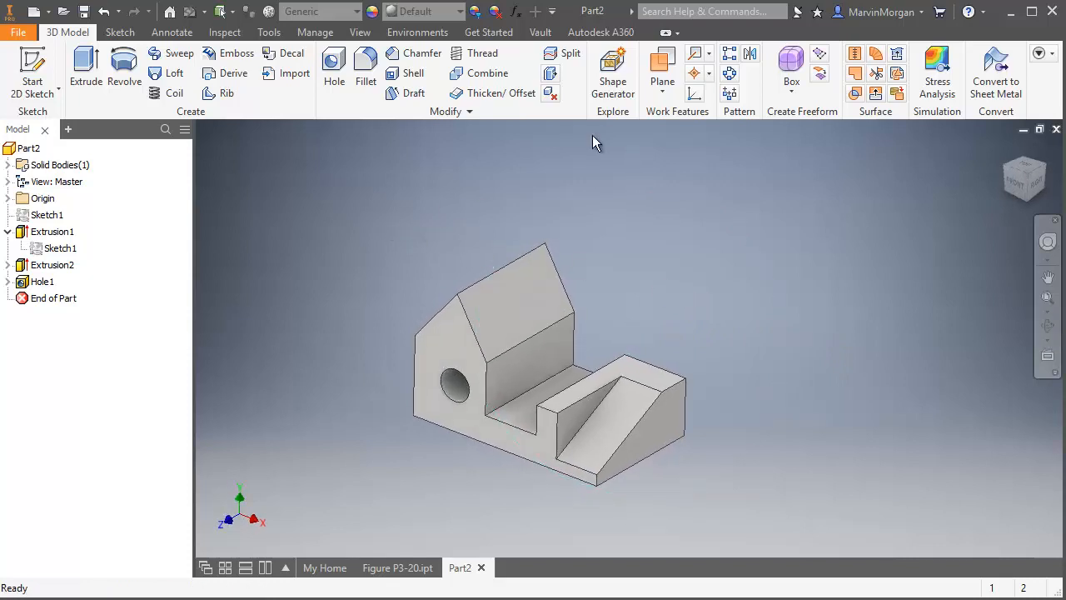
pyautogui.click(662, 92)
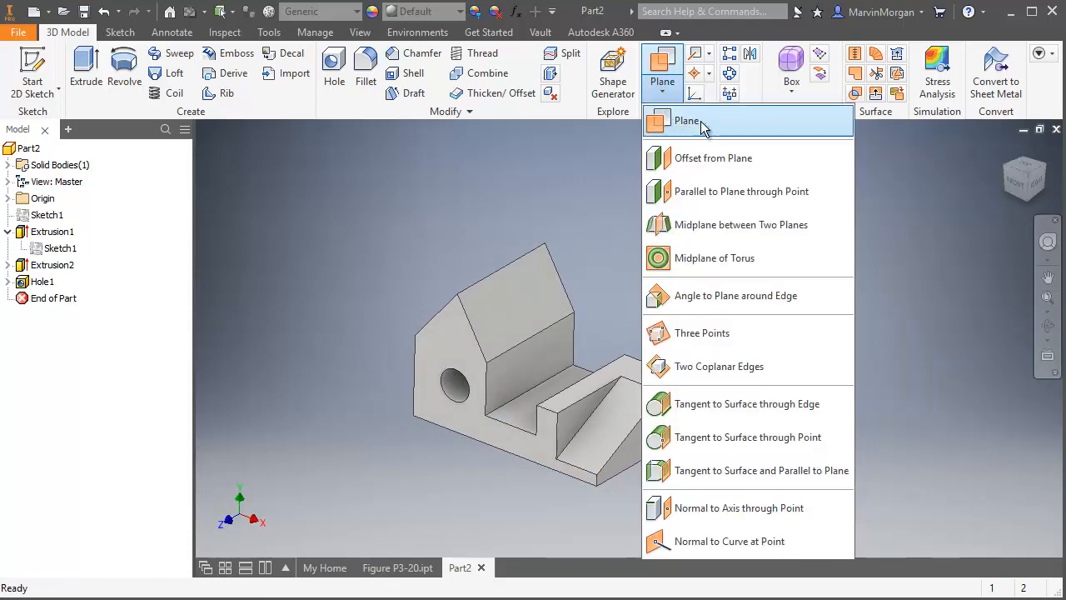
pyautogui.click(686, 122)
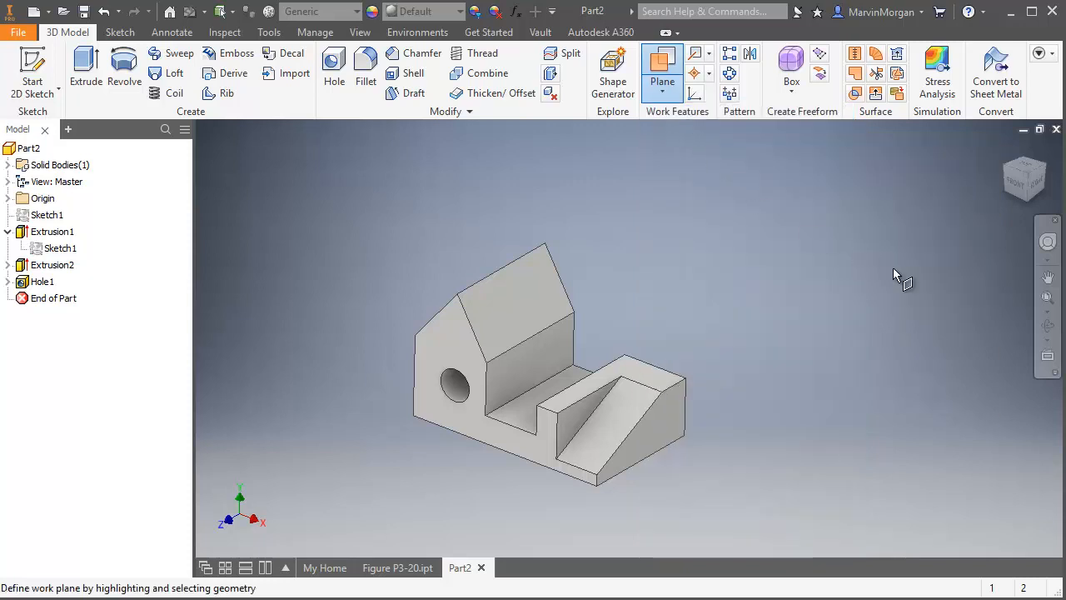
pyautogui.click(1048, 330)
pyautogui.moveTo(678, 409); pyautogui.dragTo(696, 197)
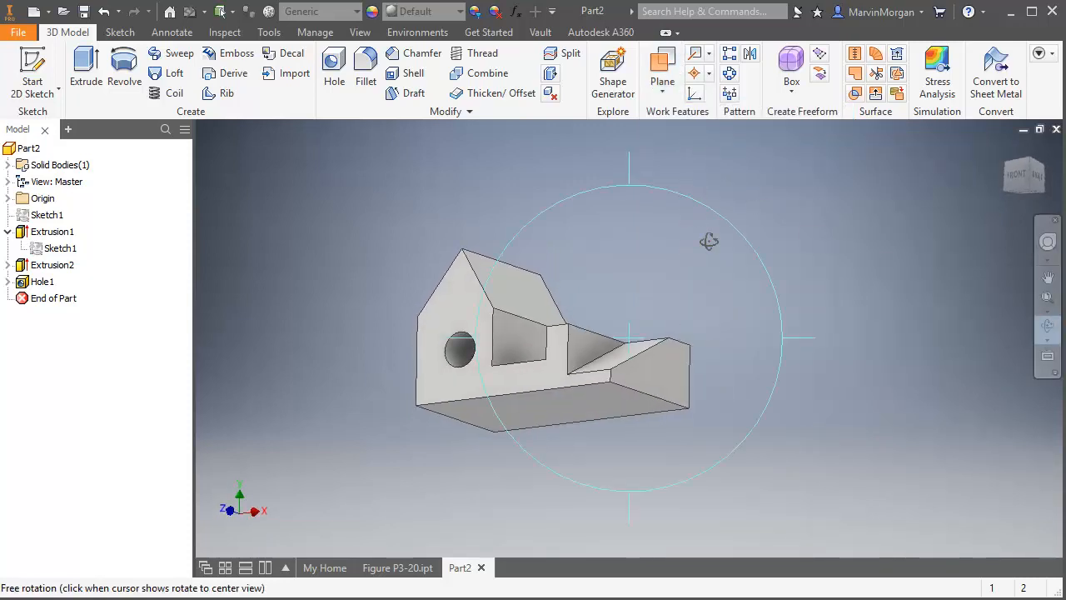
pyautogui.rightClick(721, 247)
pyautogui.click(768, 252)
pyautogui.press(']')
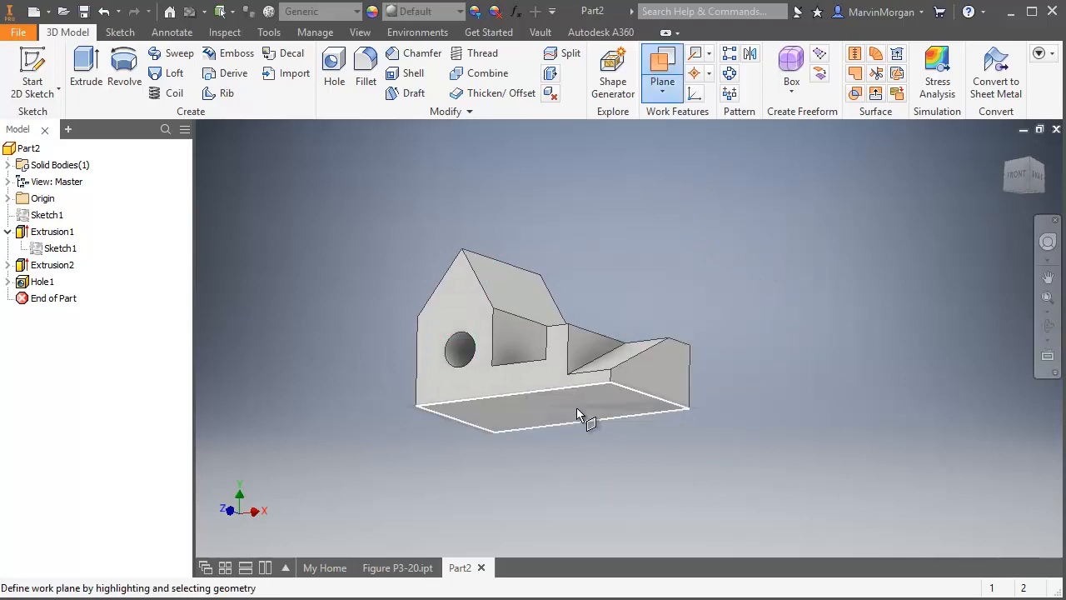
pyautogui.moveTo(580, 414); pyautogui.dragTo(591, 253)
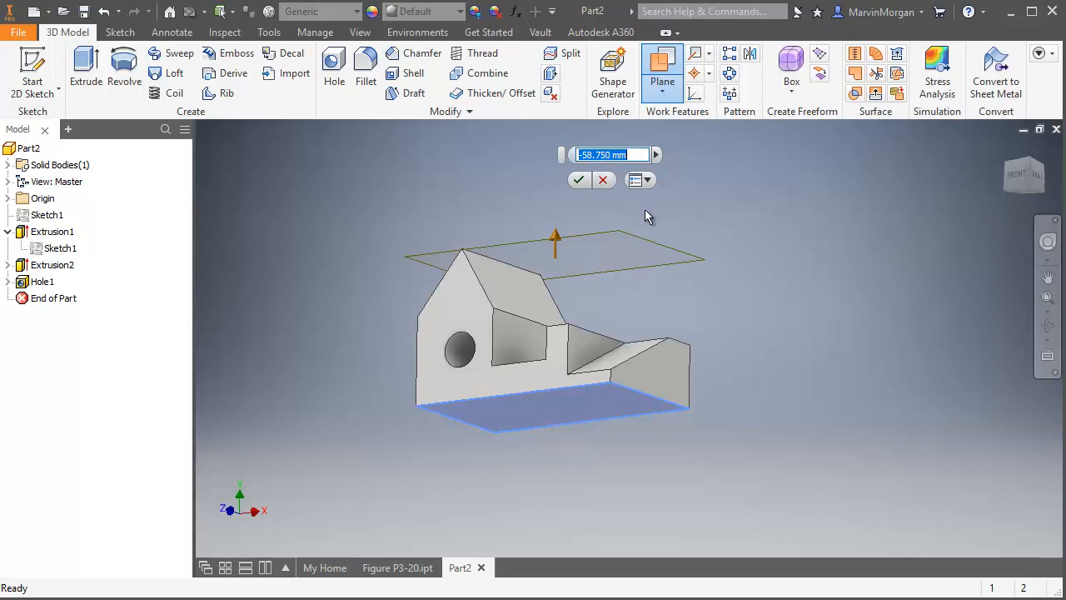
pyautogui.write('-')
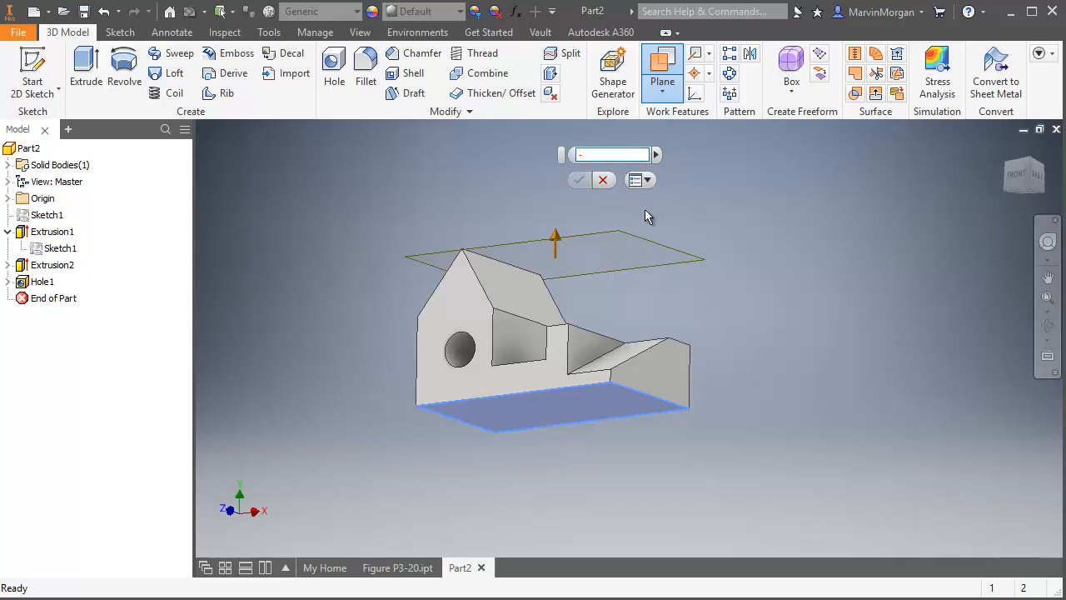
pyautogui.write('60')
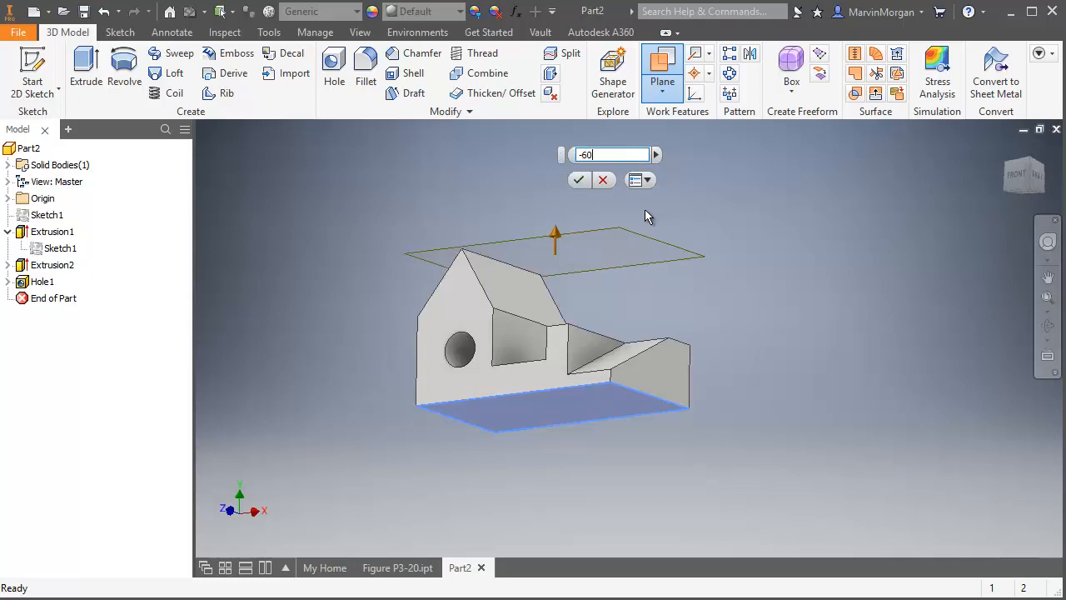
pyautogui.press('Return')
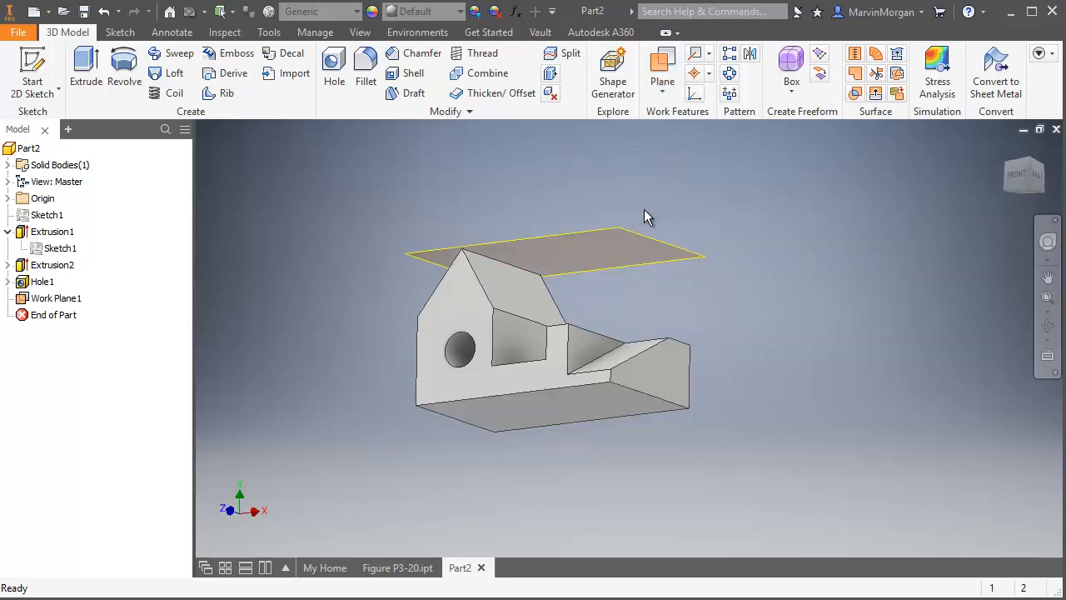
# Start a sketch on the offset work plane and project the tall block's ridge edge and its two outer long edges
pyautogui.click(1031, 165)
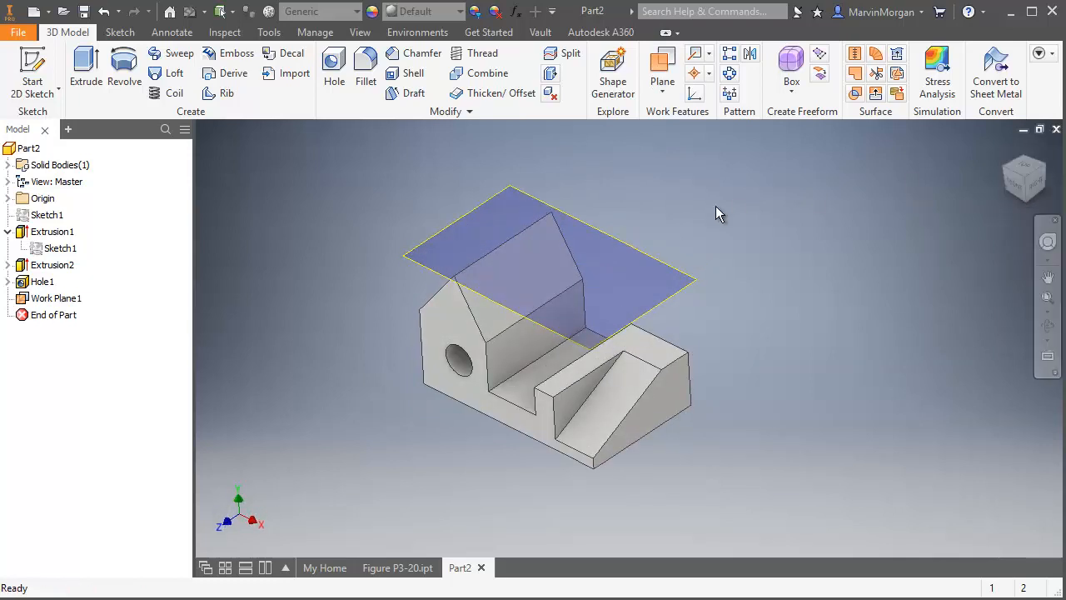
pyautogui.moveTo(716, 214); pyautogui.dragTo(722, 263, button='middle')
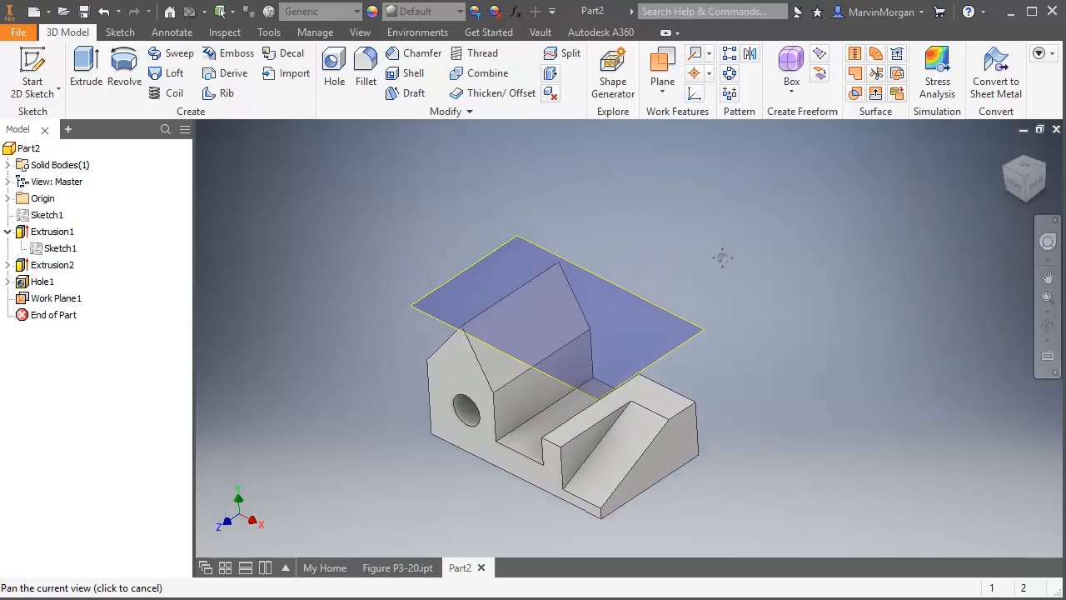
pyautogui.click(32, 74)
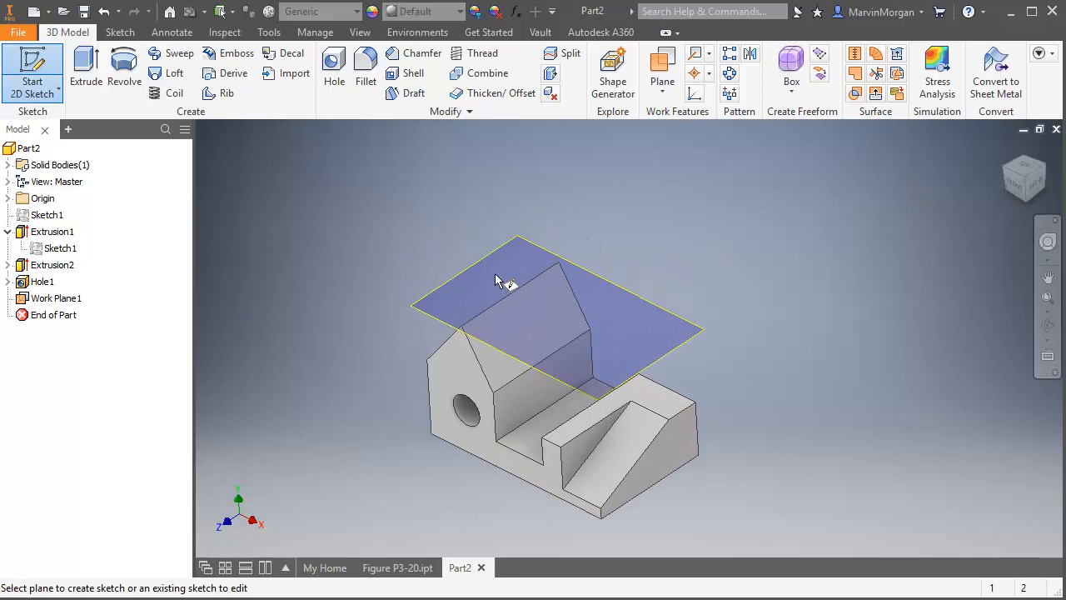
pyautogui.click(482, 264)
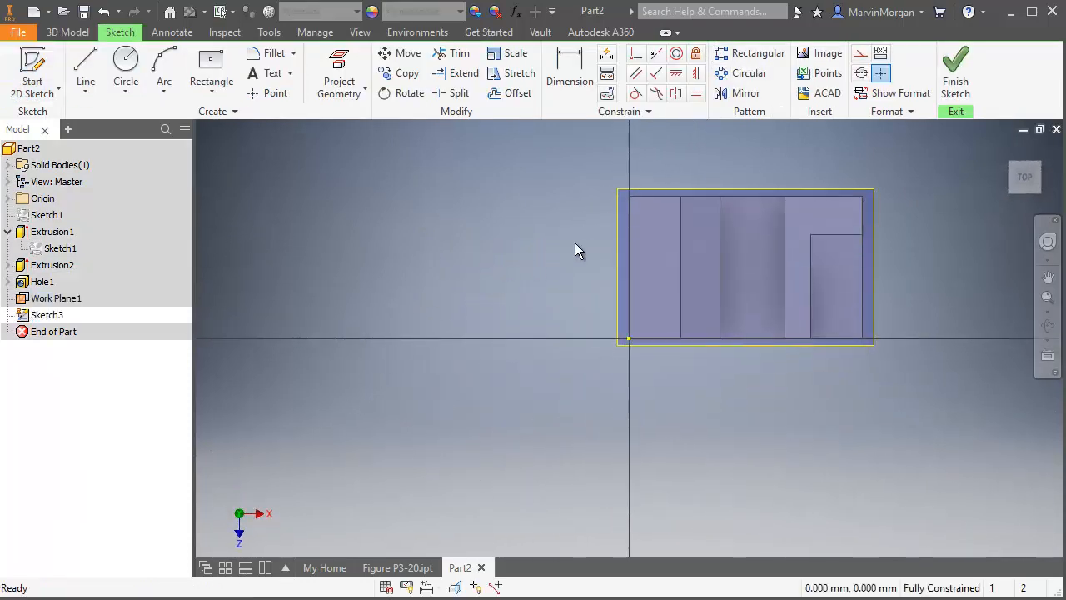
pyautogui.moveTo(575, 250); pyautogui.dragTo(411, 277, button='middle')
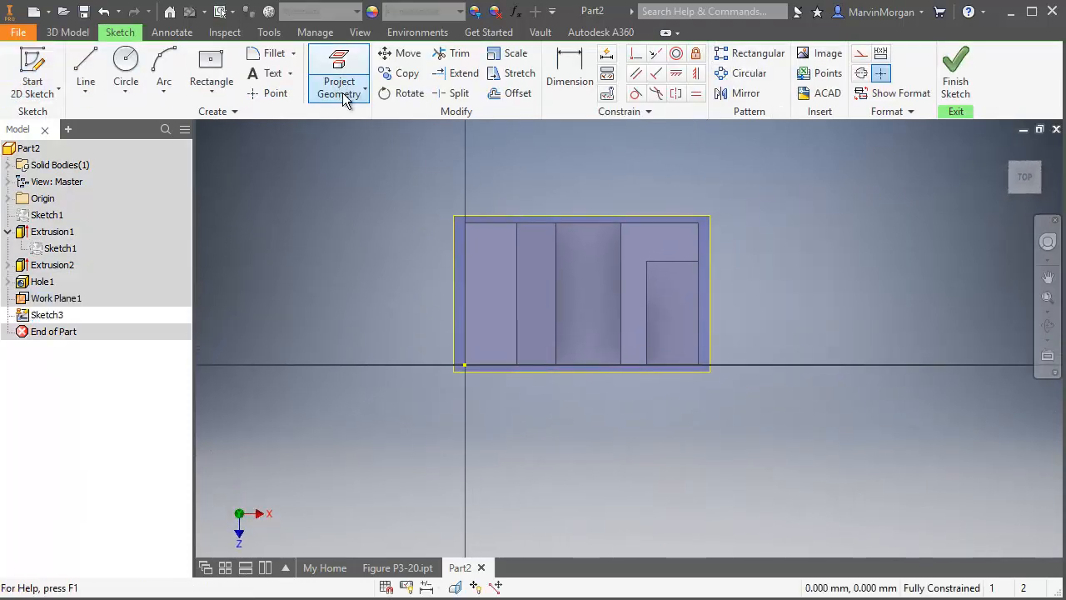
pyautogui.click(340, 70)
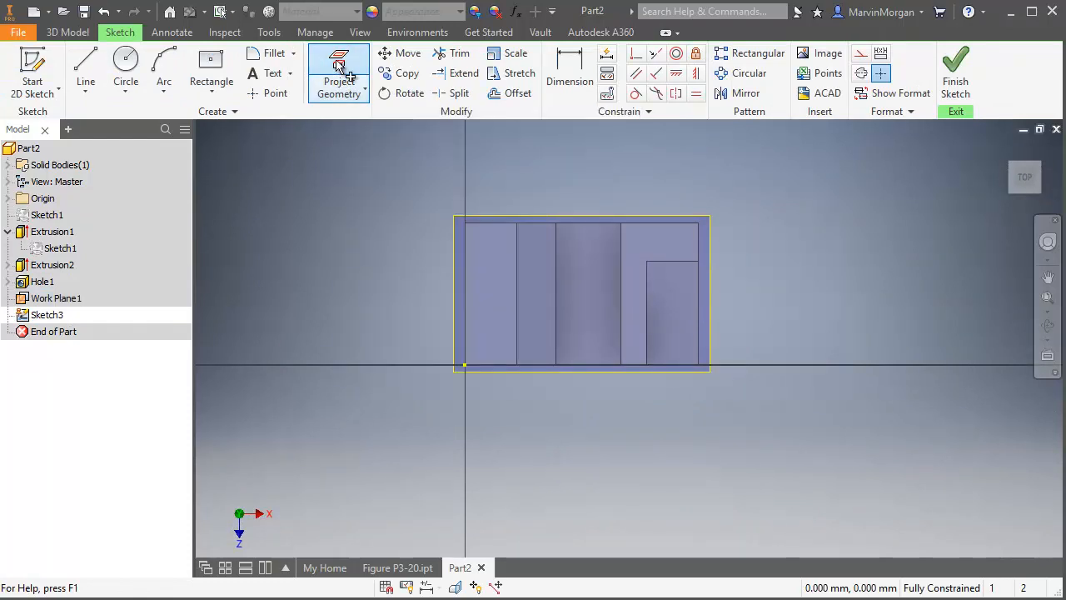
pyautogui.click(340, 70)
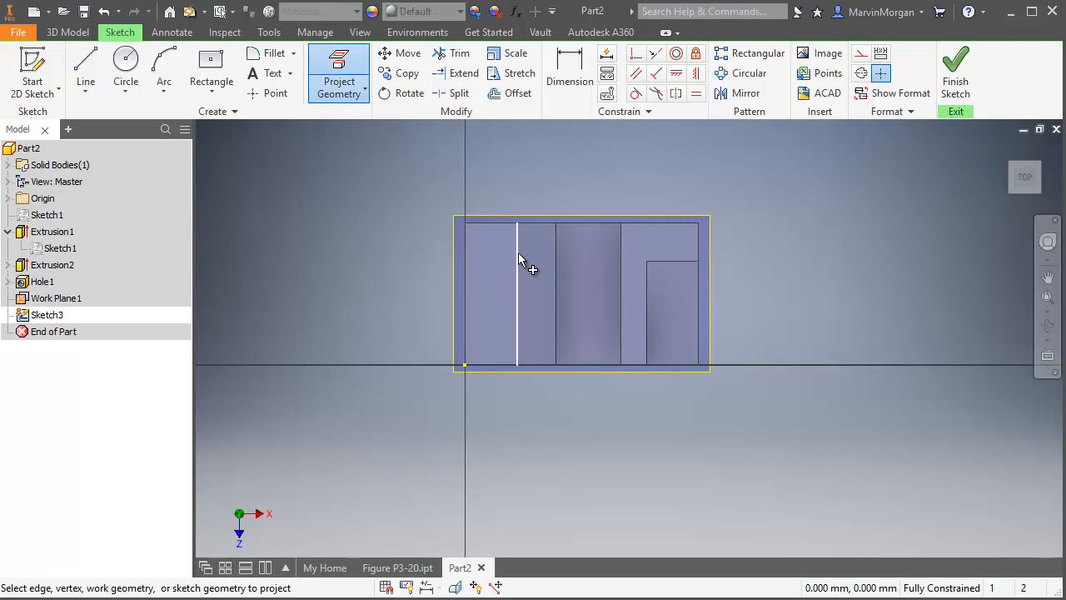
pyautogui.click(518, 252)
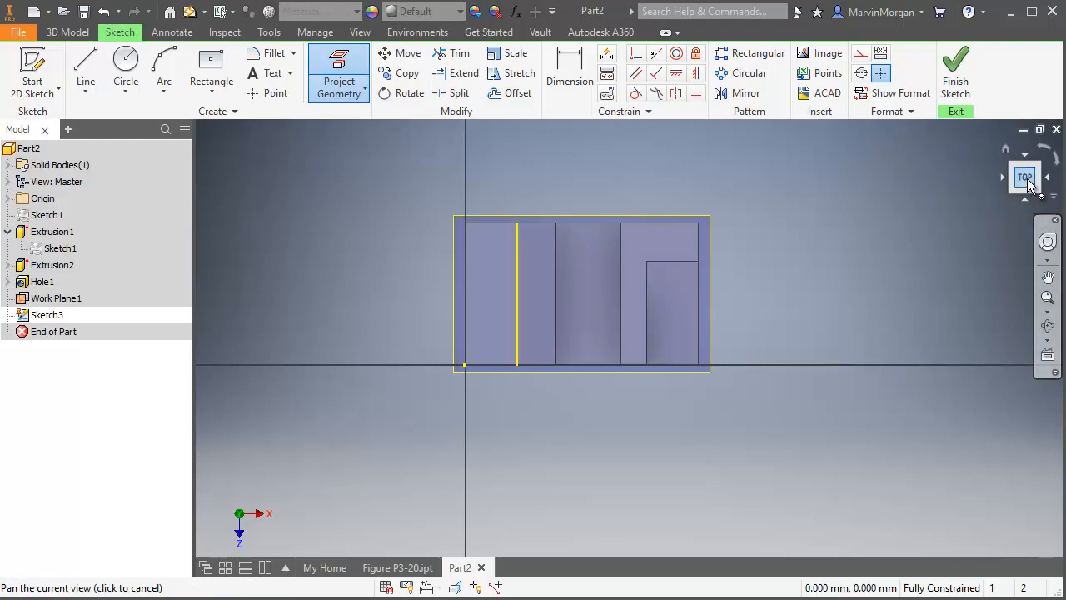
pyautogui.click(557, 289)
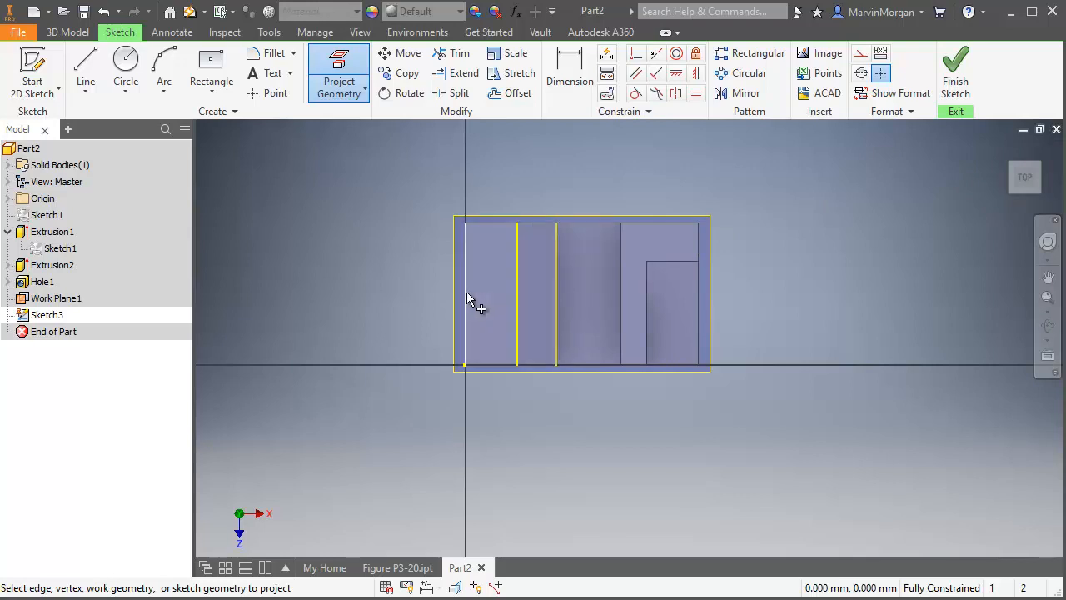
pyautogui.click(466, 300)
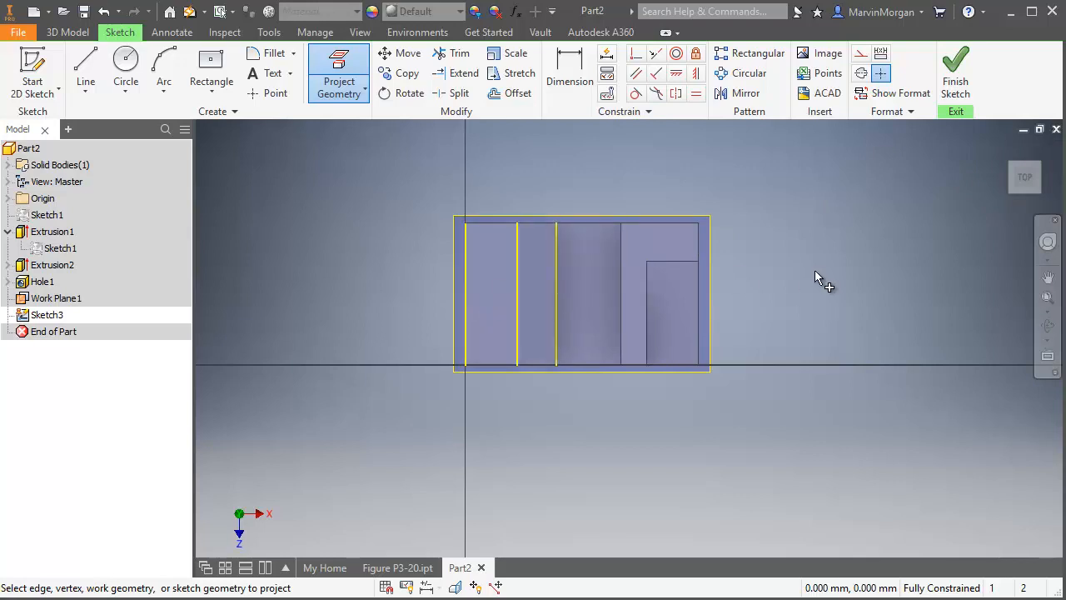
# Draw a centre rectangle about 52 by 26 mm, centred on the midpoint of the projected ridge line
pyautogui.click(1011, 194)
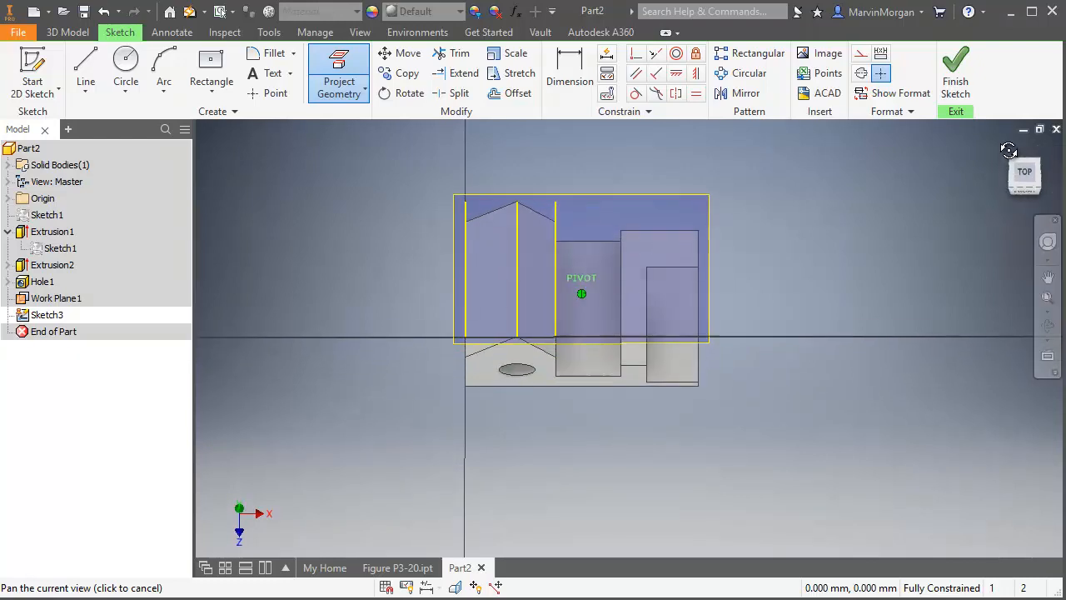
pyautogui.moveTo(882, 223); pyautogui.dragTo(872, 256)
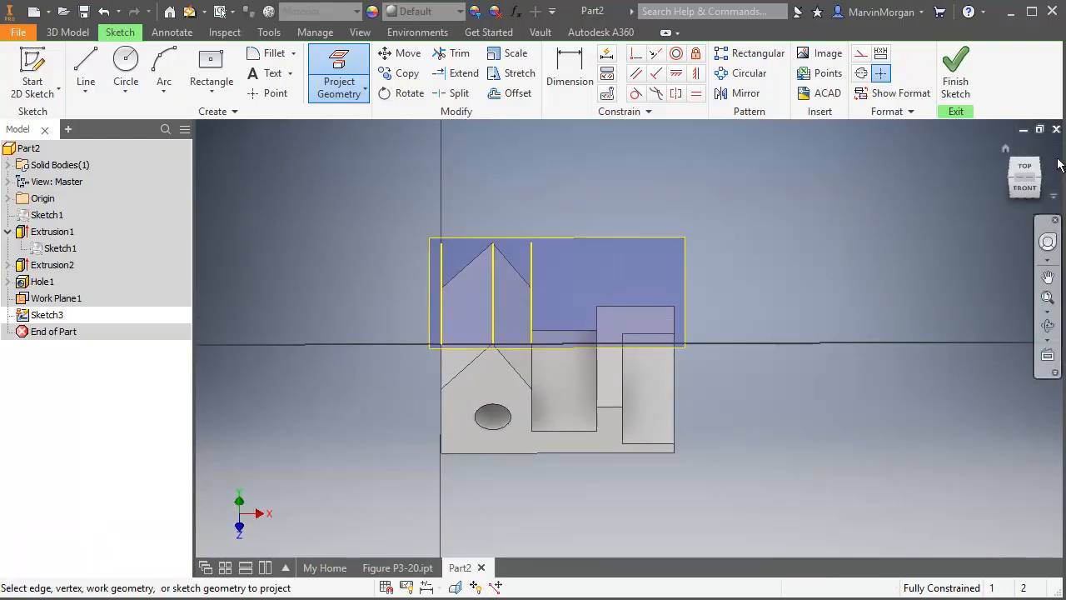
pyautogui.click(1024, 167)
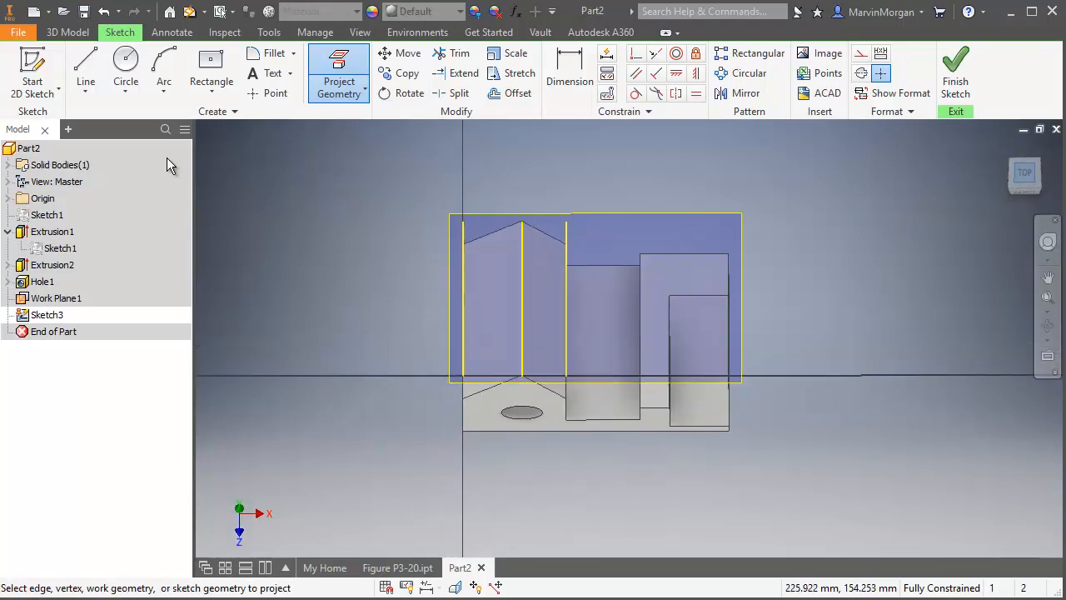
pyautogui.click(213, 67)
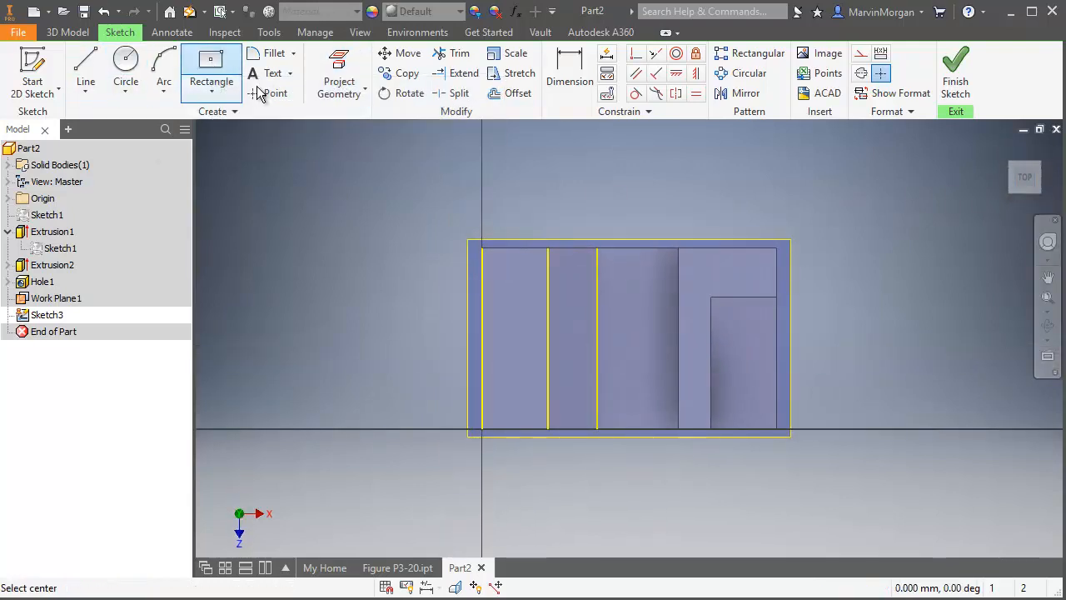
pyautogui.click(549, 337)
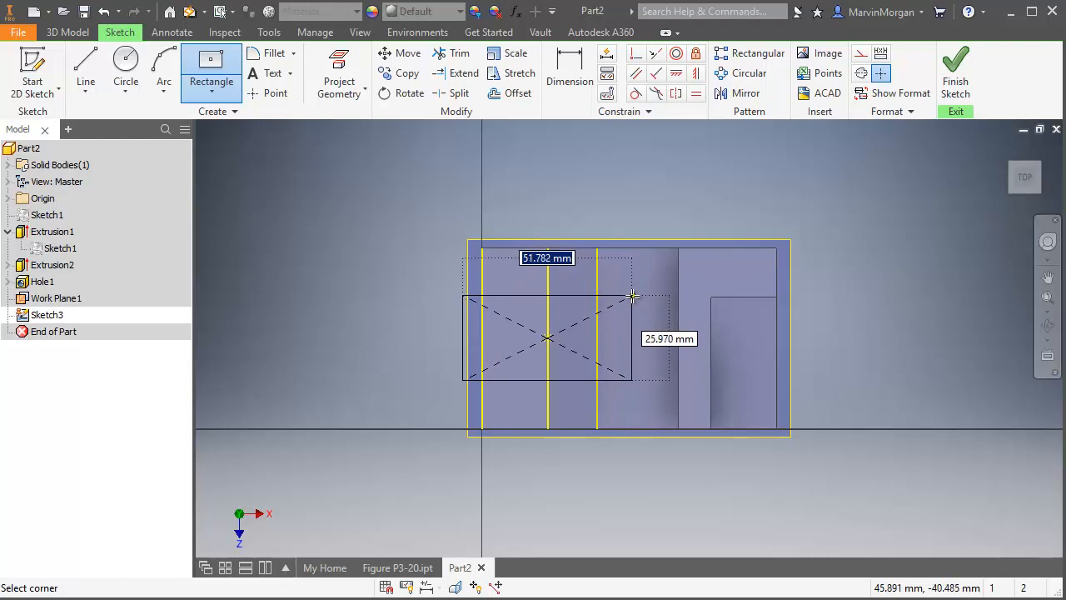
pyautogui.click(632, 296)
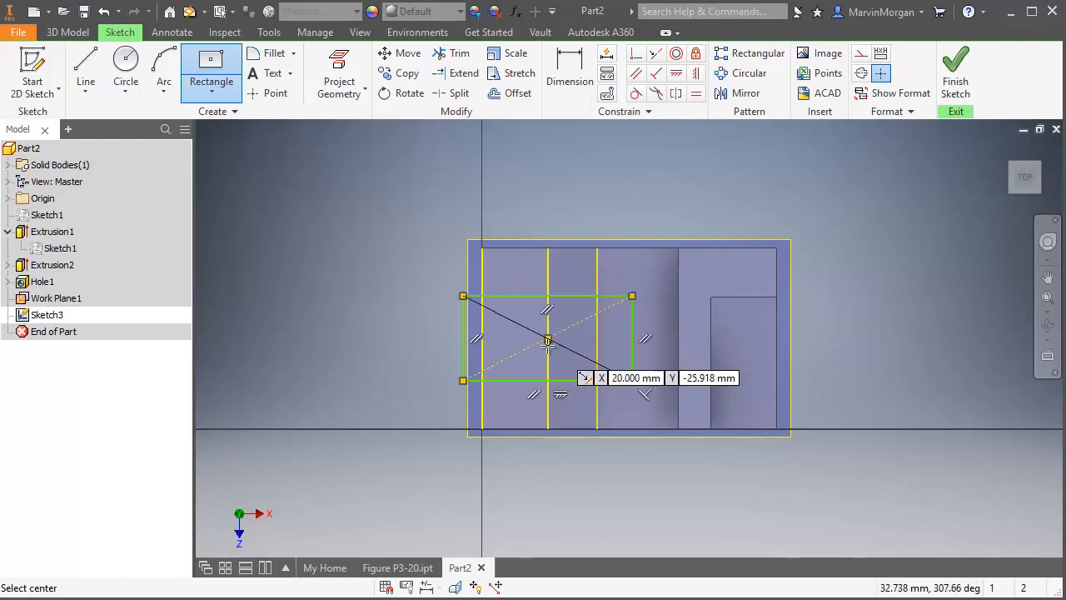
pyautogui.click(225, 87)
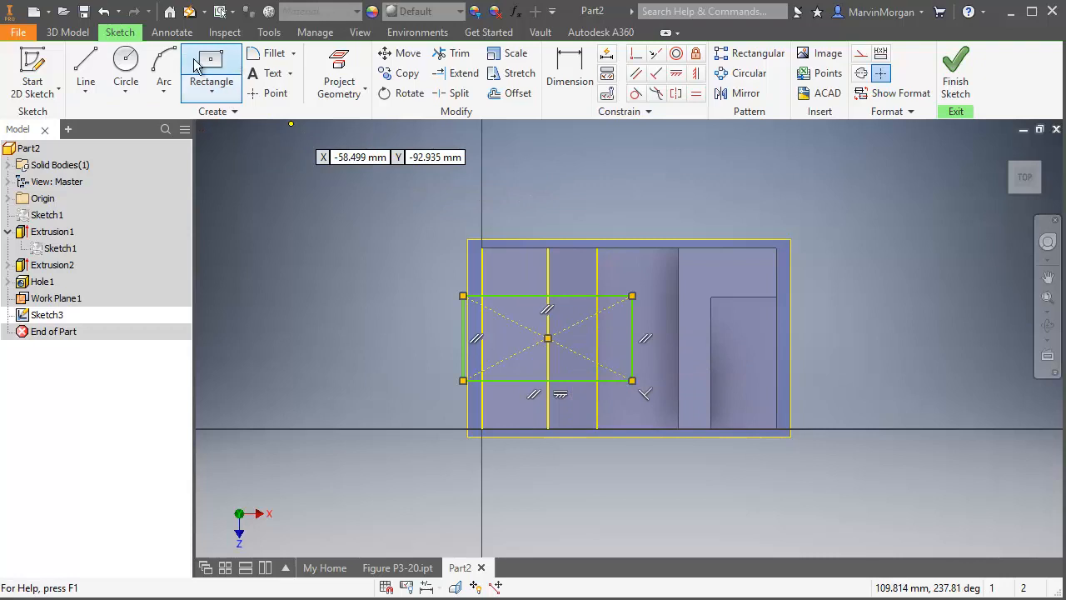
# Dimension the rectangle's rear long edge 15 mm from the tall block's back edge
pyautogui.click(566, 71)
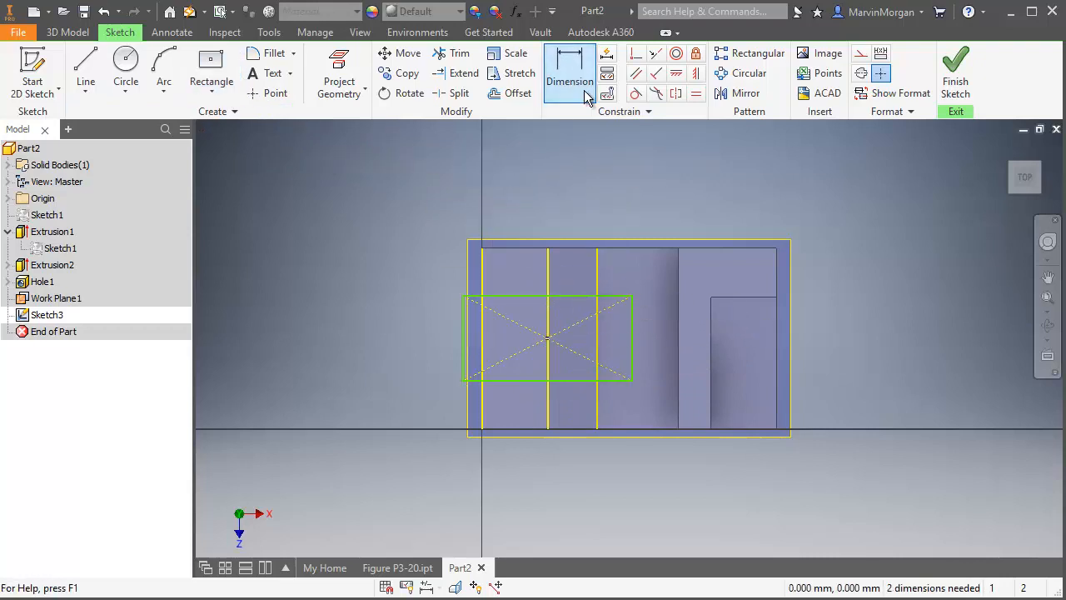
pyautogui.click(574, 299)
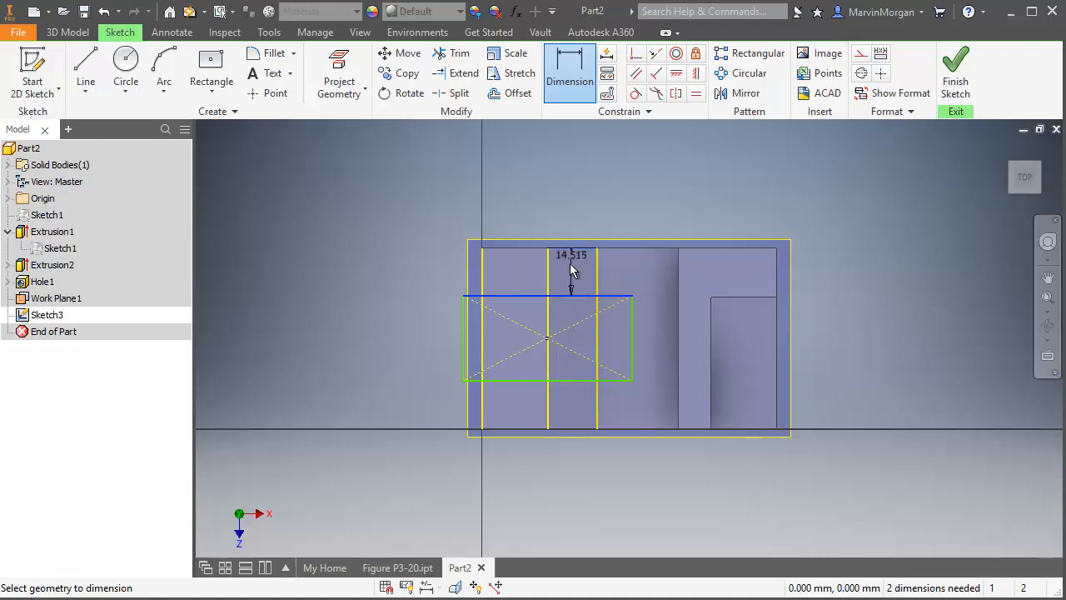
pyautogui.click(572, 269)
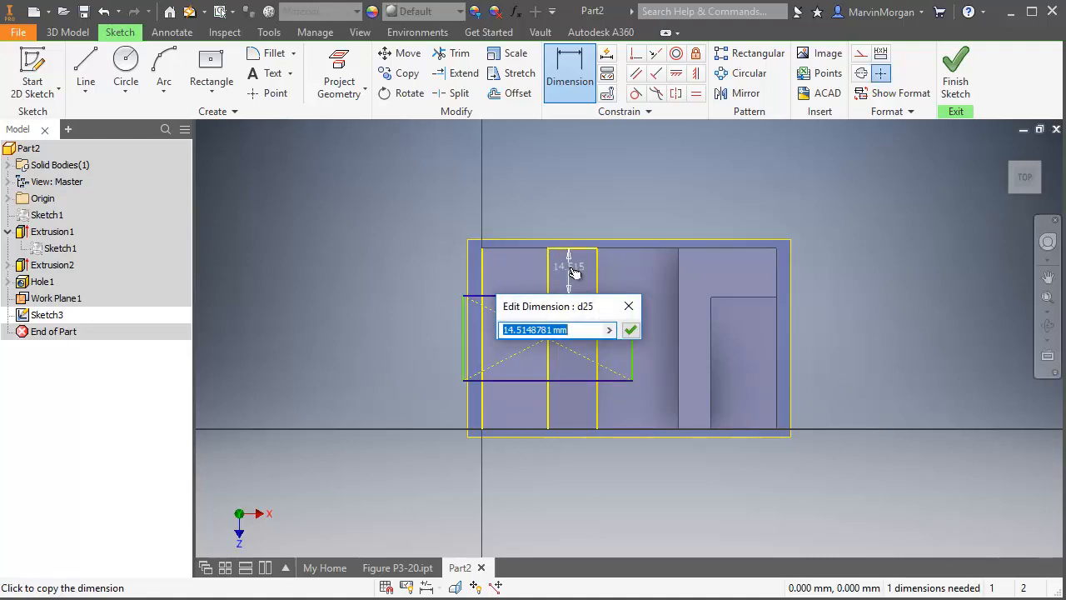
pyautogui.write('15')
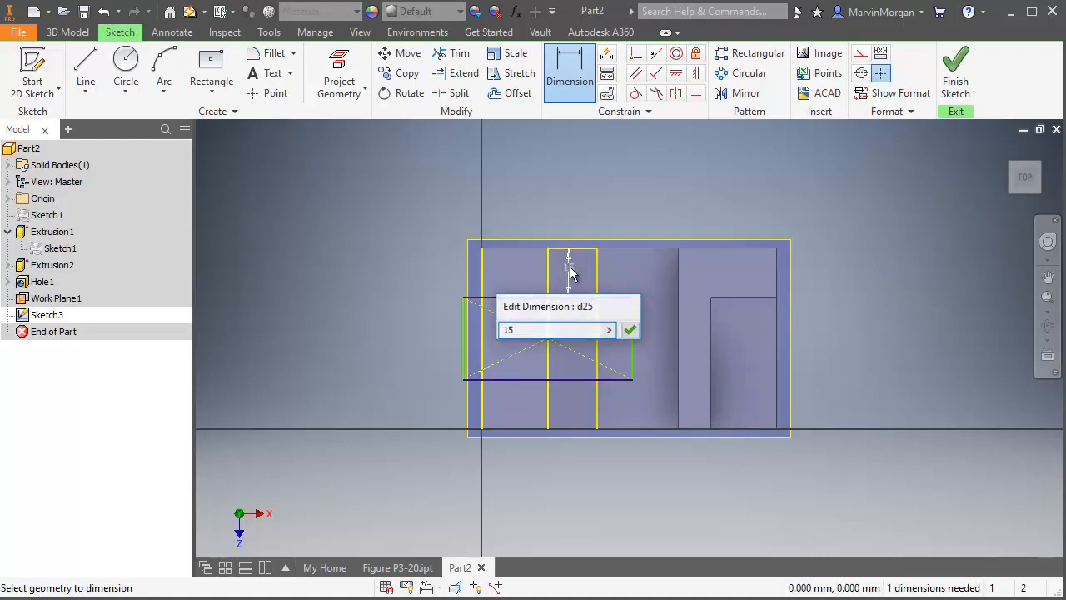
pyautogui.press('Return')
pyautogui.click(572, 380)
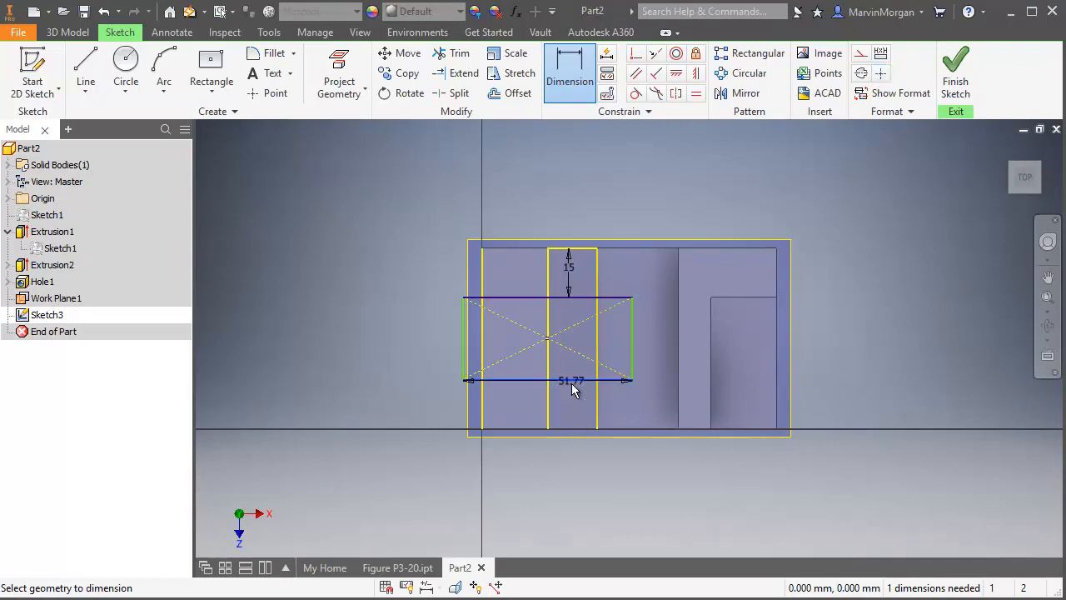
pyautogui.click(581, 429)
pyautogui.click(574, 416)
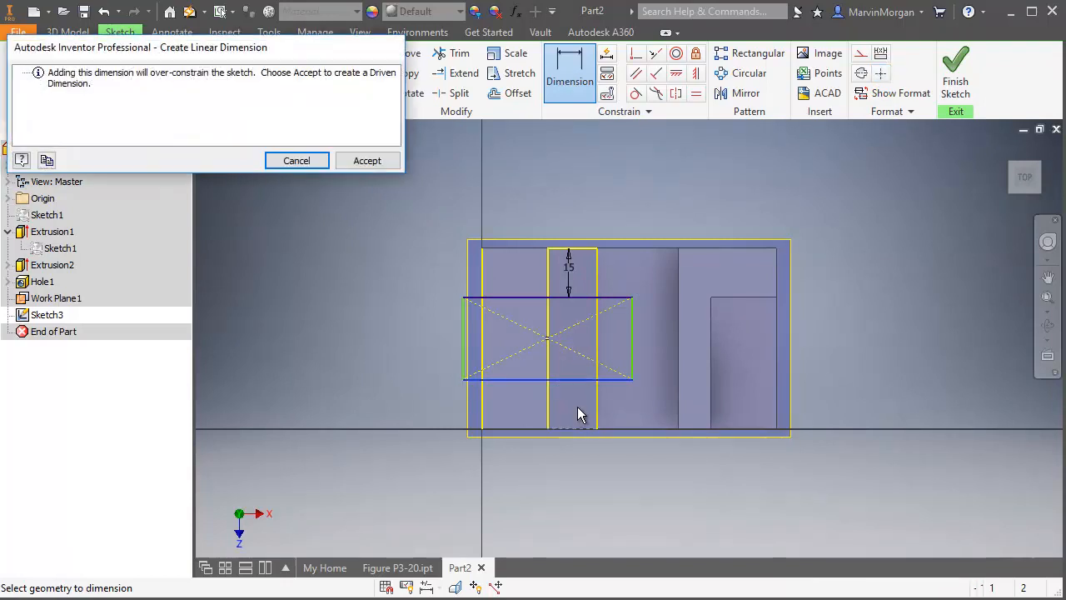
pyautogui.click(293, 159)
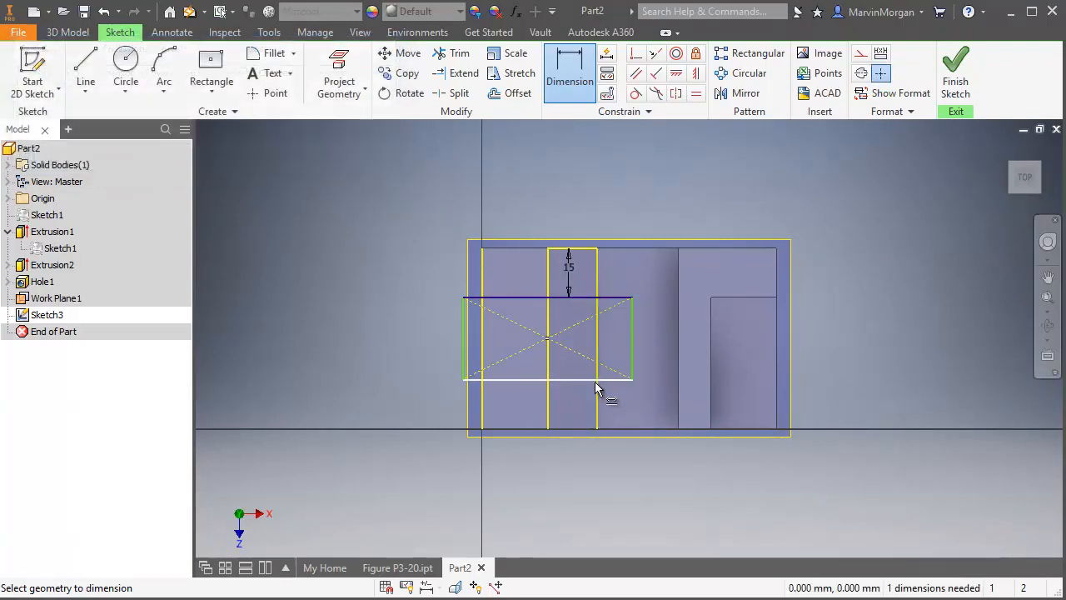
# Finish the sketch and extrude its rectangle as a cut 18 mm downward from the work plane into the tall block's ridge
pyautogui.click(956, 75)
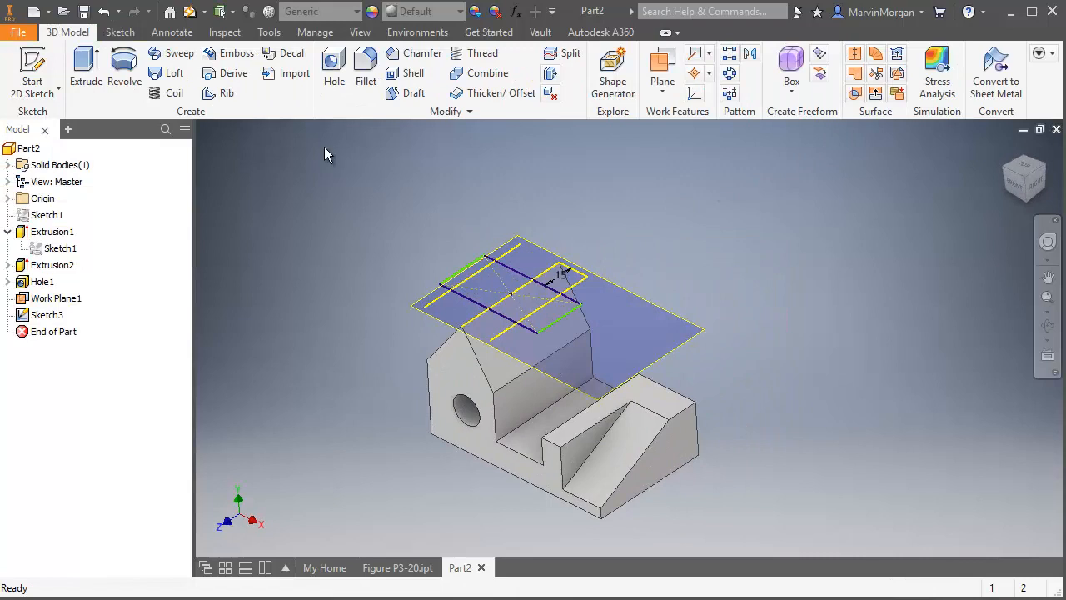
pyautogui.click(86, 71)
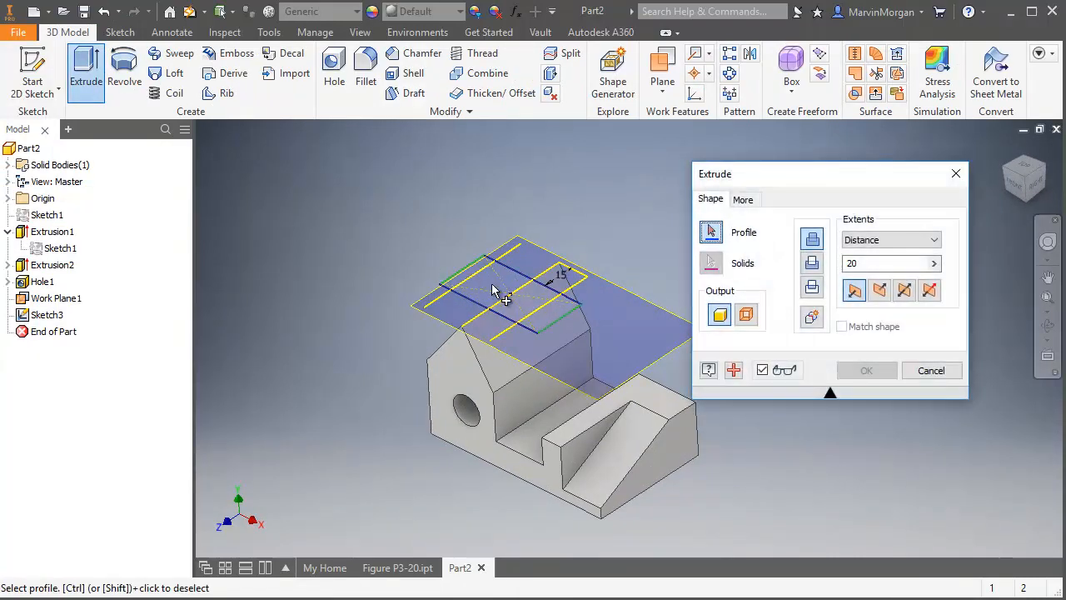
pyautogui.click(493, 289)
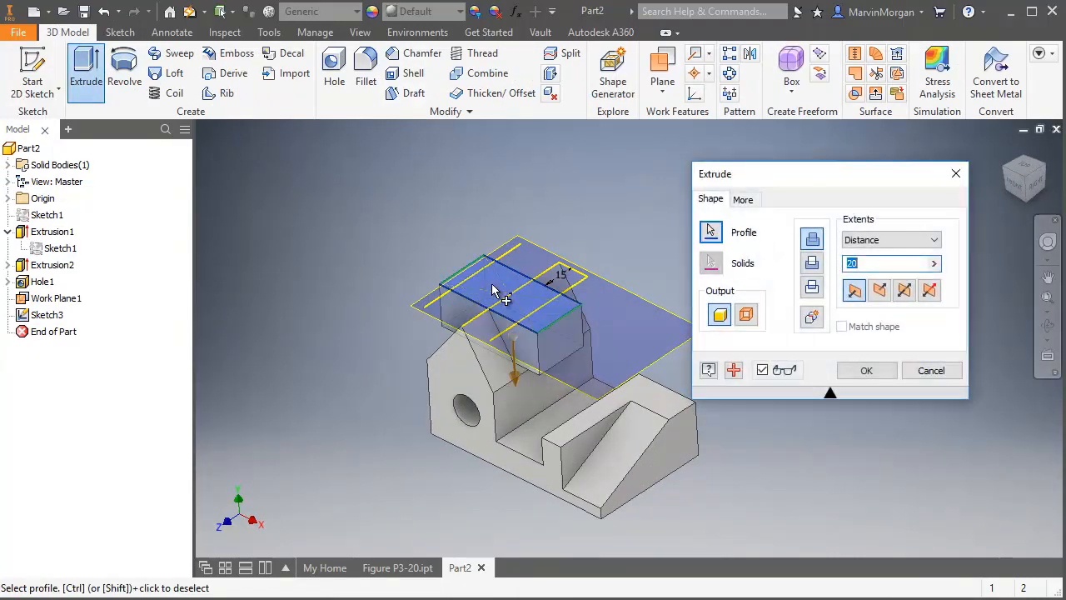
pyautogui.click(815, 265)
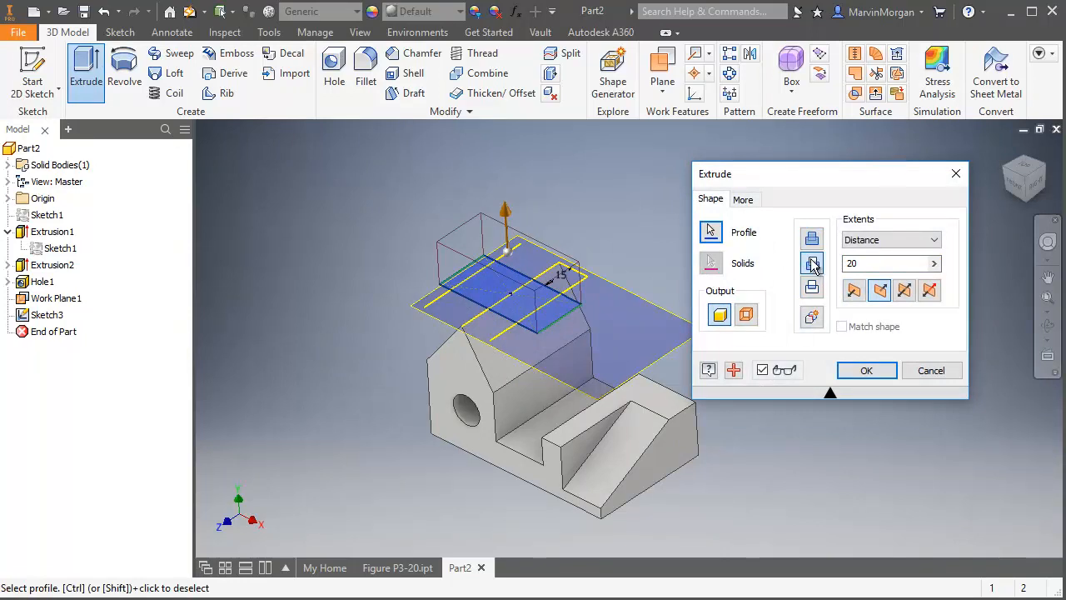
pyautogui.click(853, 290)
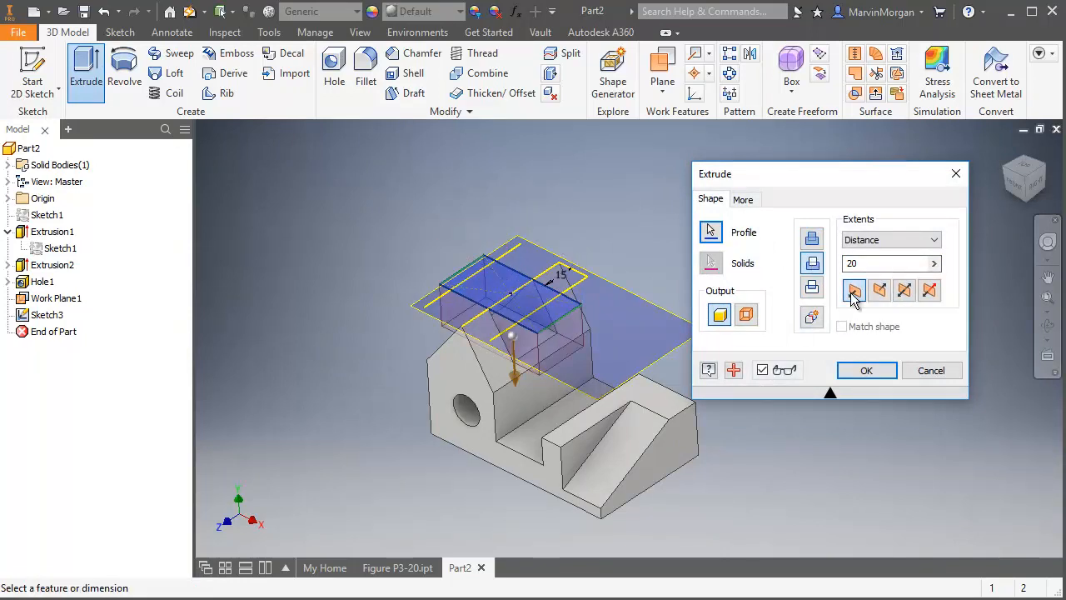
pyautogui.moveTo(869, 268); pyautogui.dragTo(812, 267)
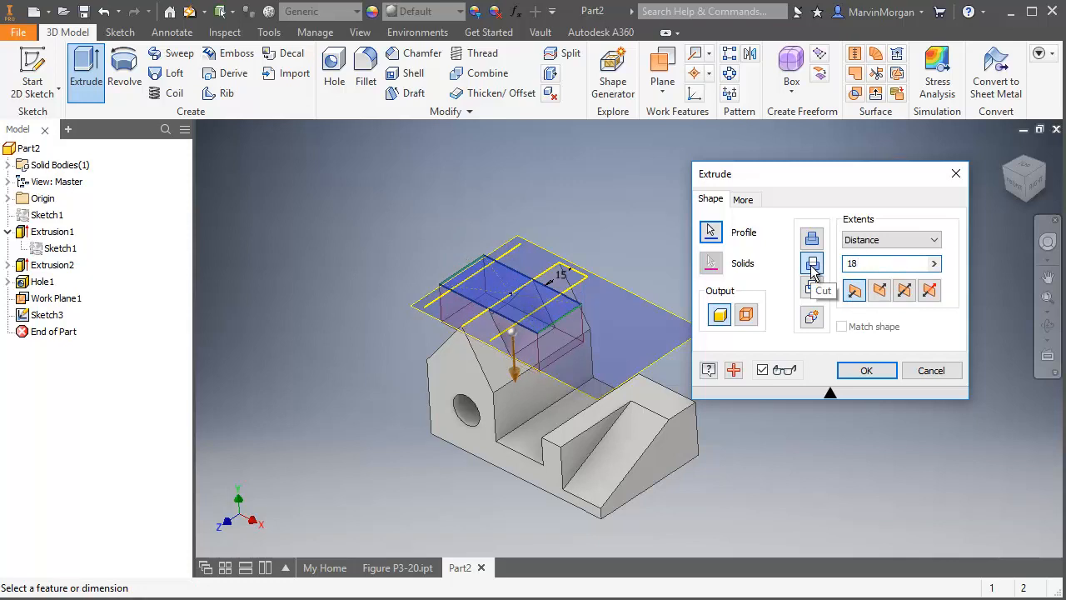
pyautogui.press('Return')
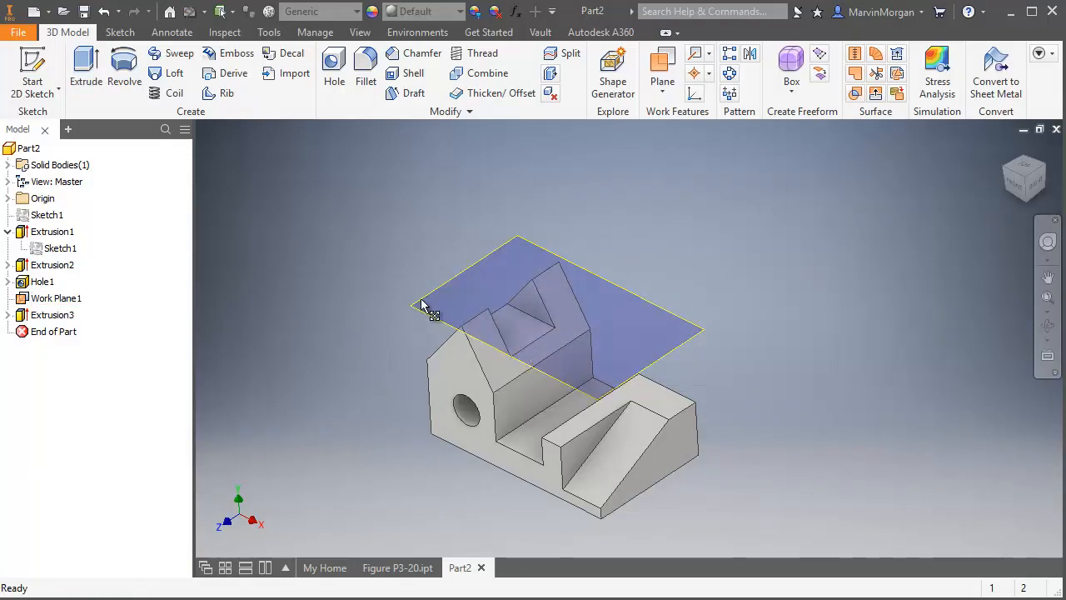
# Hide the offset work plane above the part, keeping it in the model
pyautogui.click(67, 300)
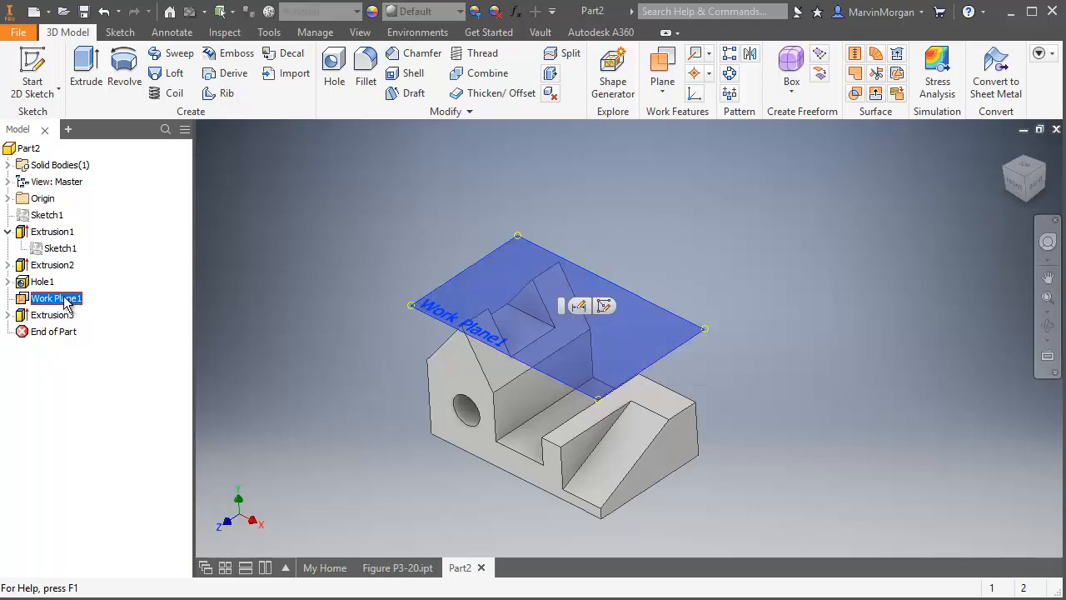
pyautogui.rightClick(72, 307)
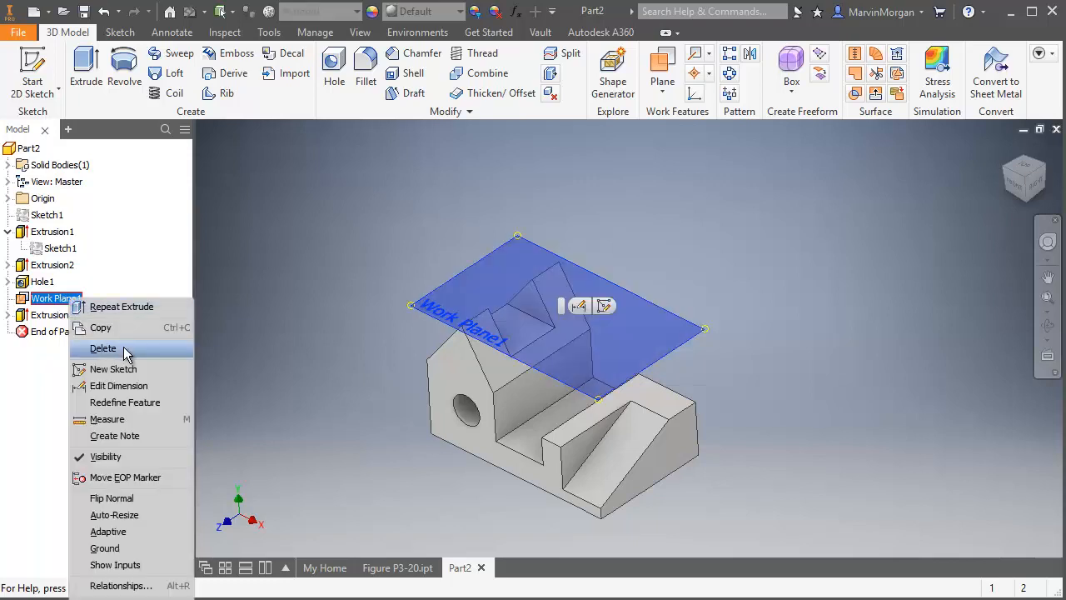
pyautogui.click(106, 456)
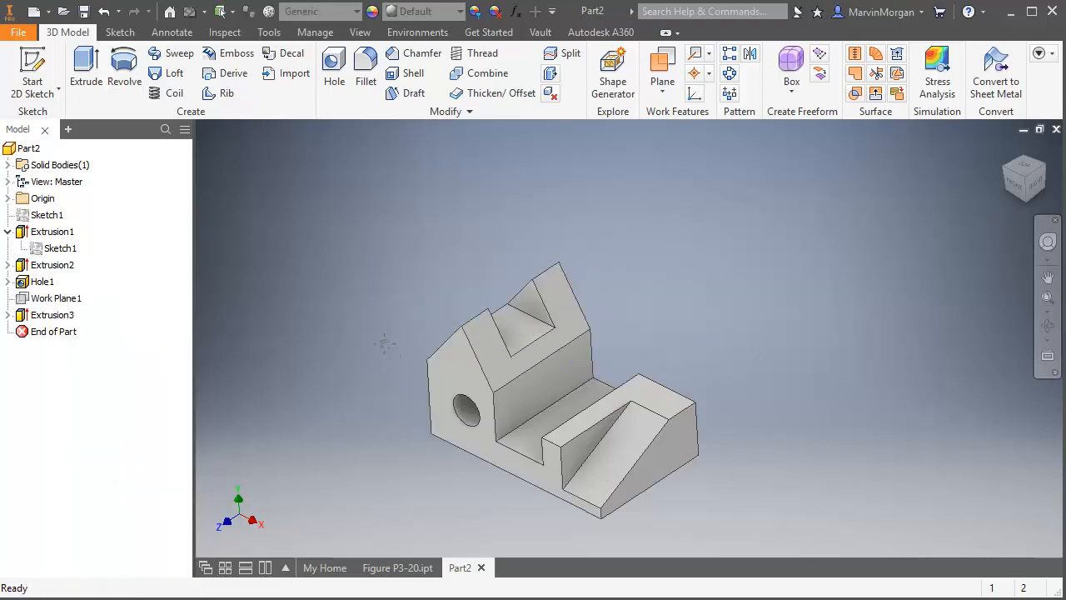
pyautogui.moveTo(388, 344); pyautogui.dragTo(389, 340, button='middle')
pyautogui.click(1027, 188)
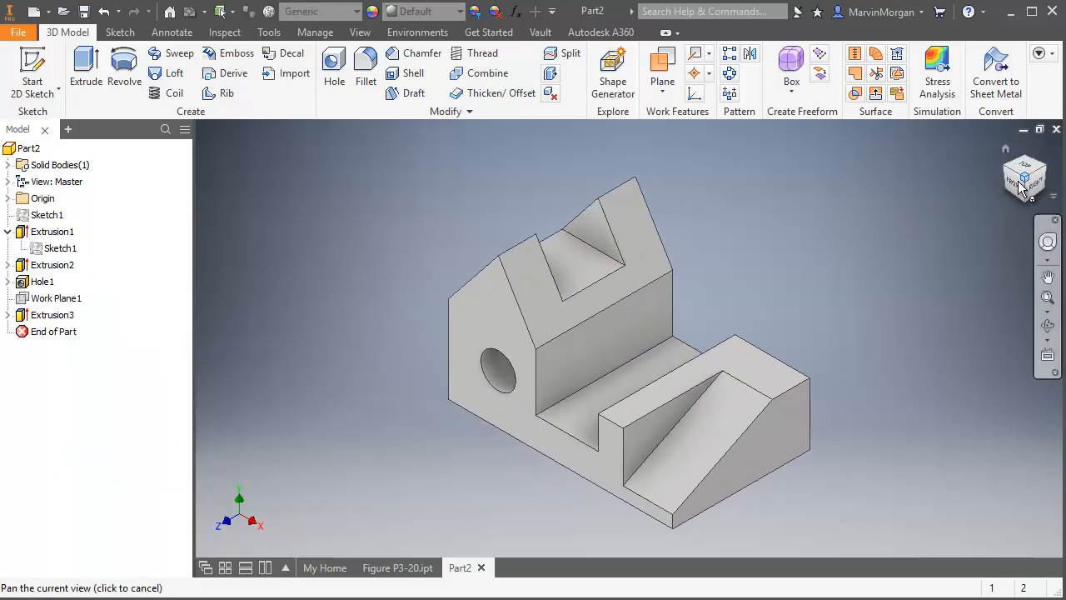